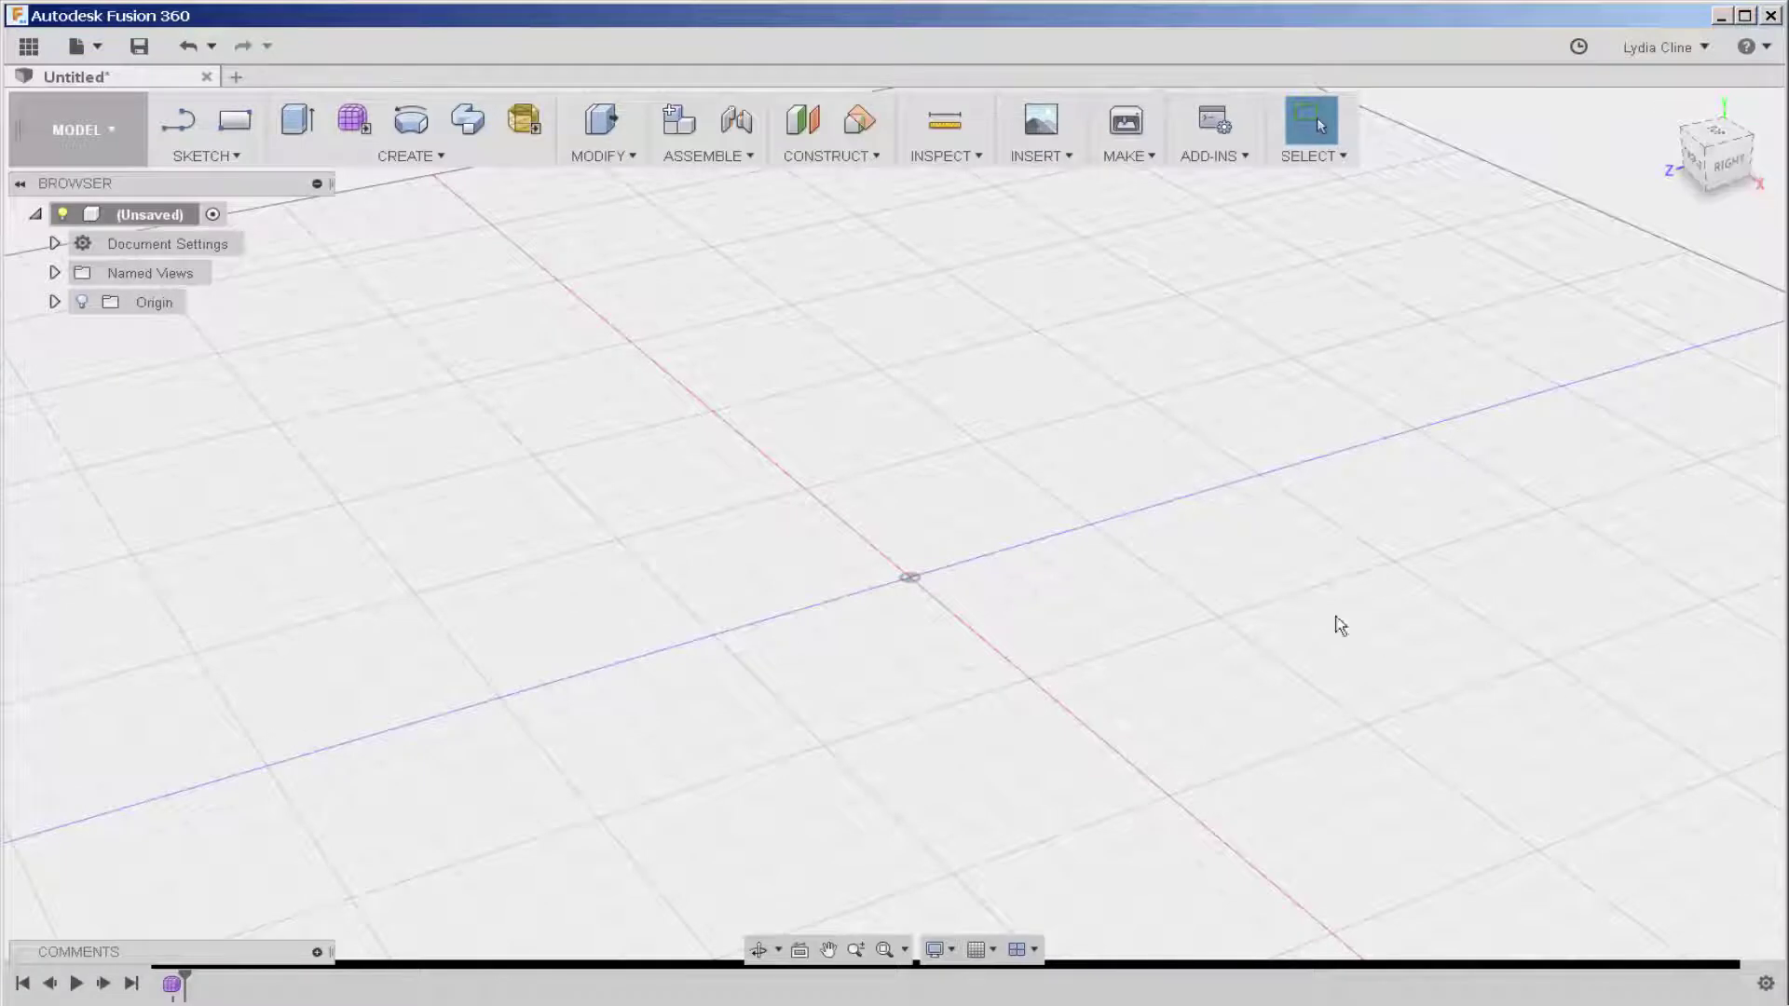
- Create a box with a 50 × 50 mm base on the ground plane at the origin
{"action": "left_click", "coordinate": [440, 156]}
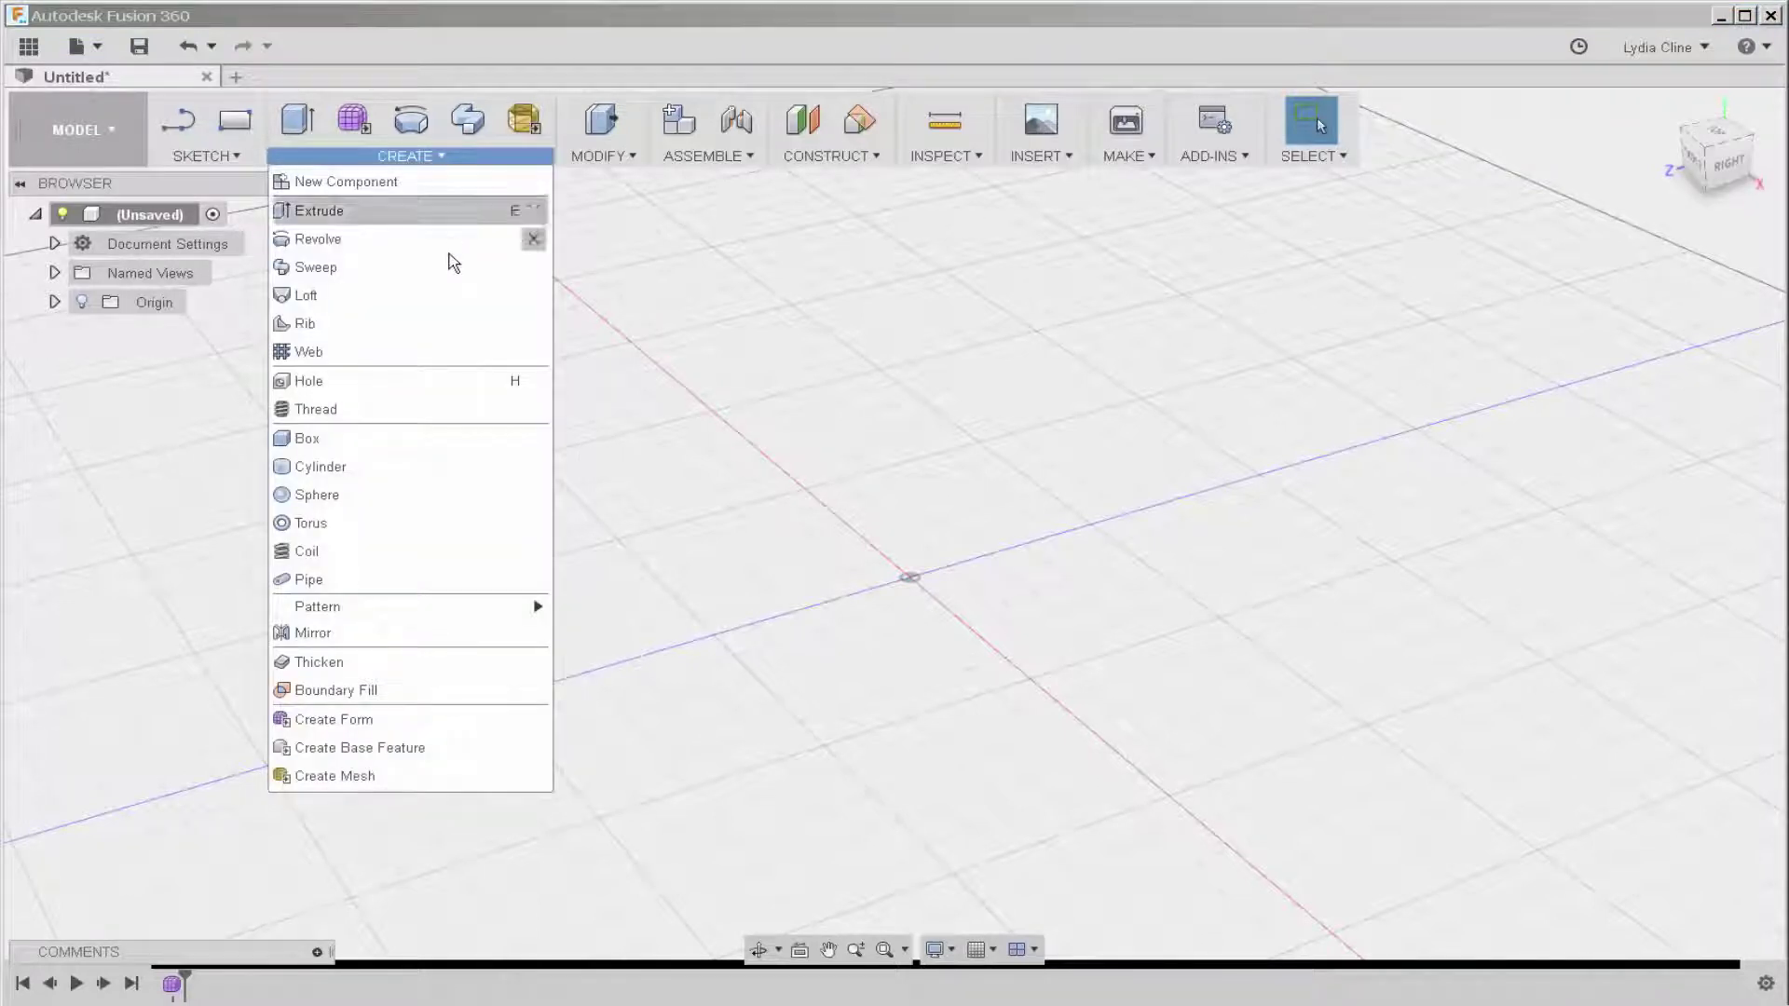
{"action": "left_click", "coordinate": [391, 440]}
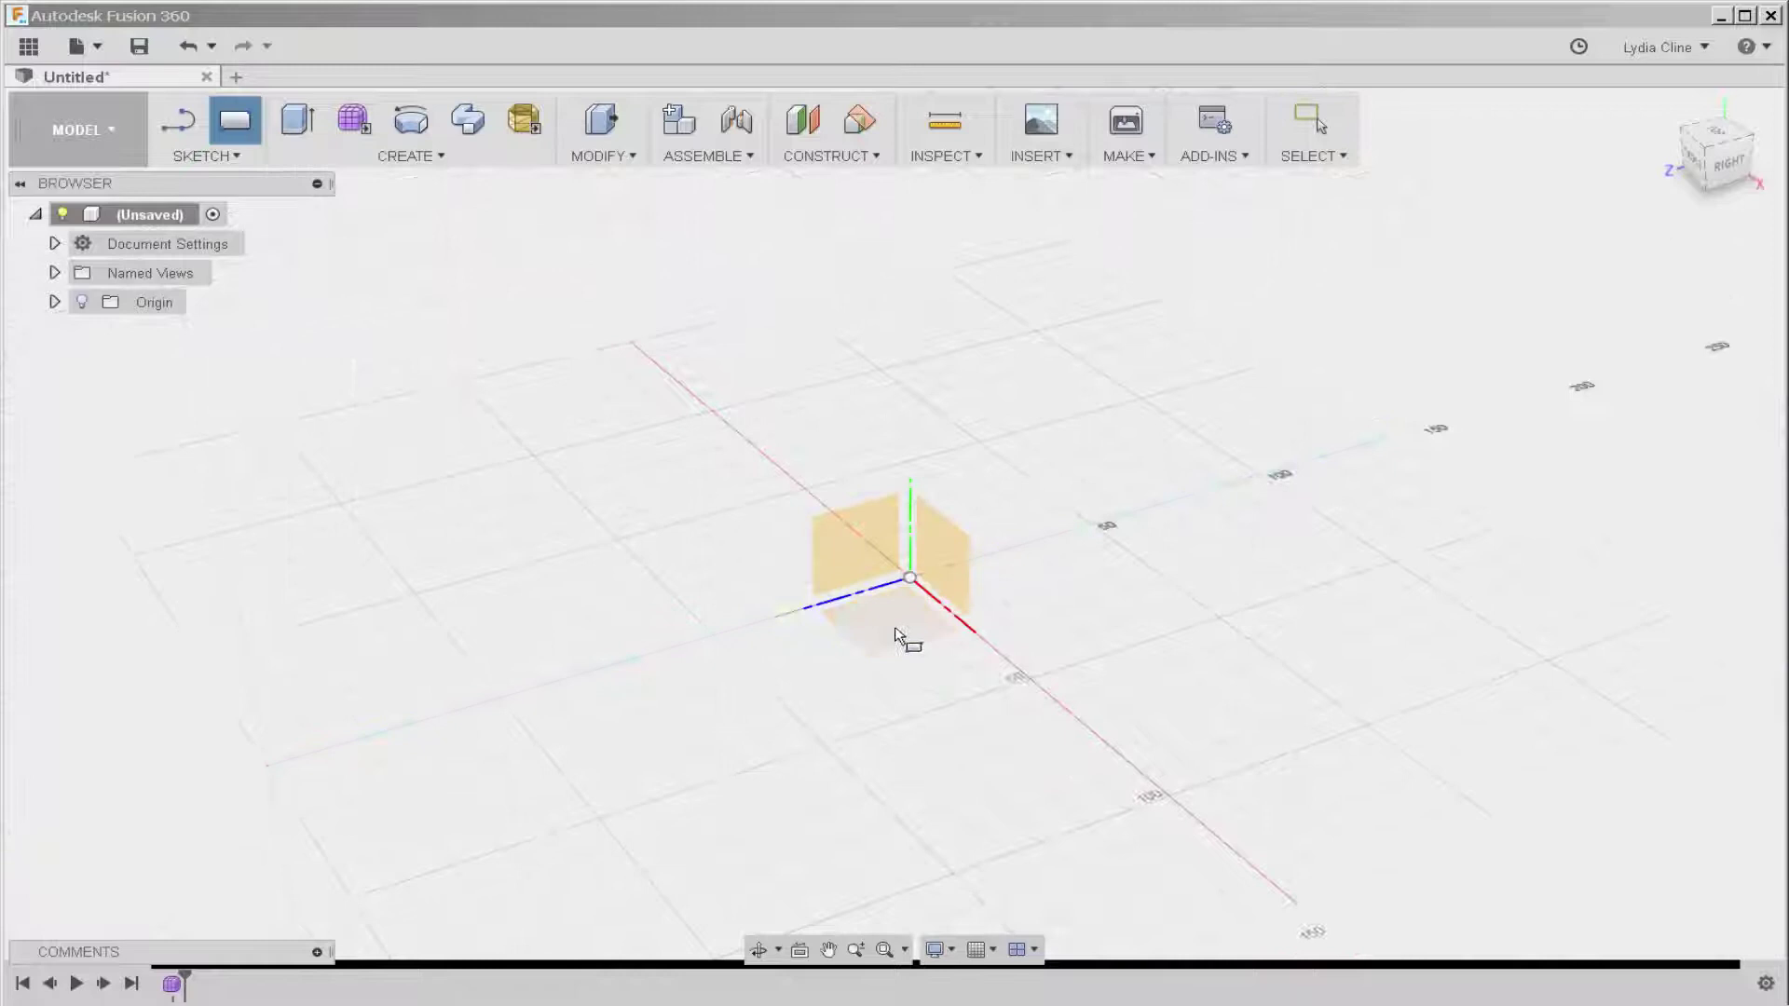
{"action": "left_click", "coordinate": [901, 627]}
{"action": "left_click", "coordinate": [910, 579]}
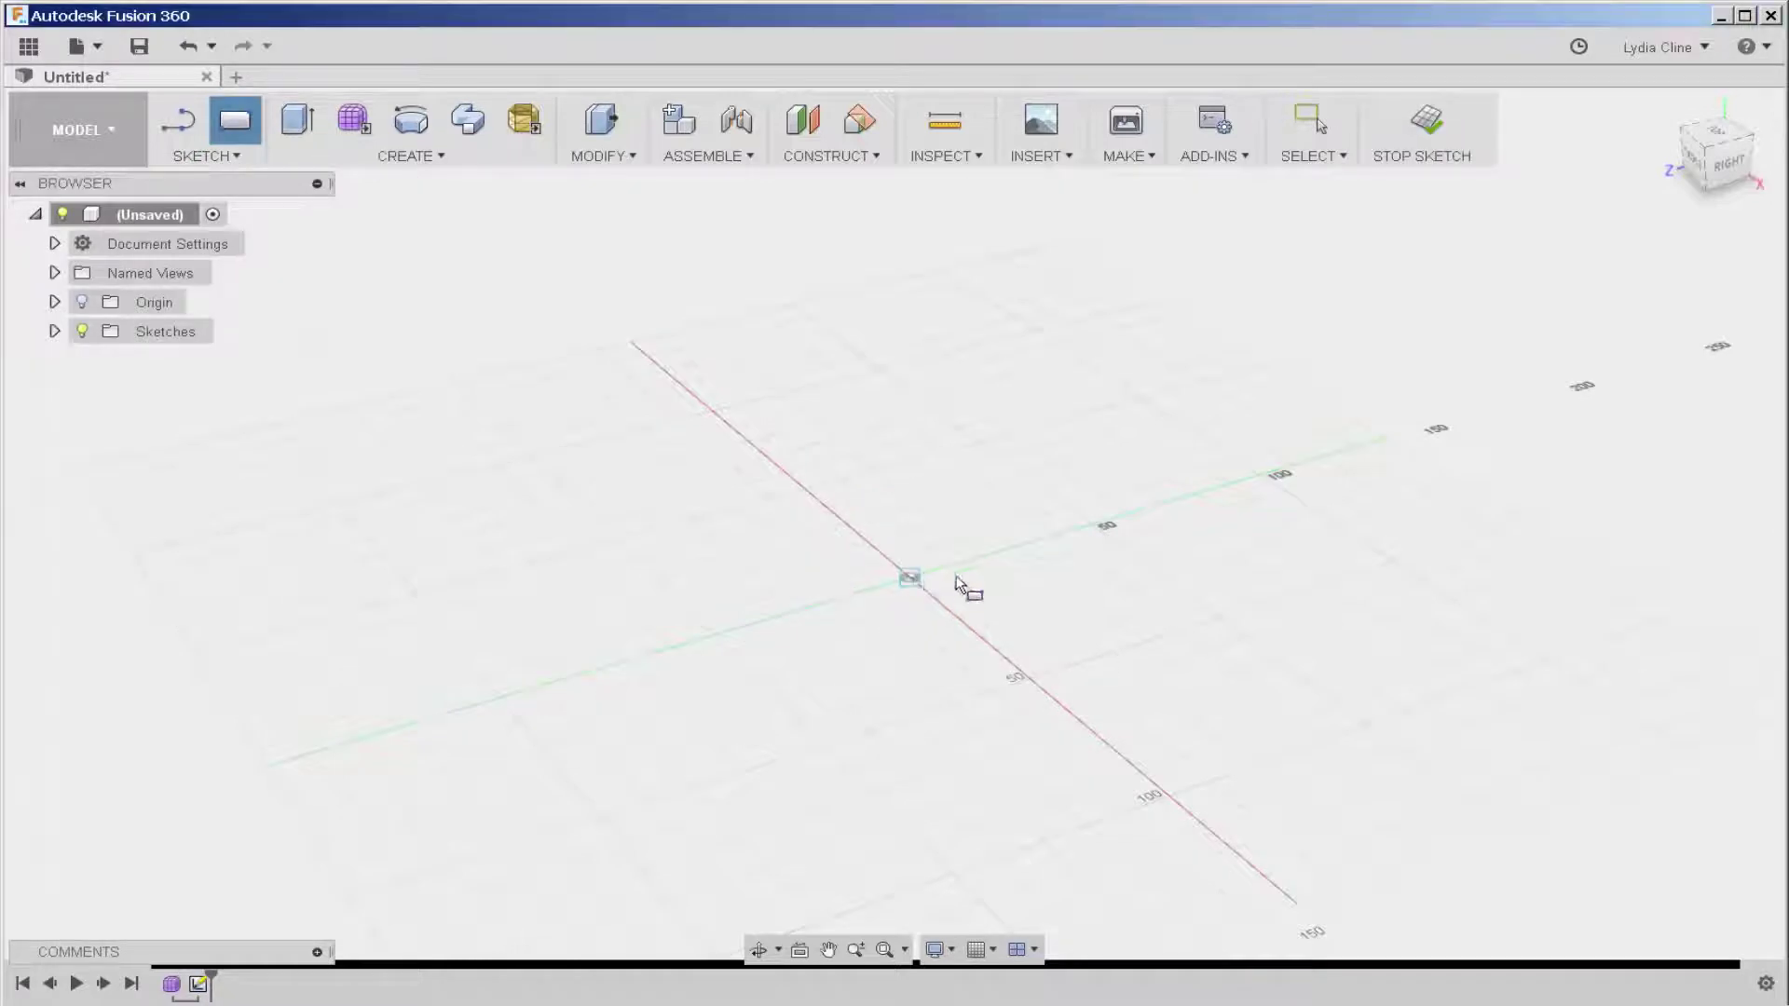
{"action": "left_click", "coordinate": [1216, 620]}
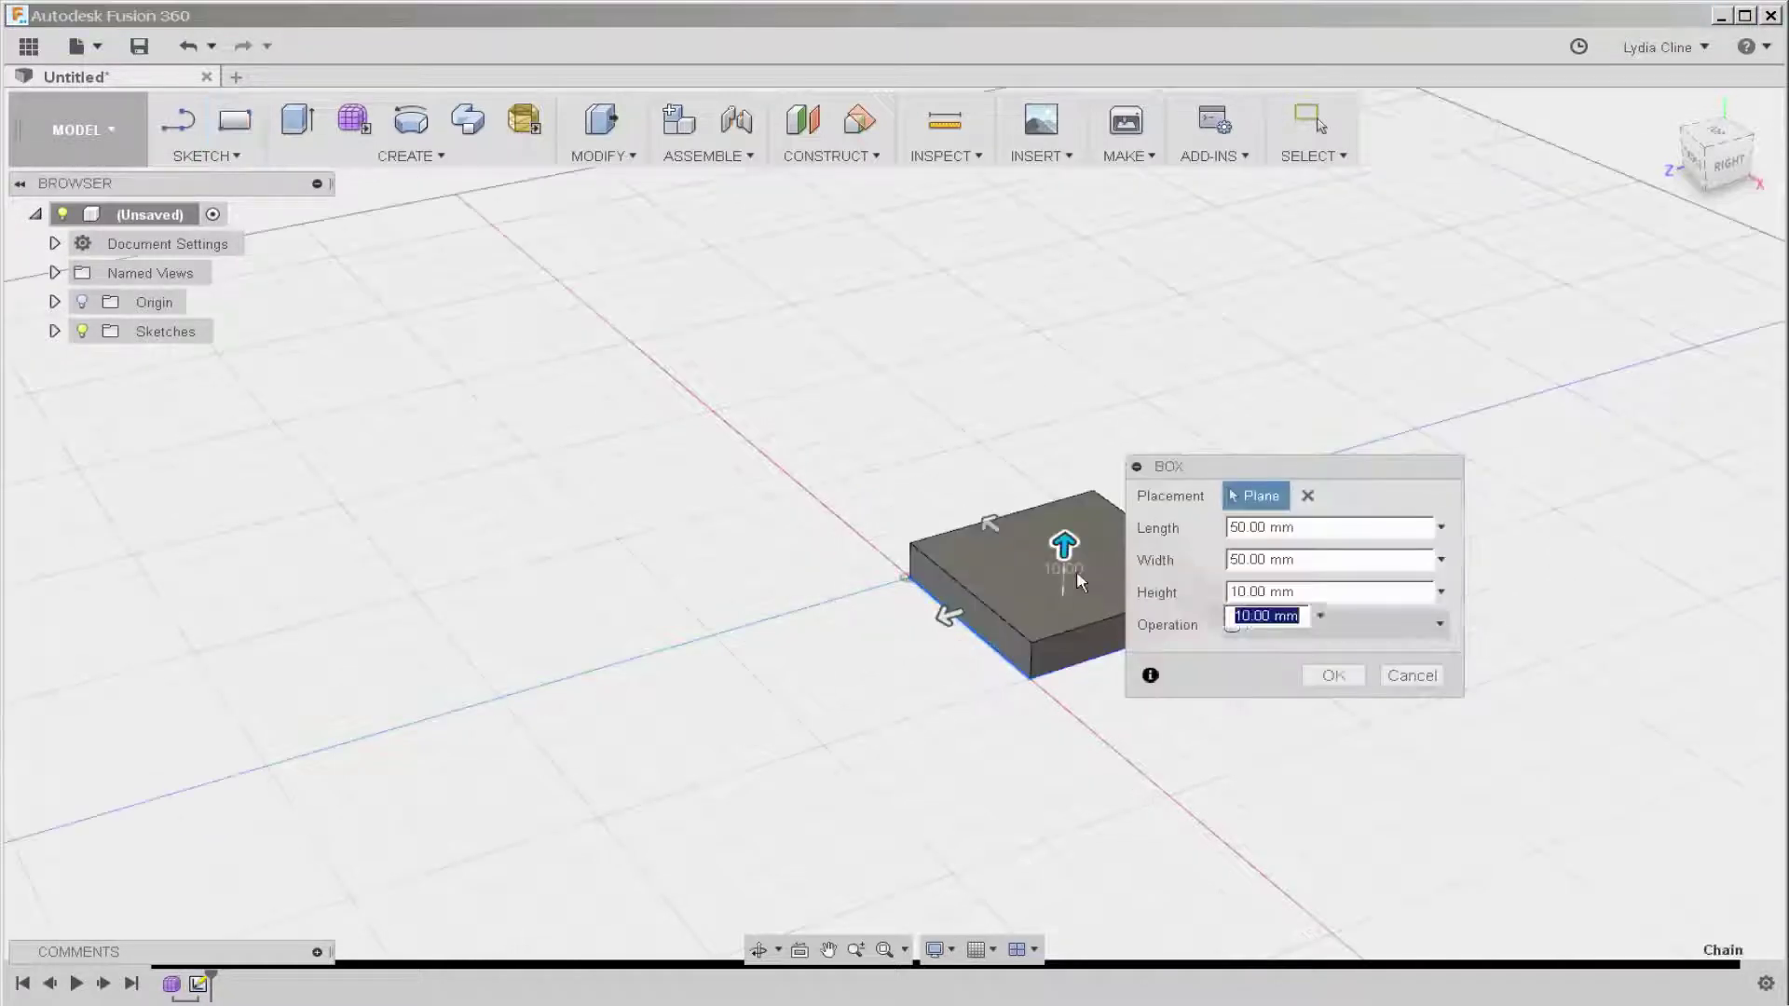
{"action": "left_click_drag", "start_coordinate": [1065, 538], "coordinate": [1071, 398]}
{"action": "left_click", "coordinate": [1332, 676]}
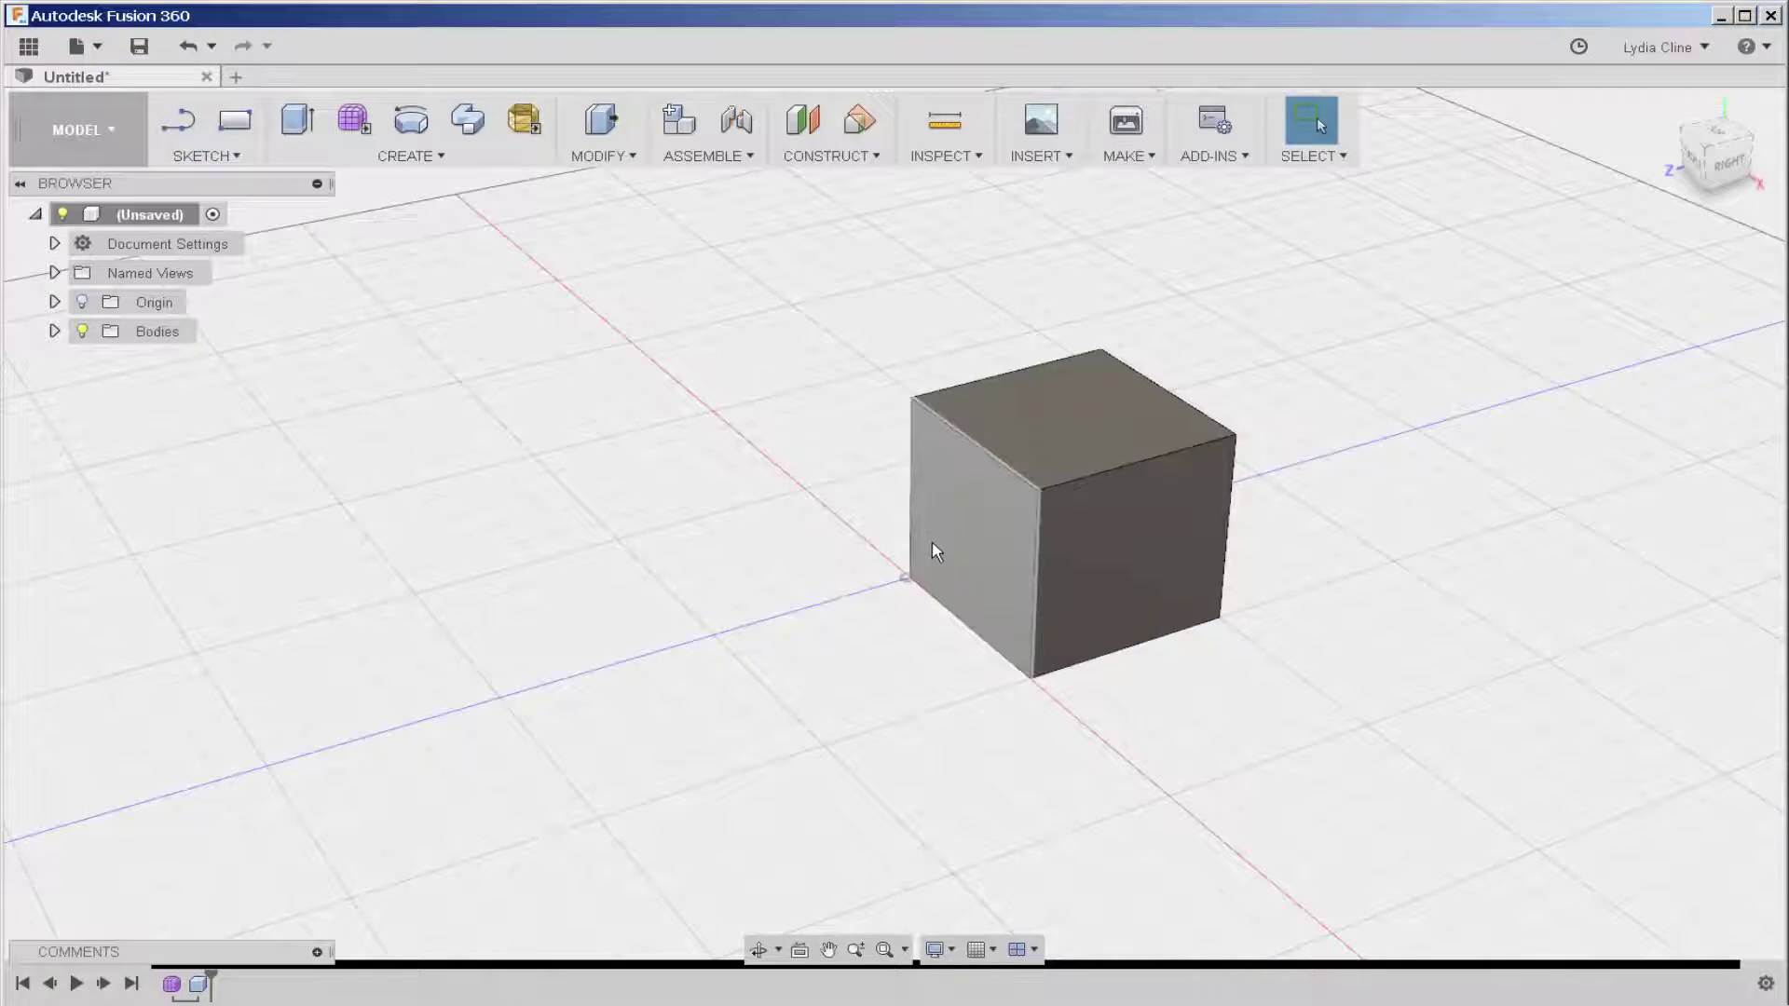
- Try deleting the cube's top face, which fails with a DeleteFace1 error
{"action": "middle_click_drag", "start_coordinate": [935, 551], "coordinate": [1072, 472], "text": "shift"}
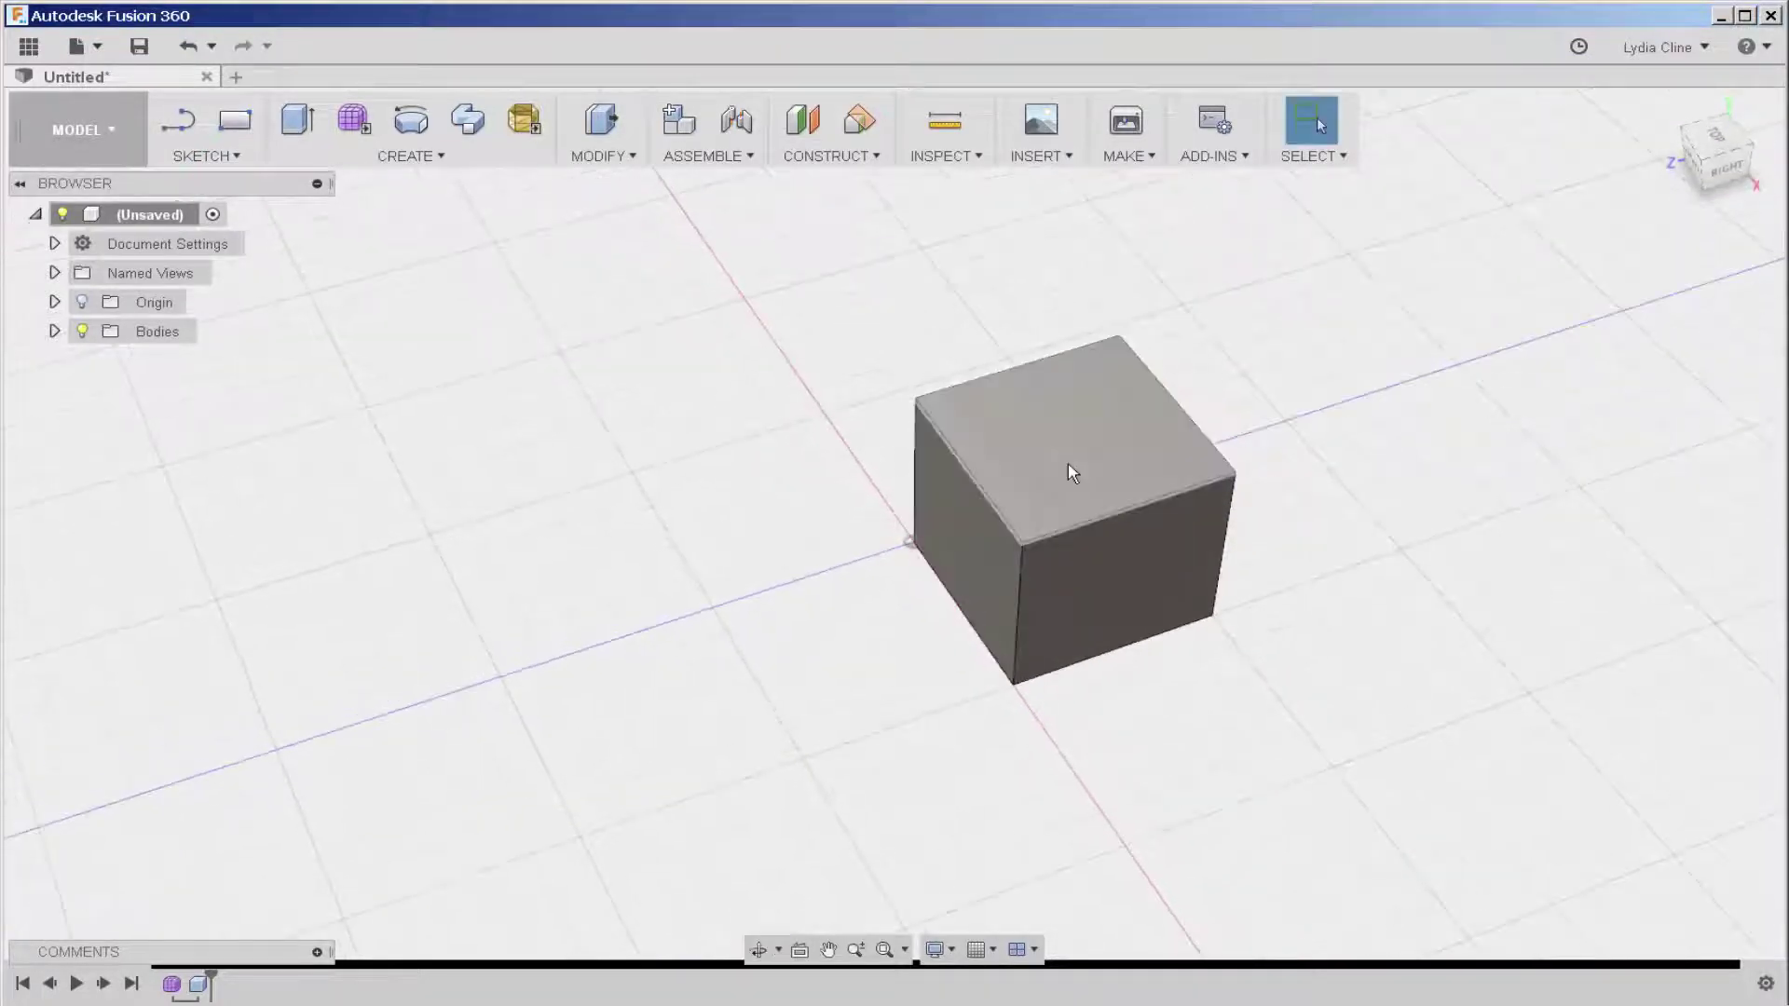
{"action": "left_click", "coordinate": [1072, 472]}
{"action": "right_click", "coordinate": [1074, 470]}
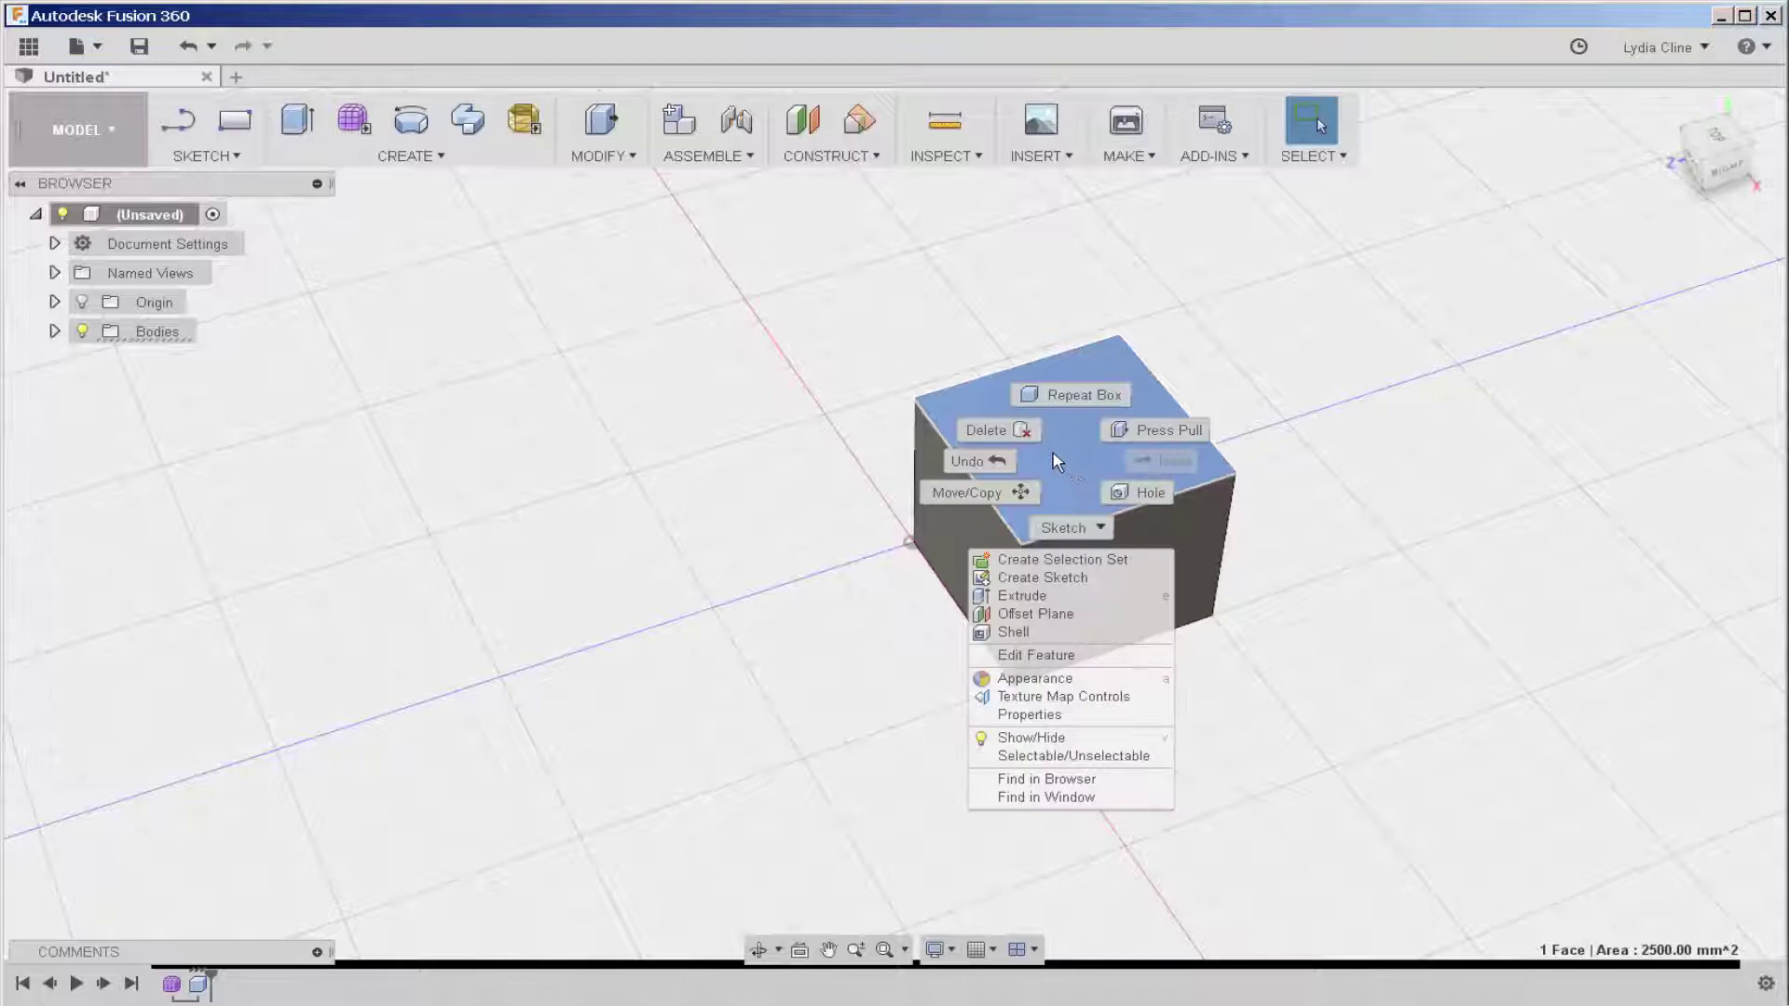
{"action": "left_click", "coordinate": [988, 431]}
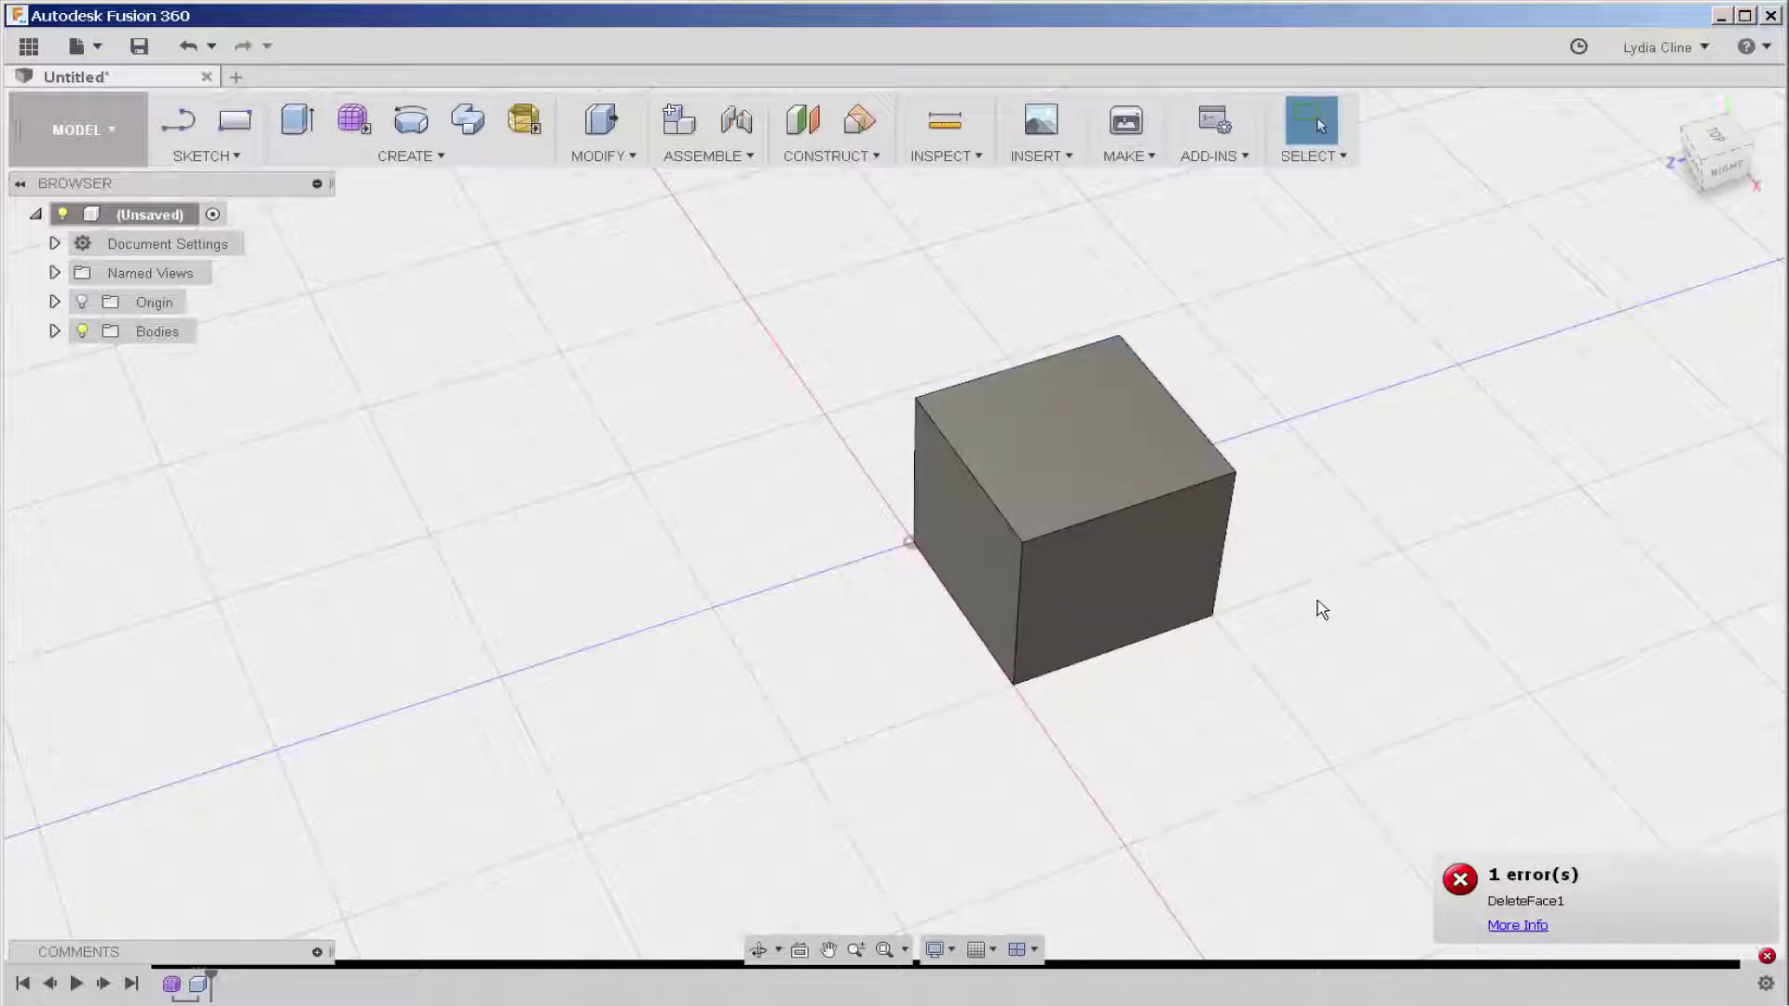
{"action": "middle_click_drag", "start_coordinate": [1321, 609], "coordinate": [1326, 563], "text": "shift"}
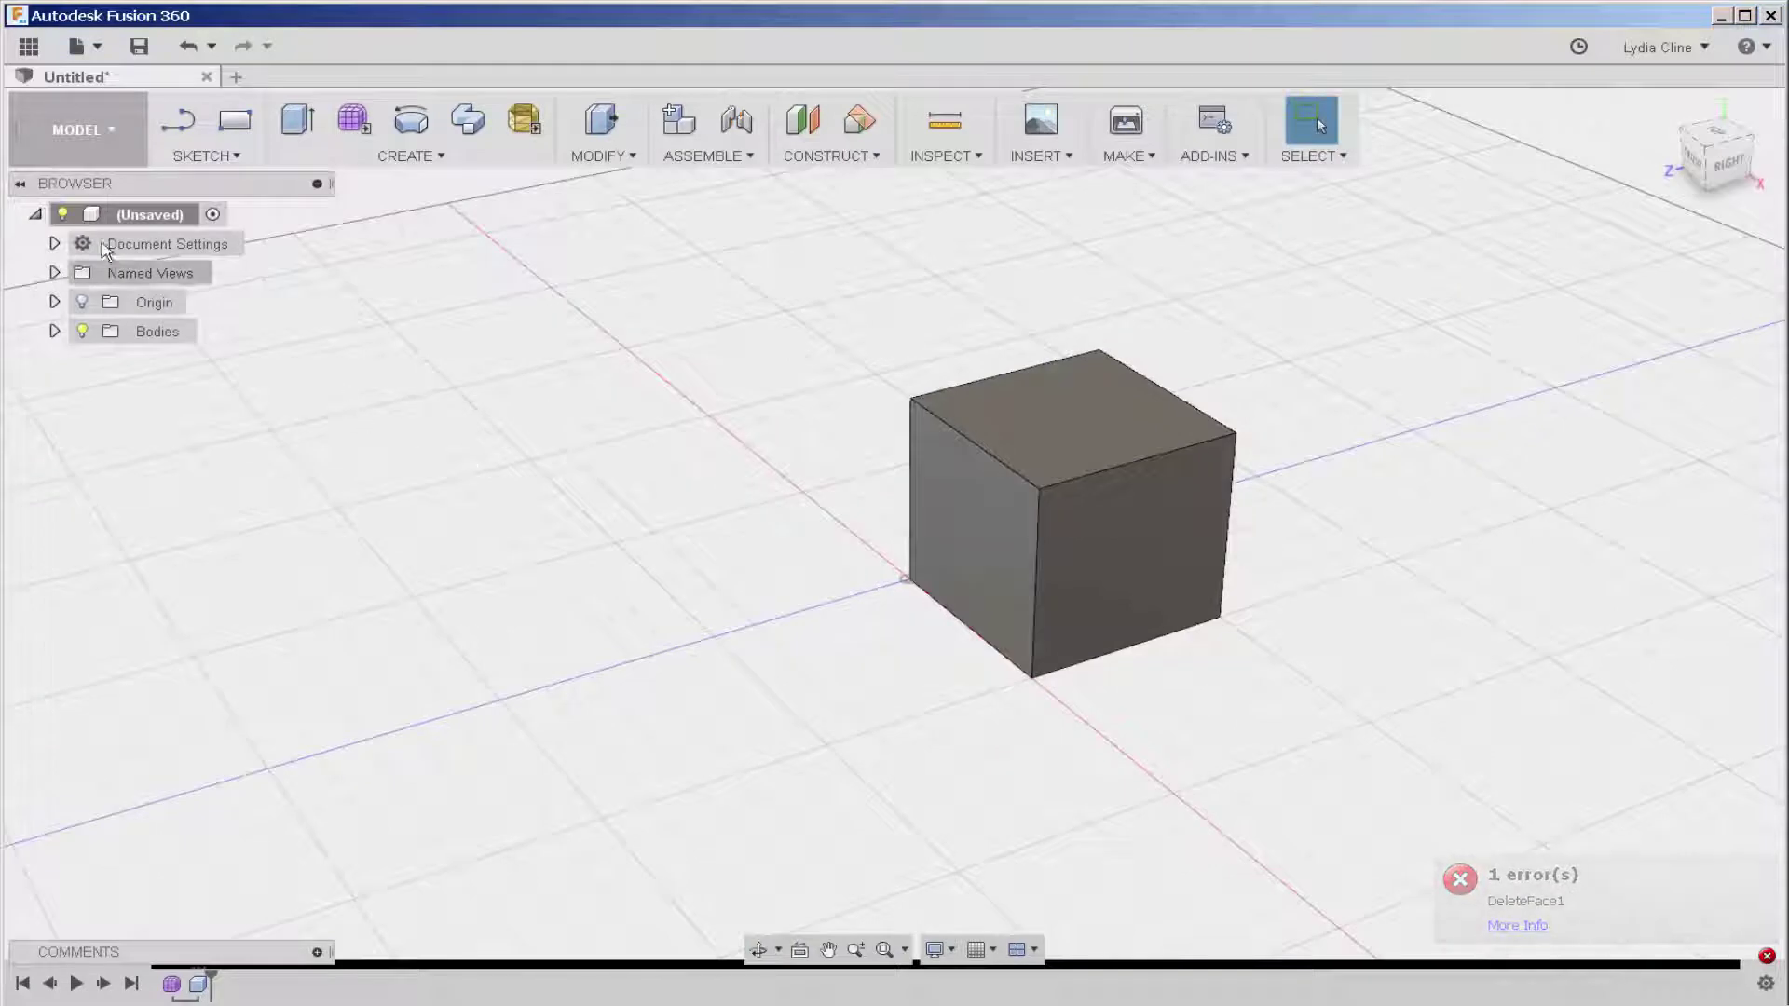
- Switch to the Patch workspace and delete the cube's 2500 mm² top face, leaving an open box
{"action": "left_click", "coordinate": [93, 130]}
{"action": "left_click", "coordinate": [87, 238]}
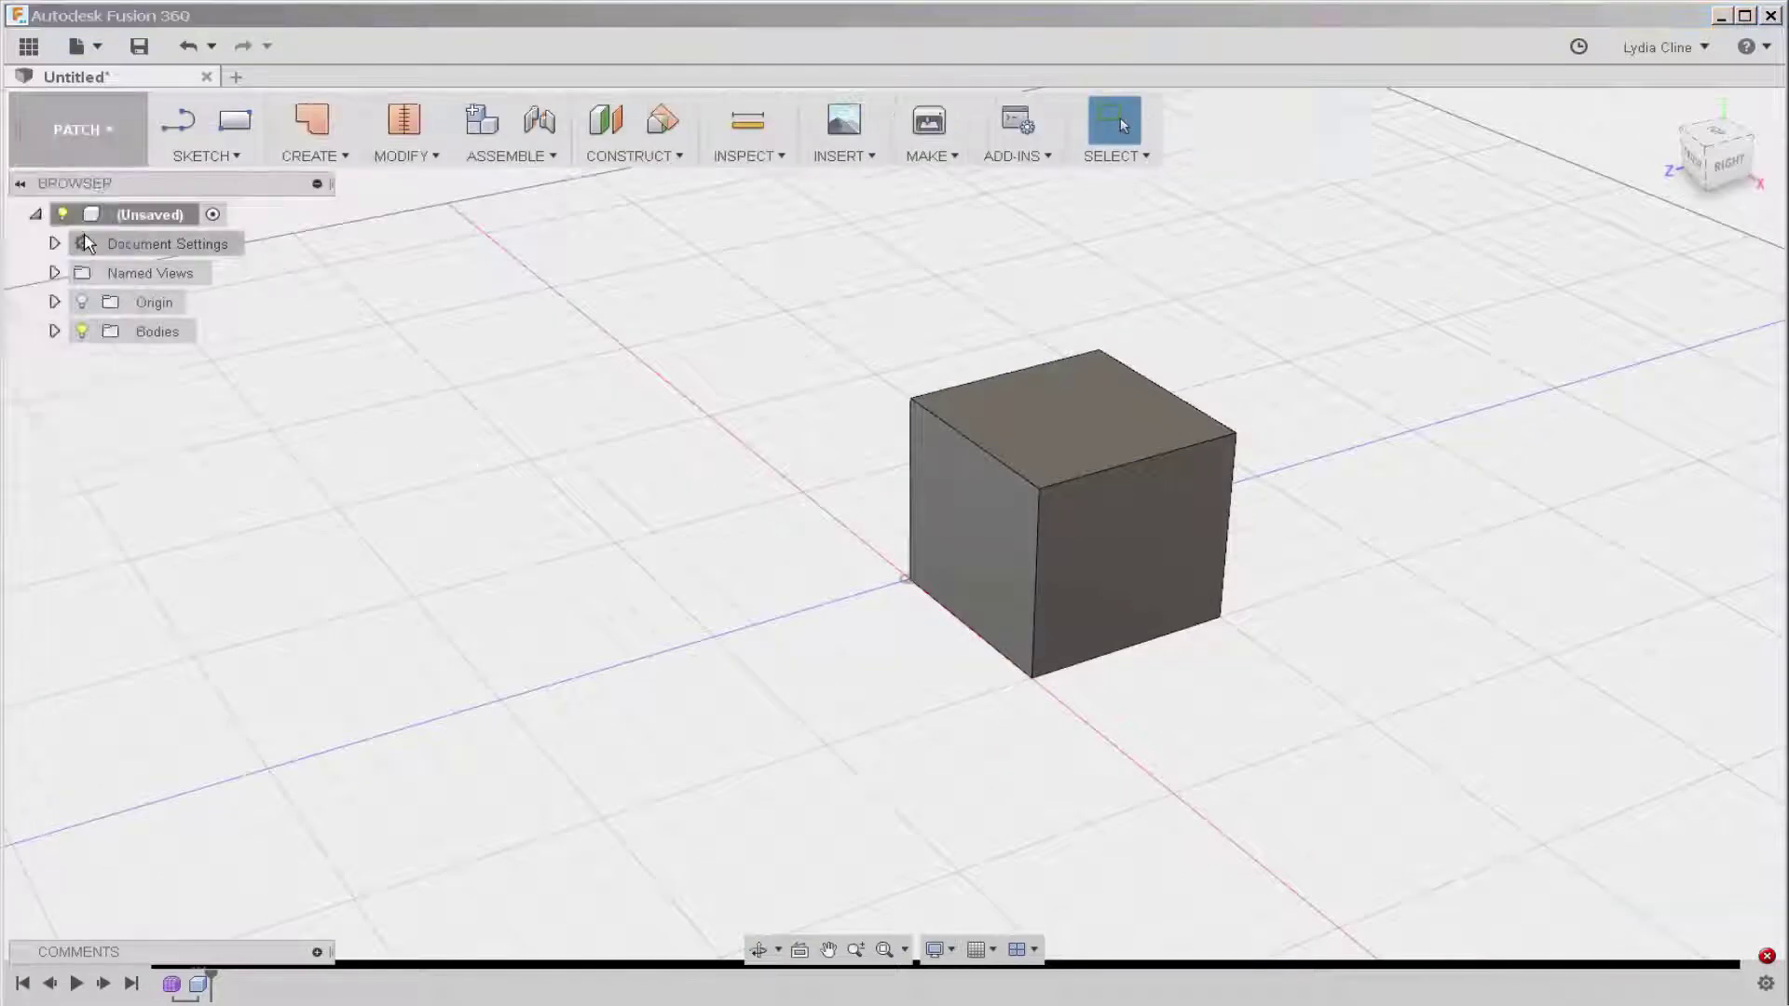
{"action": "middle_click_drag", "start_coordinate": [687, 547], "coordinate": [703, 613]}
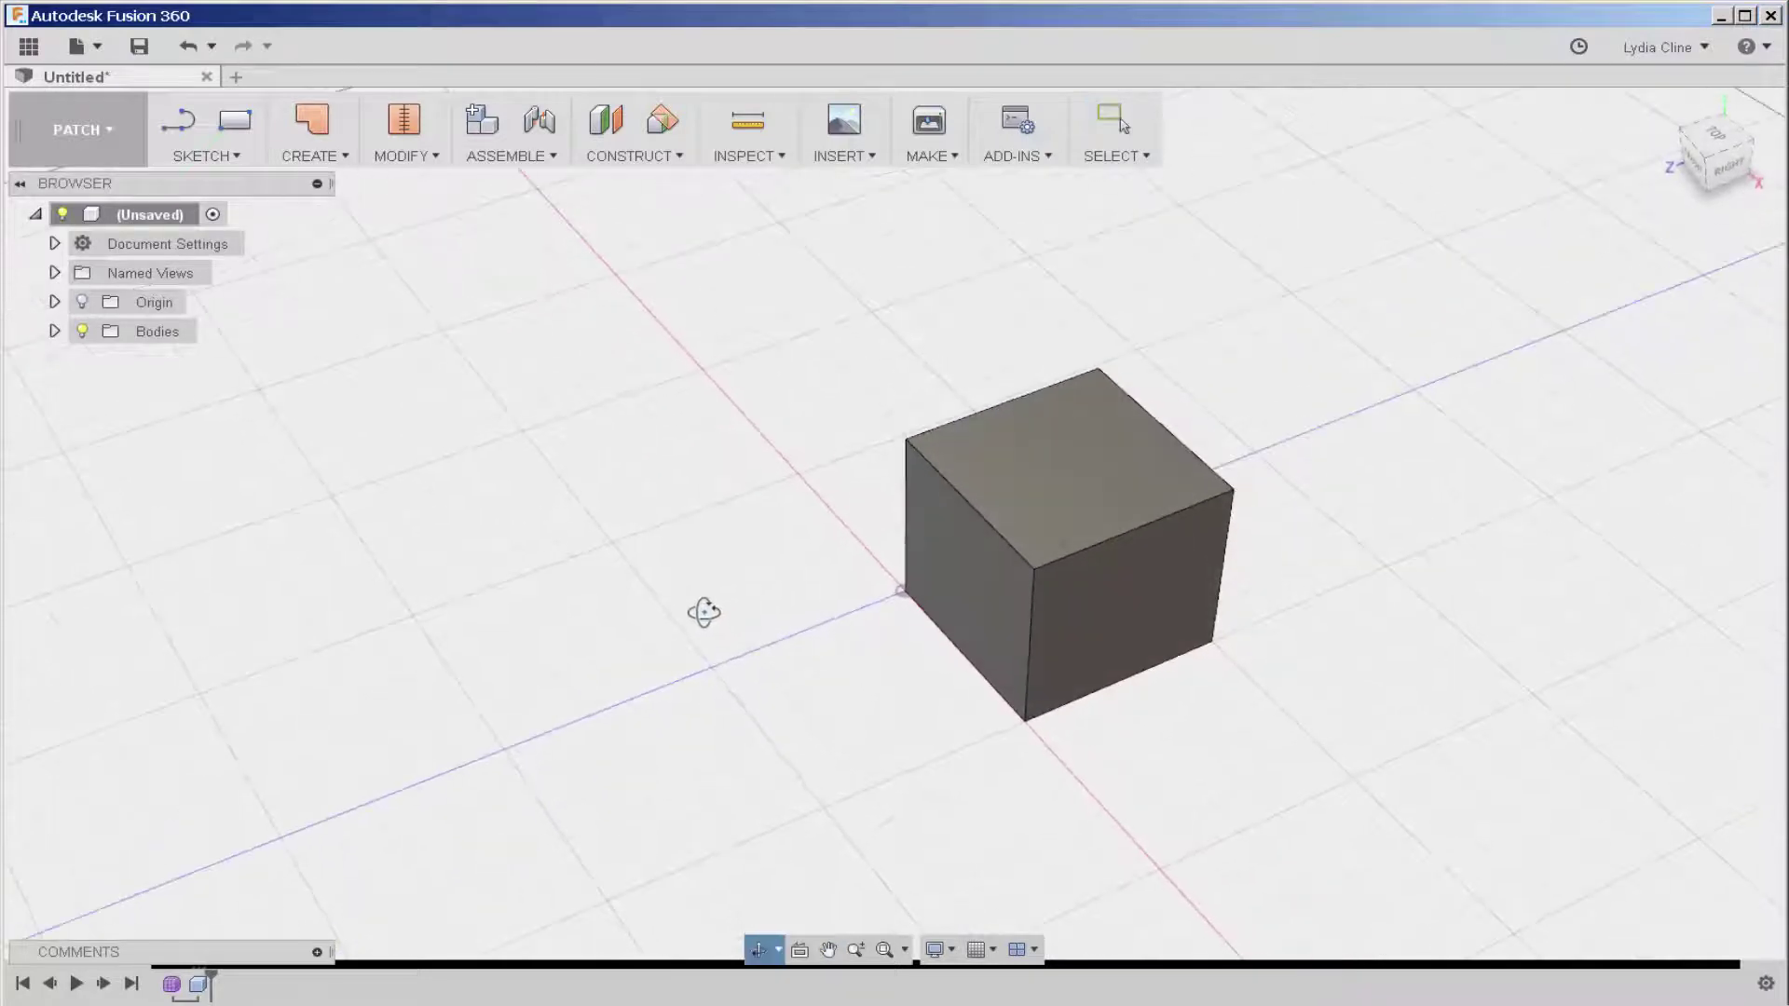
{"action": "left_click", "coordinate": [1031, 459]}
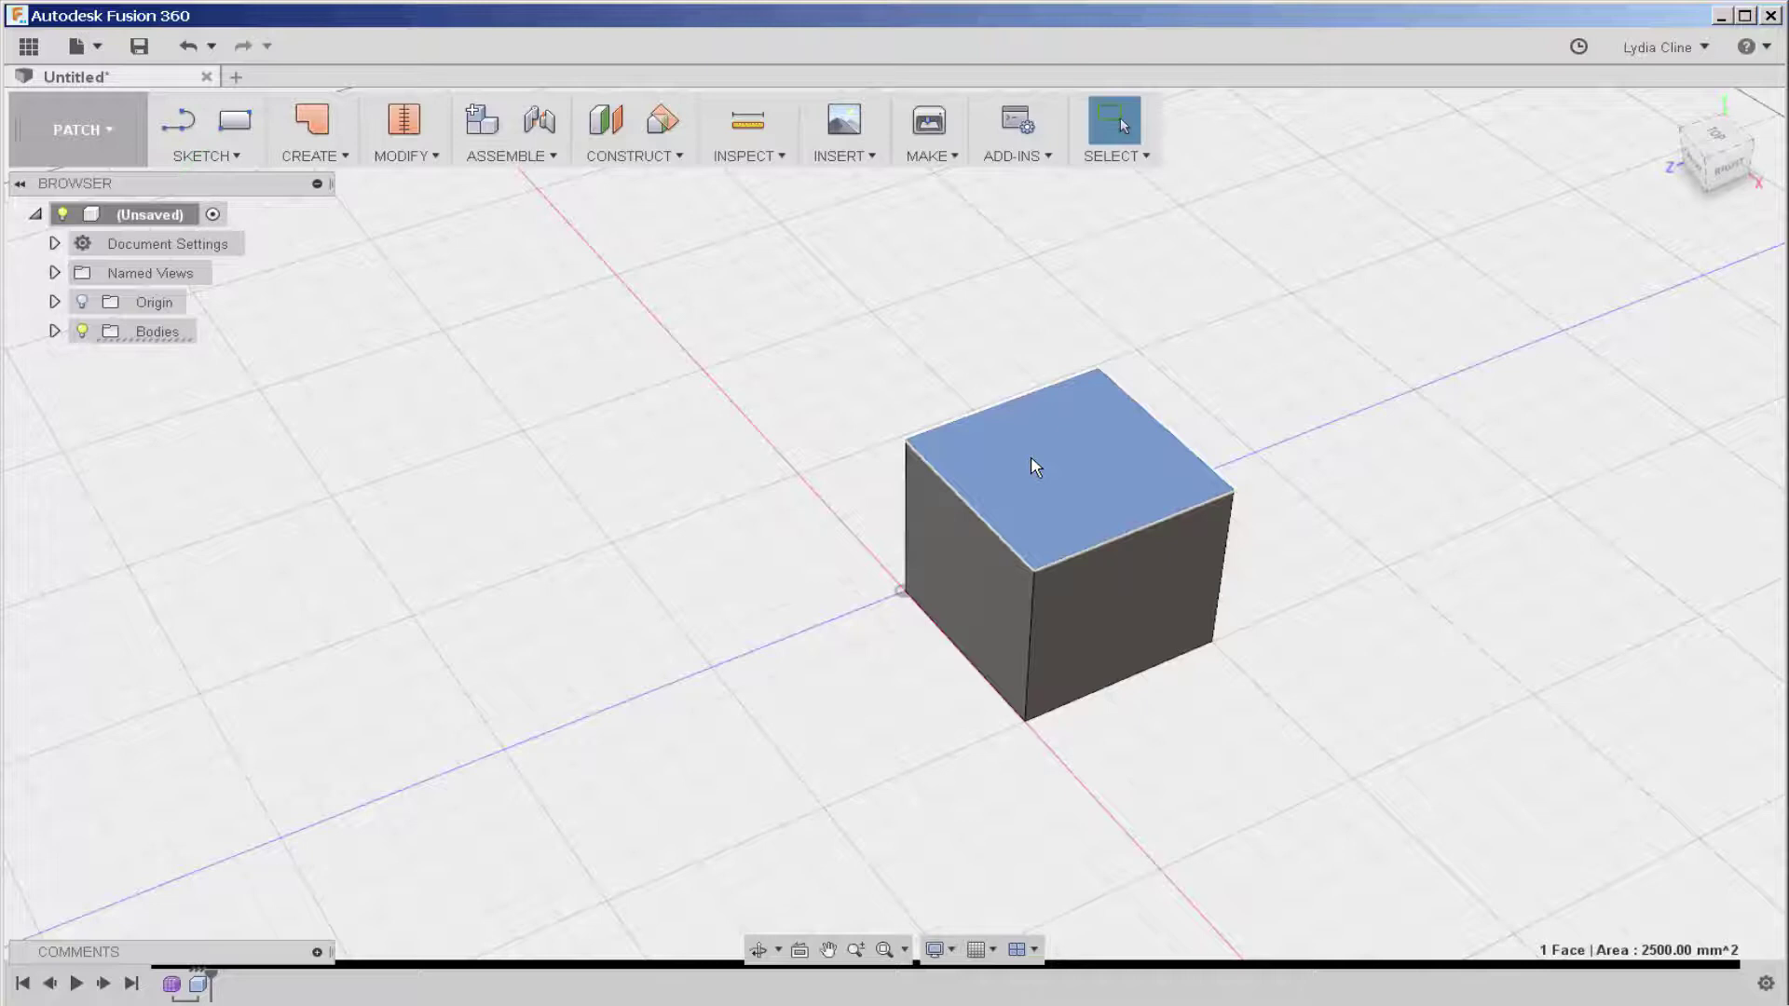
{"action": "right_click", "coordinate": [1035, 466]}
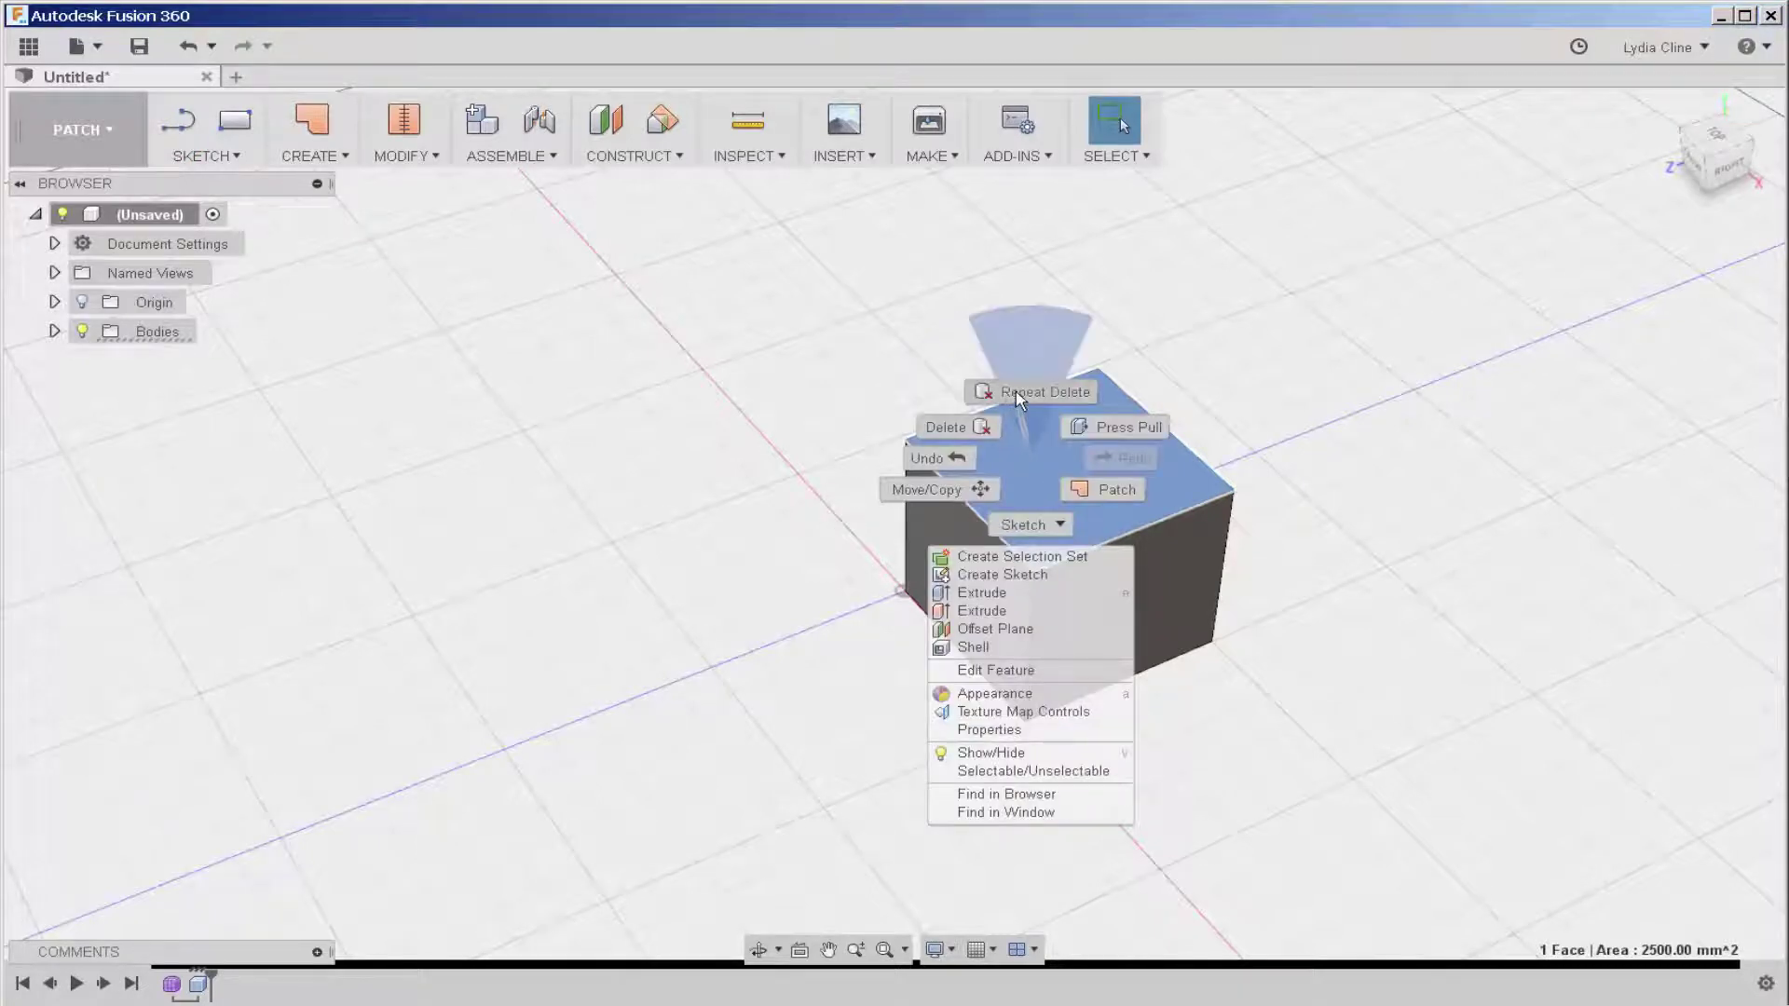
{"action": "left_click", "coordinate": [1039, 392]}
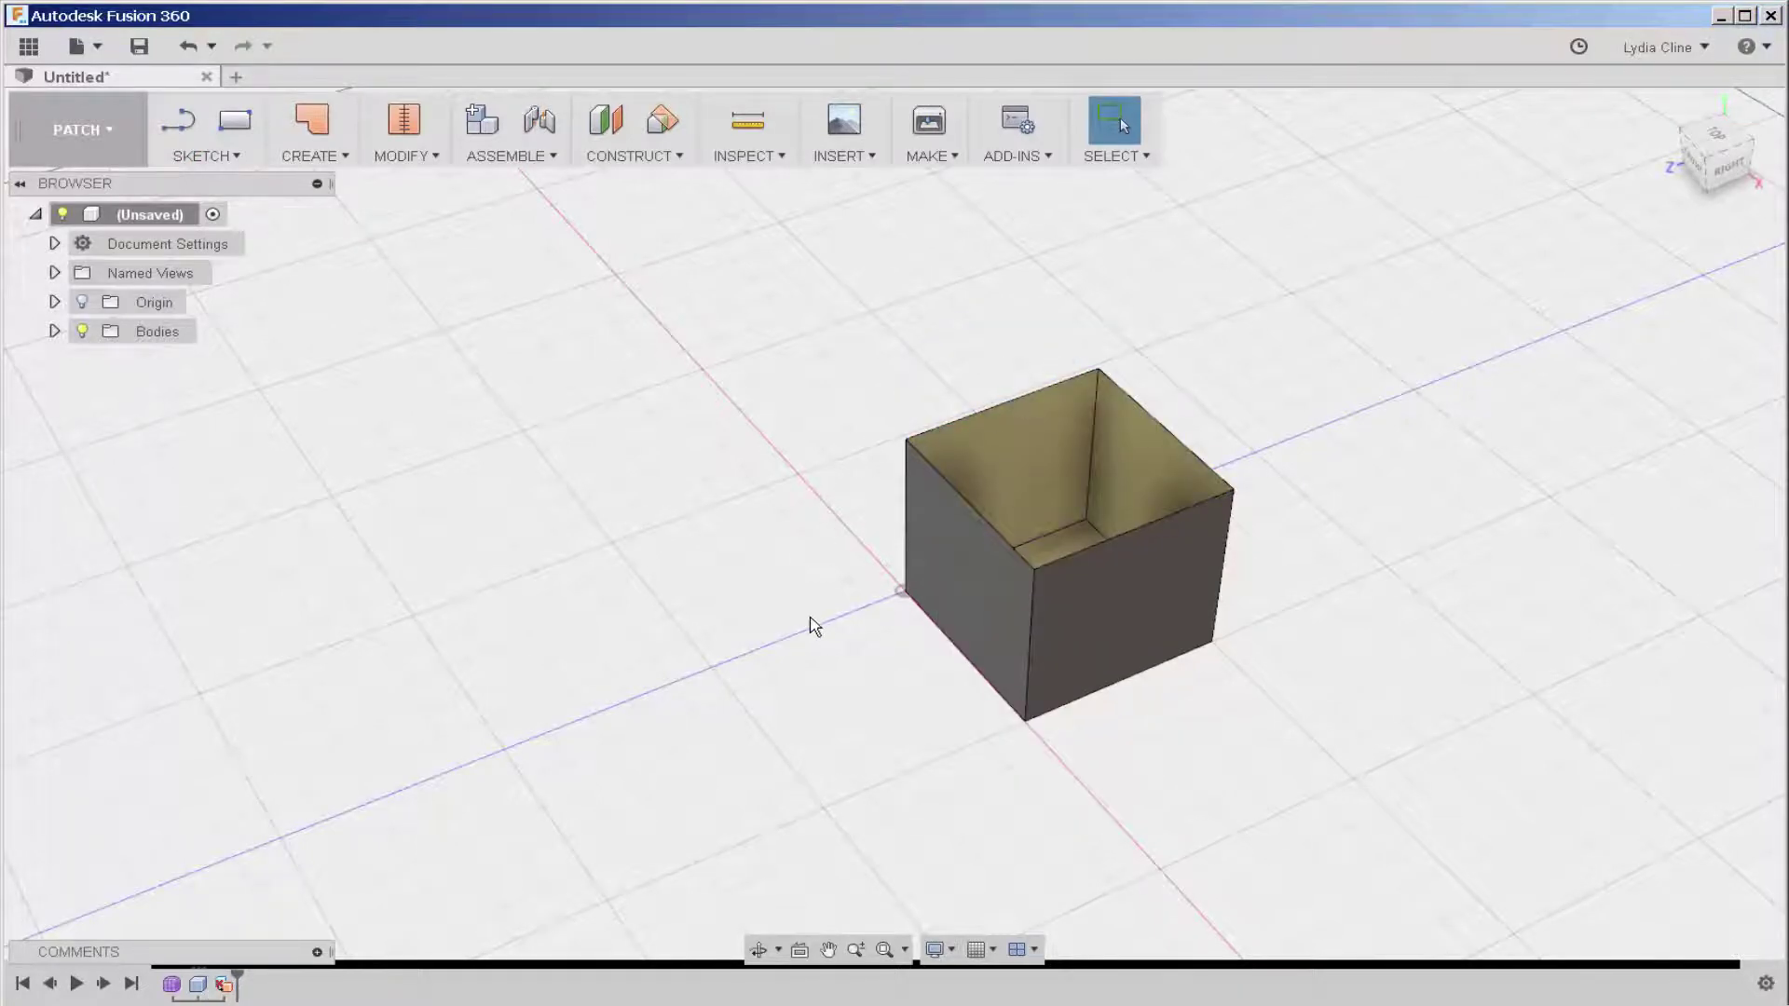
{"action": "mouse_move", "coordinate": [819, 628]}
{"action": "middle_mouse_down", "text": "shift"}
{"action": "mouse_move", "coordinate": [835, 655]}
{"action": "mouse_move", "coordinate": [823, 611]}
{"action": "mouse_move", "coordinate": [820, 640]}
{"action": "middle_mouse_up", "text": "shift"}
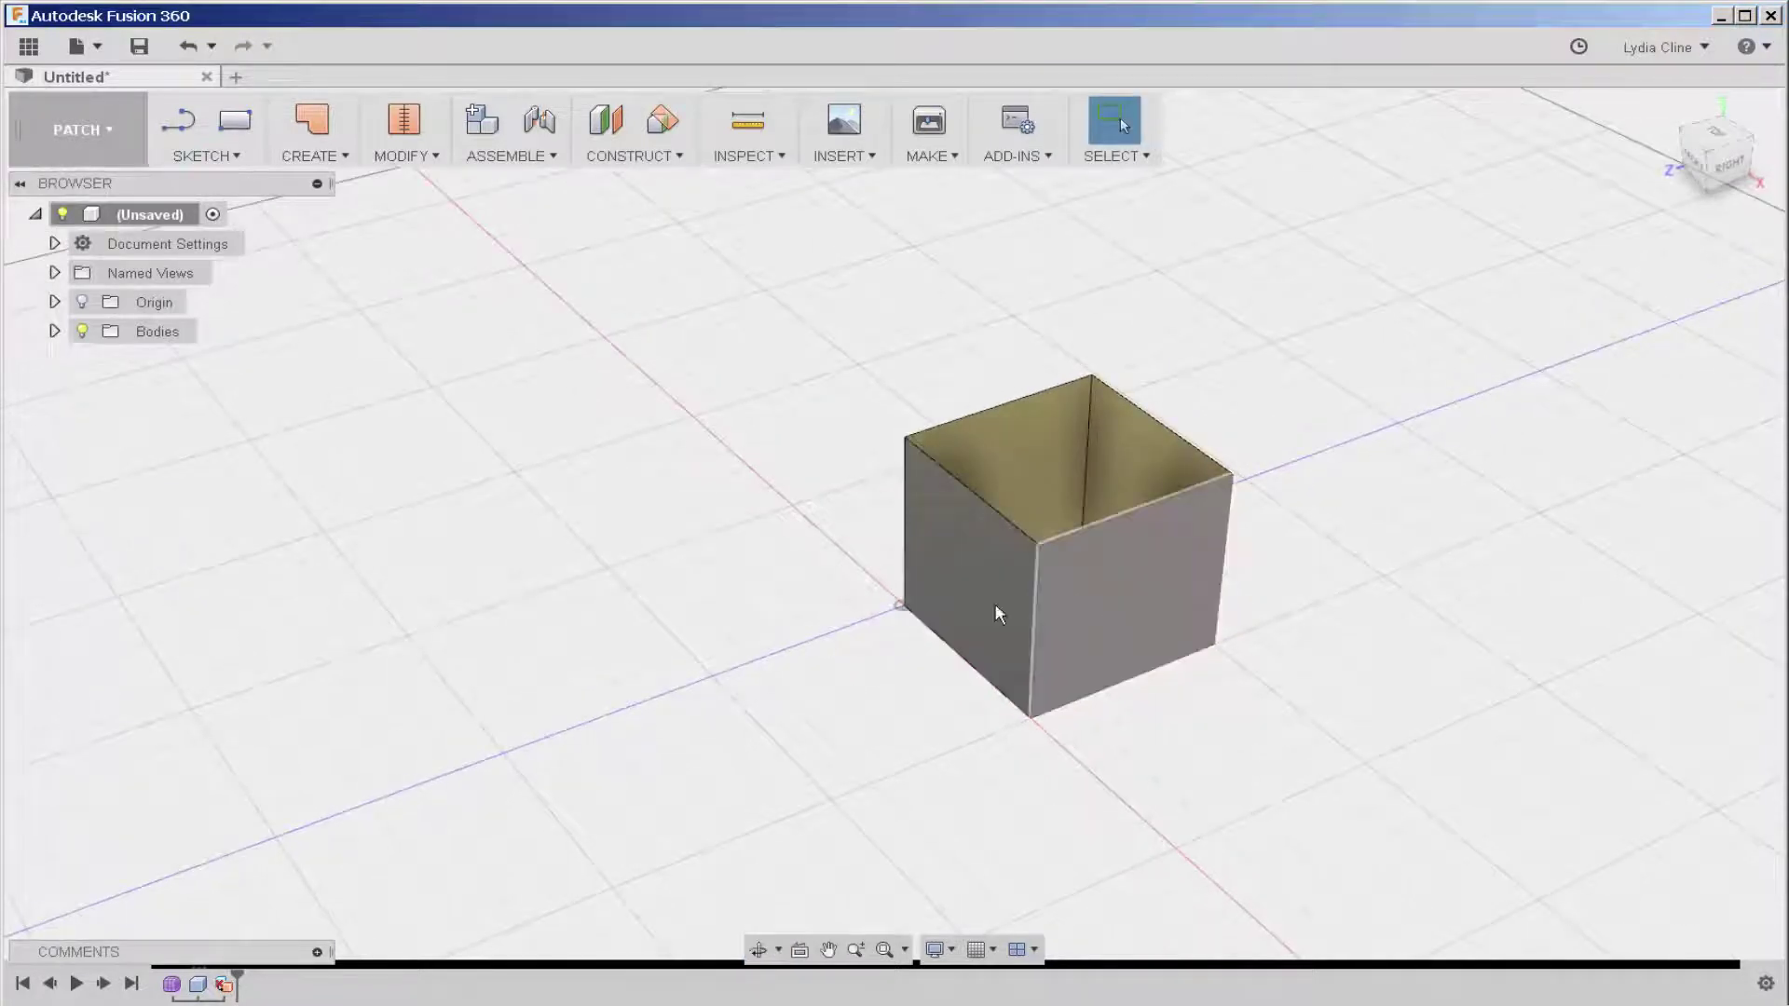
{"action": "left_click", "coordinate": [952, 567]}
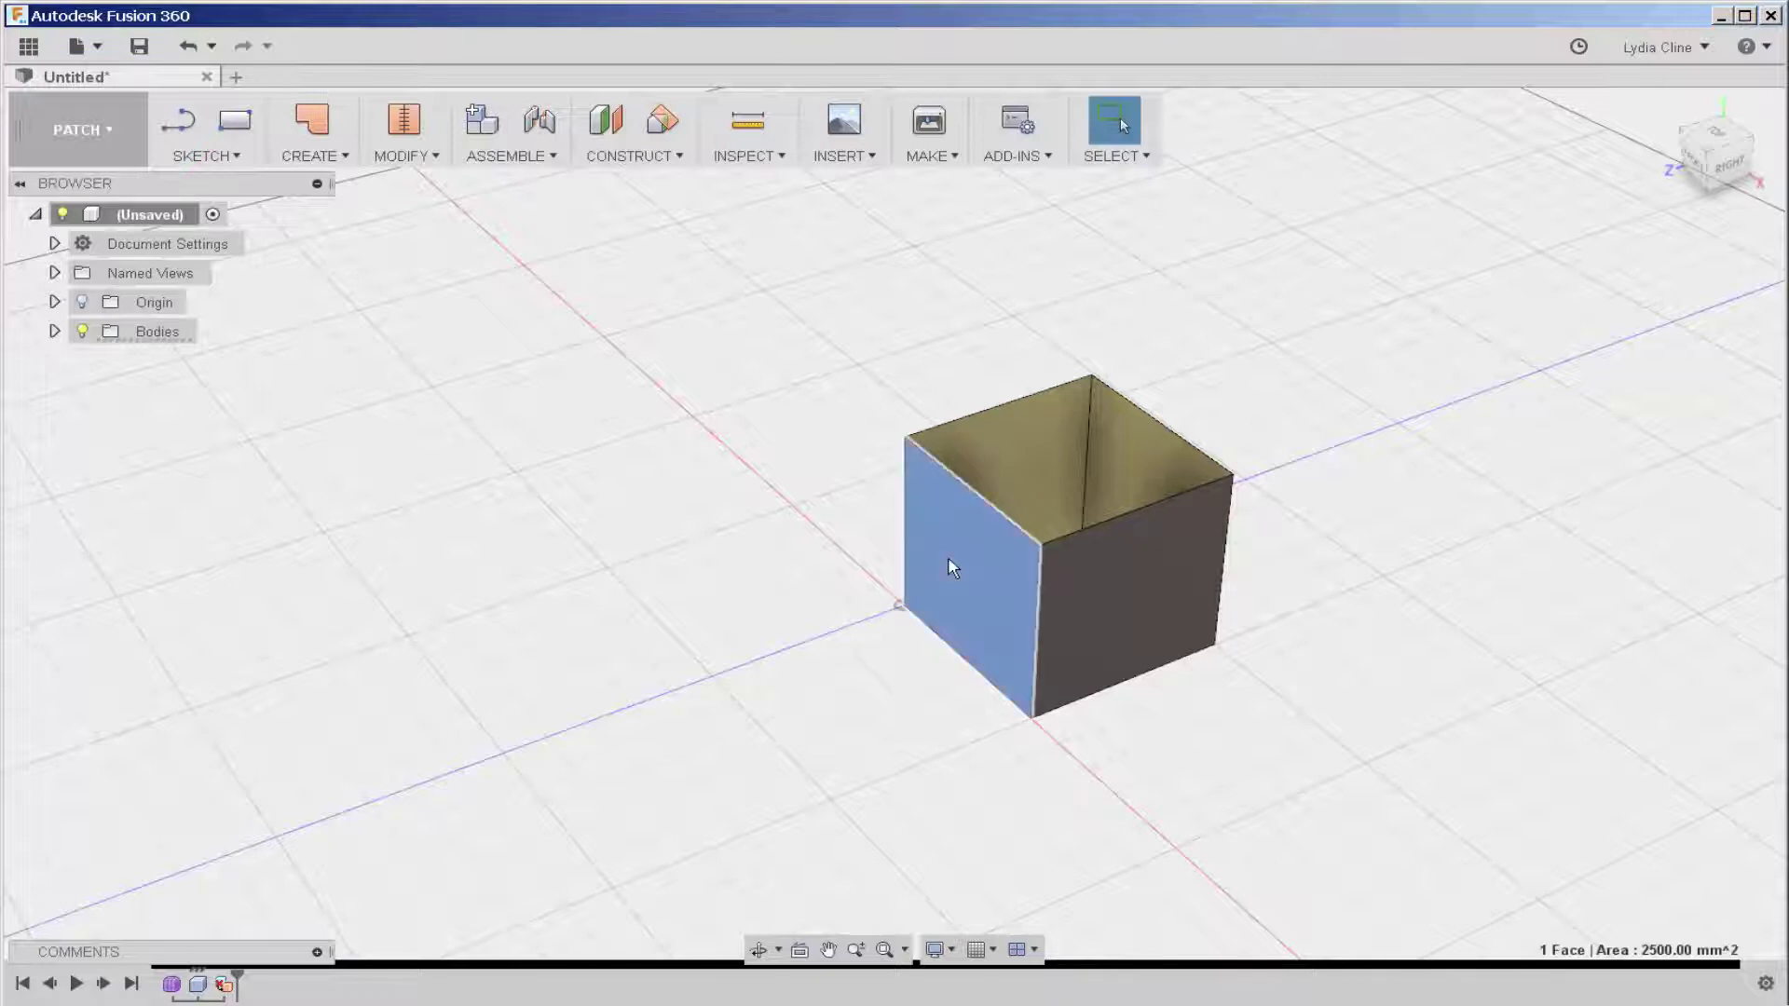
{"action": "right_click", "coordinate": [952, 568]}
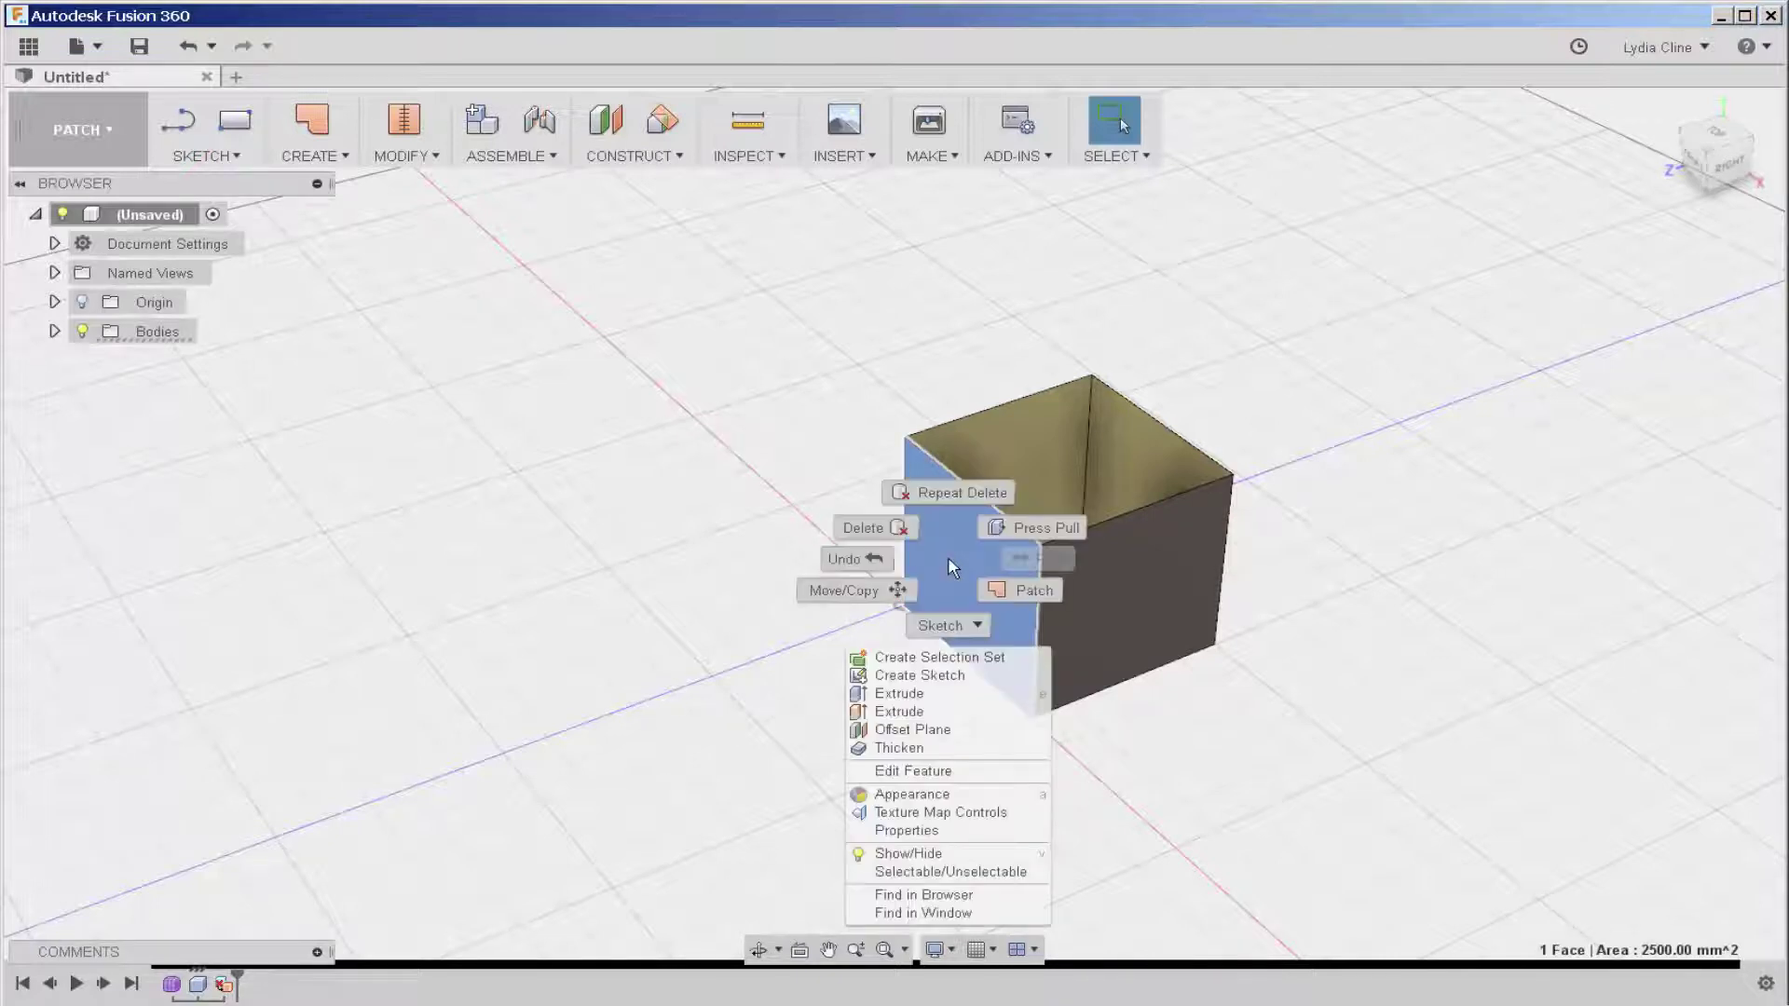
{"action": "left_click", "coordinate": [872, 591]}
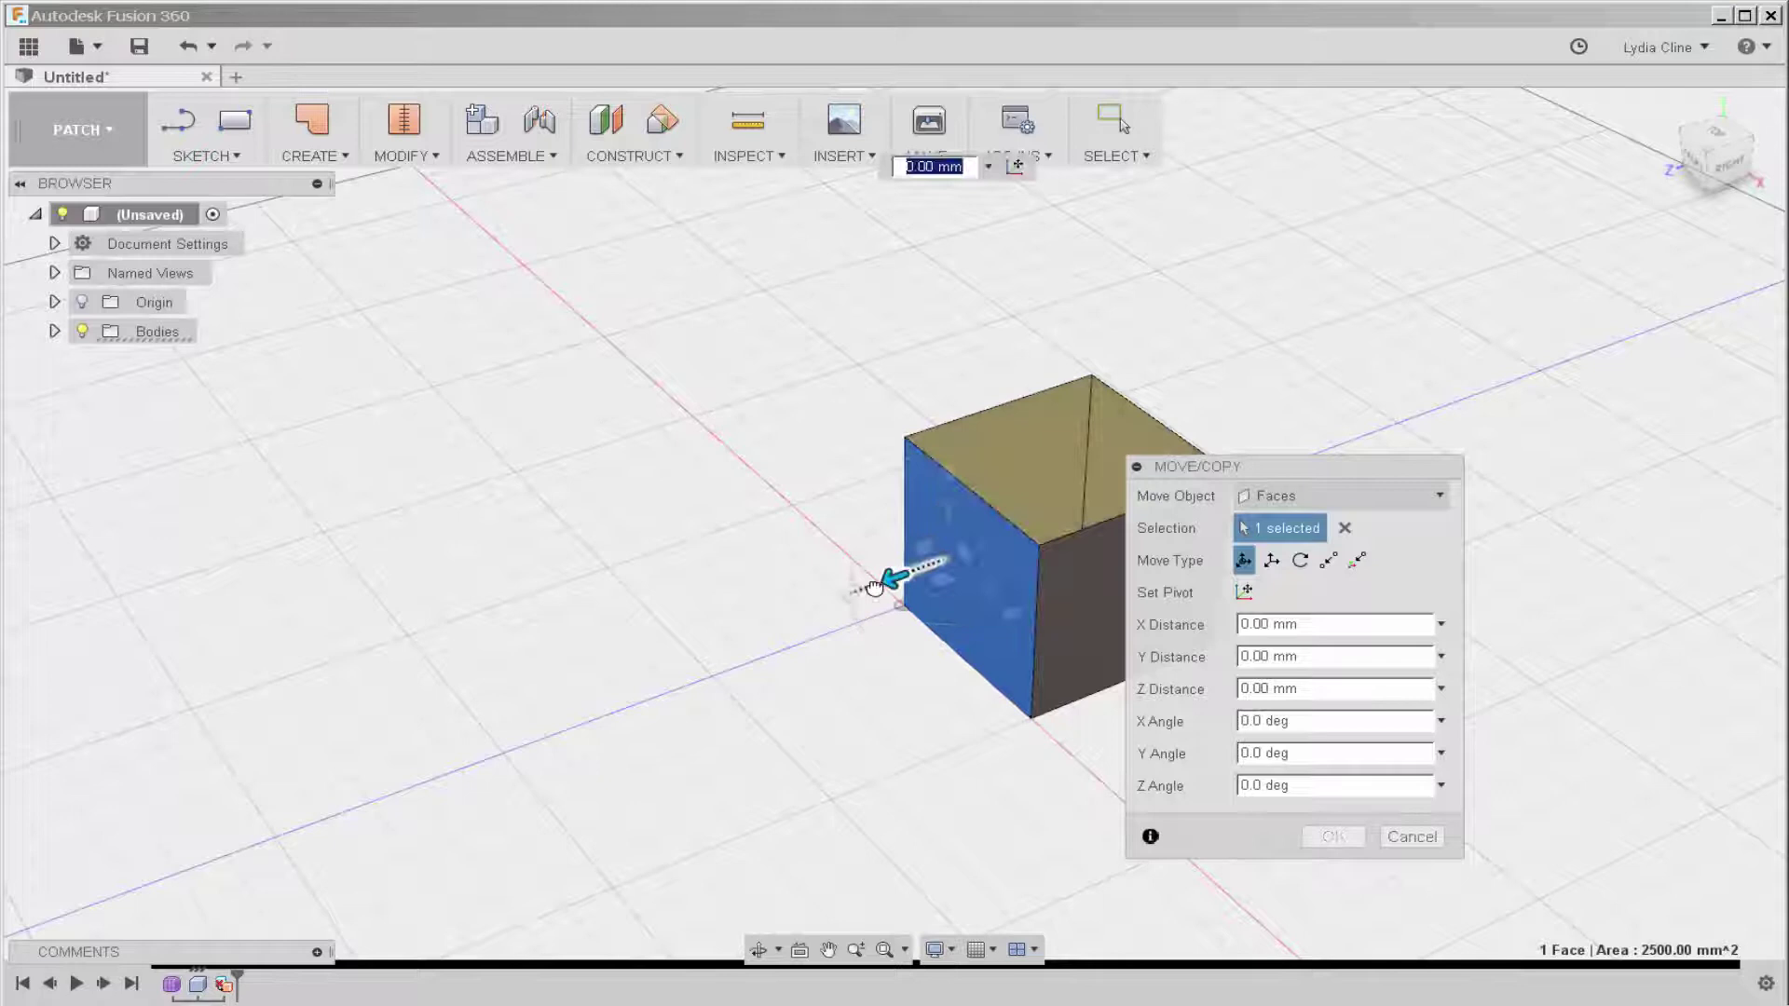
{"action": "left_click_drag", "start_coordinate": [874, 587], "coordinate": [625, 650]}
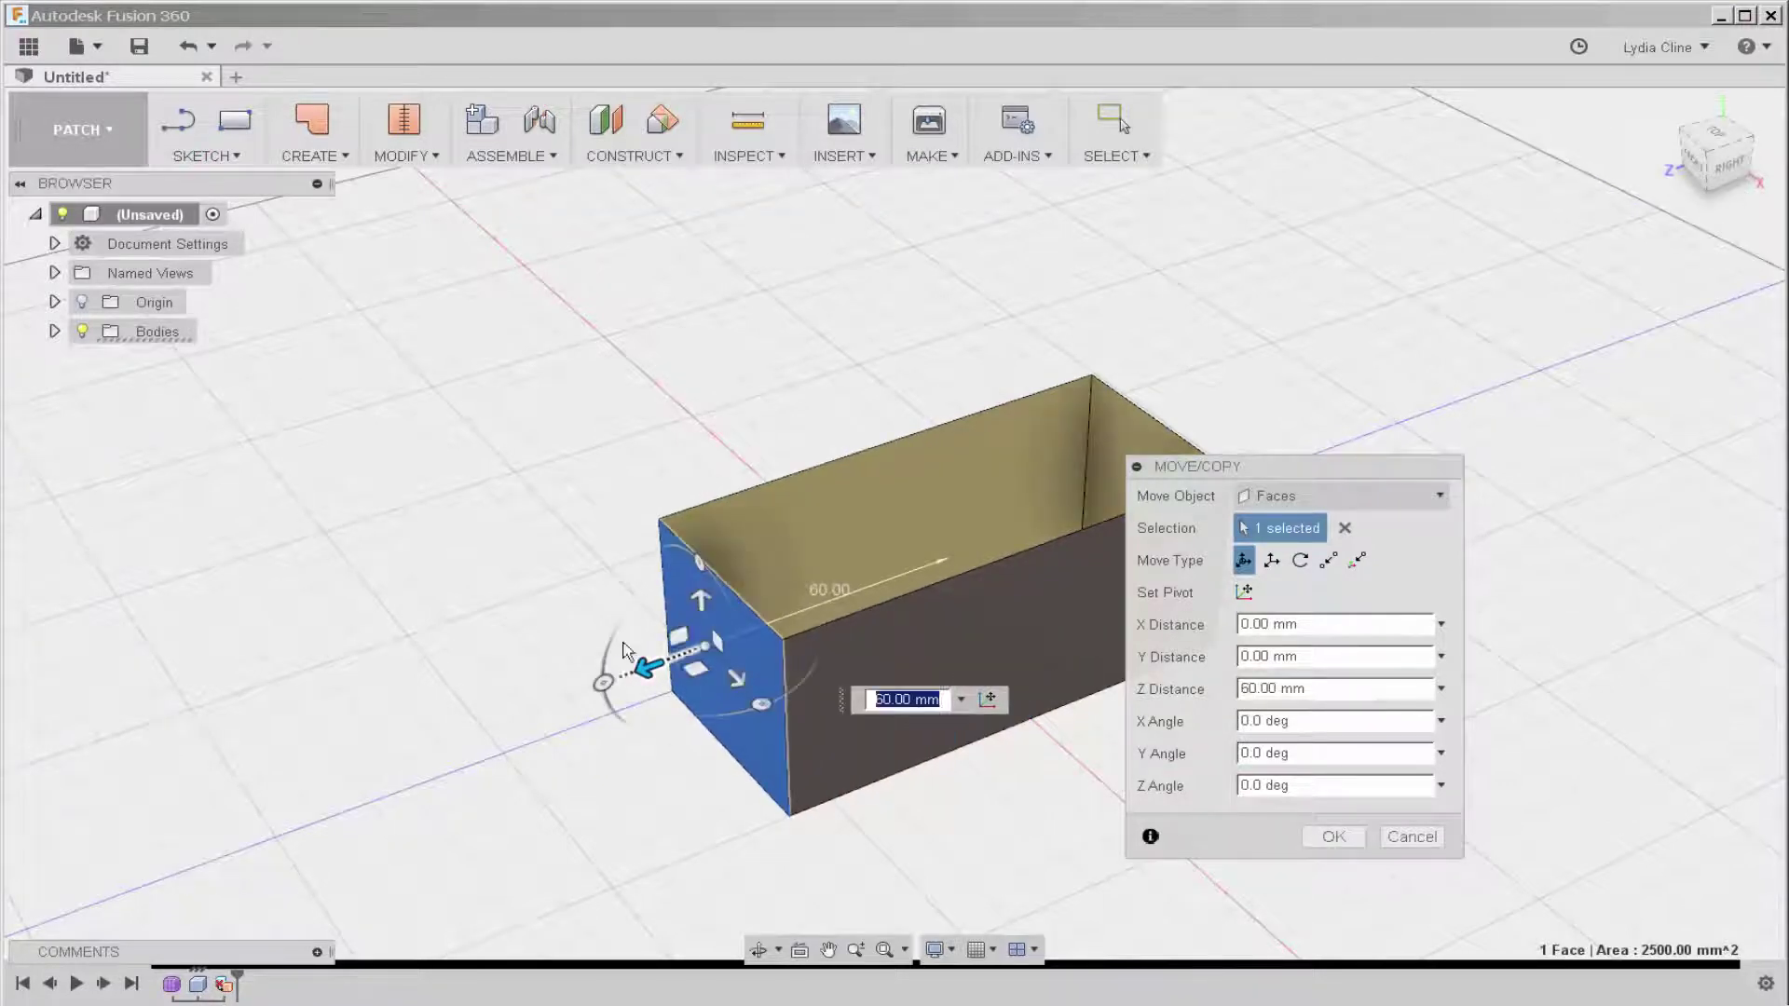
{"action": "left_click_drag", "start_coordinate": [1338, 466], "coordinate": [1472, 402]}
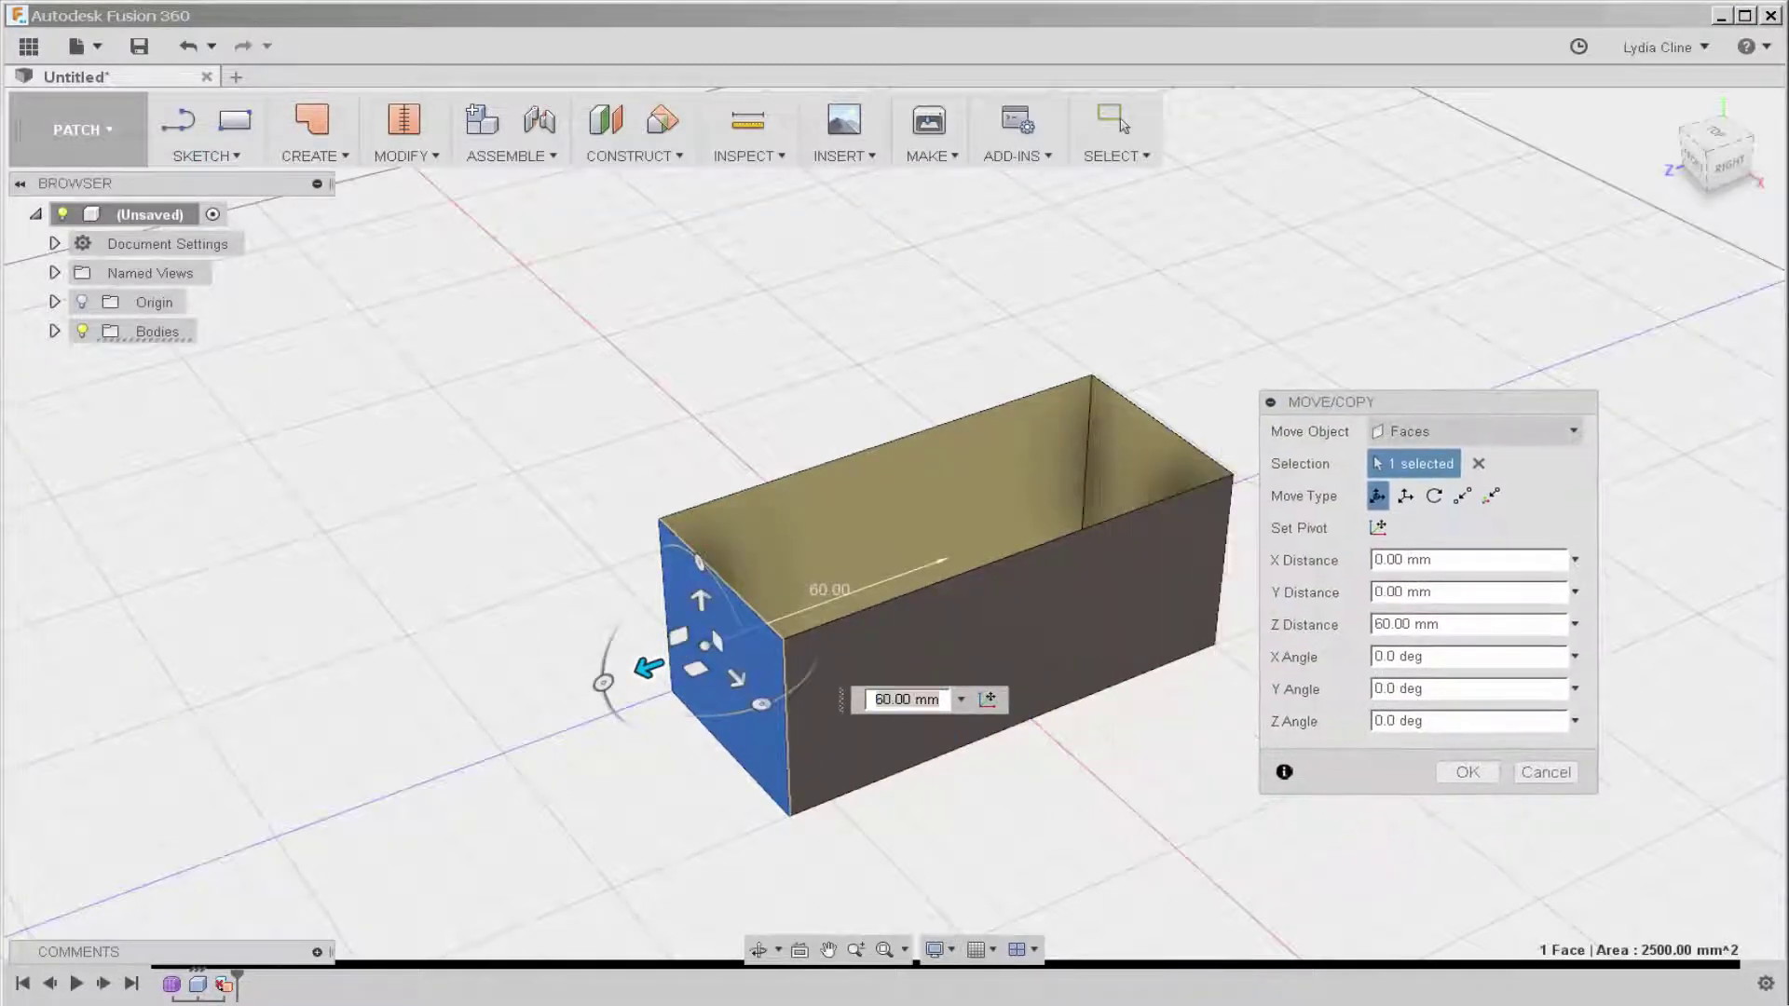
{"action": "left_click", "coordinate": [1462, 772]}
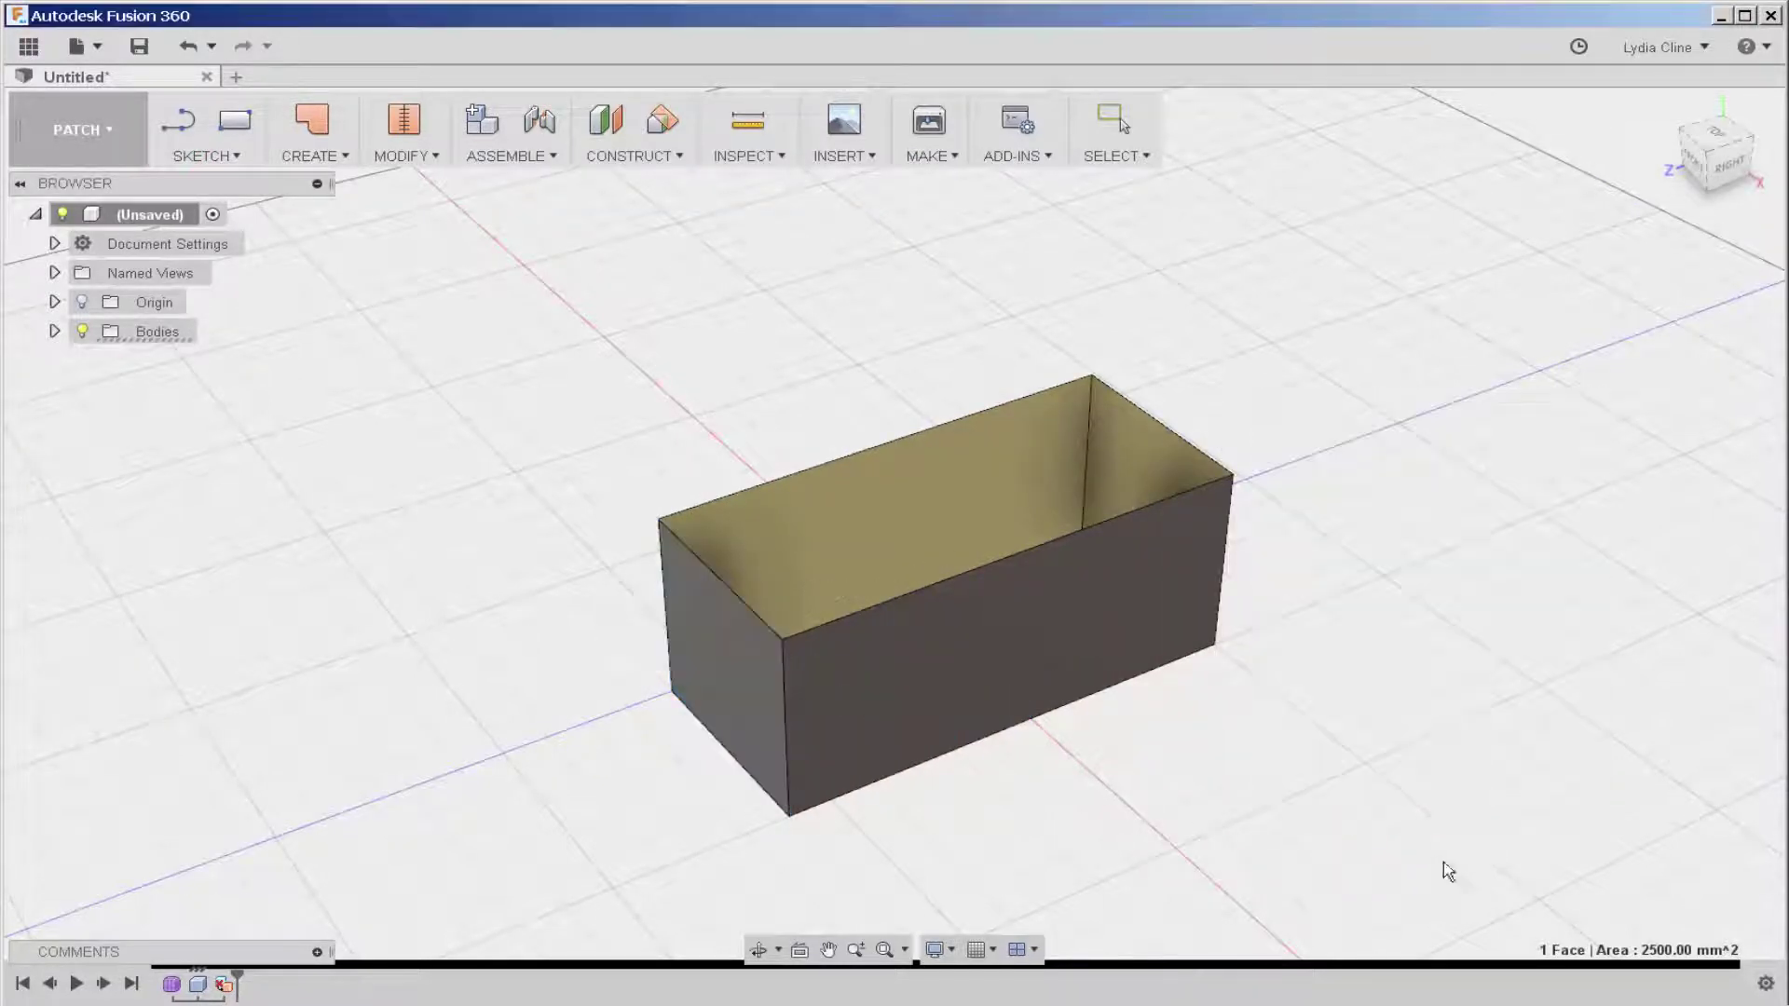
{"action": "left_click", "coordinate": [192, 46]}
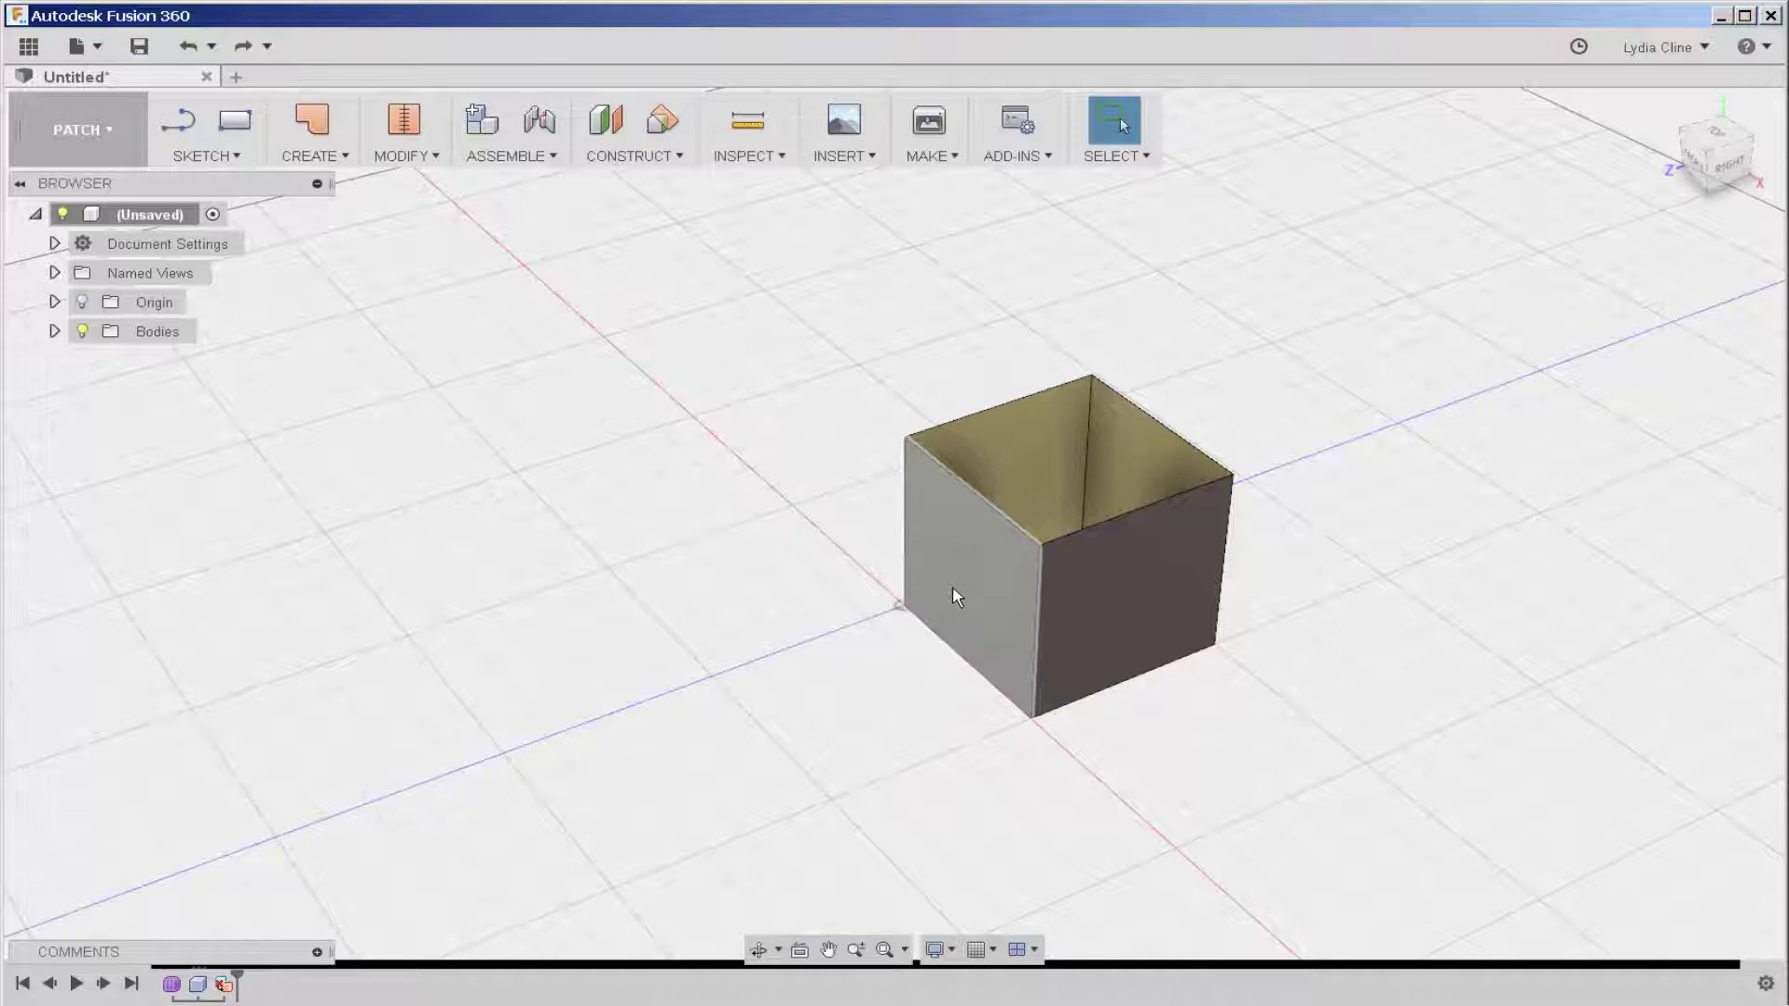
- Unstitch the open-top box surface into separate wall and floor faces
{"action": "left_click", "coordinate": [434, 156]}
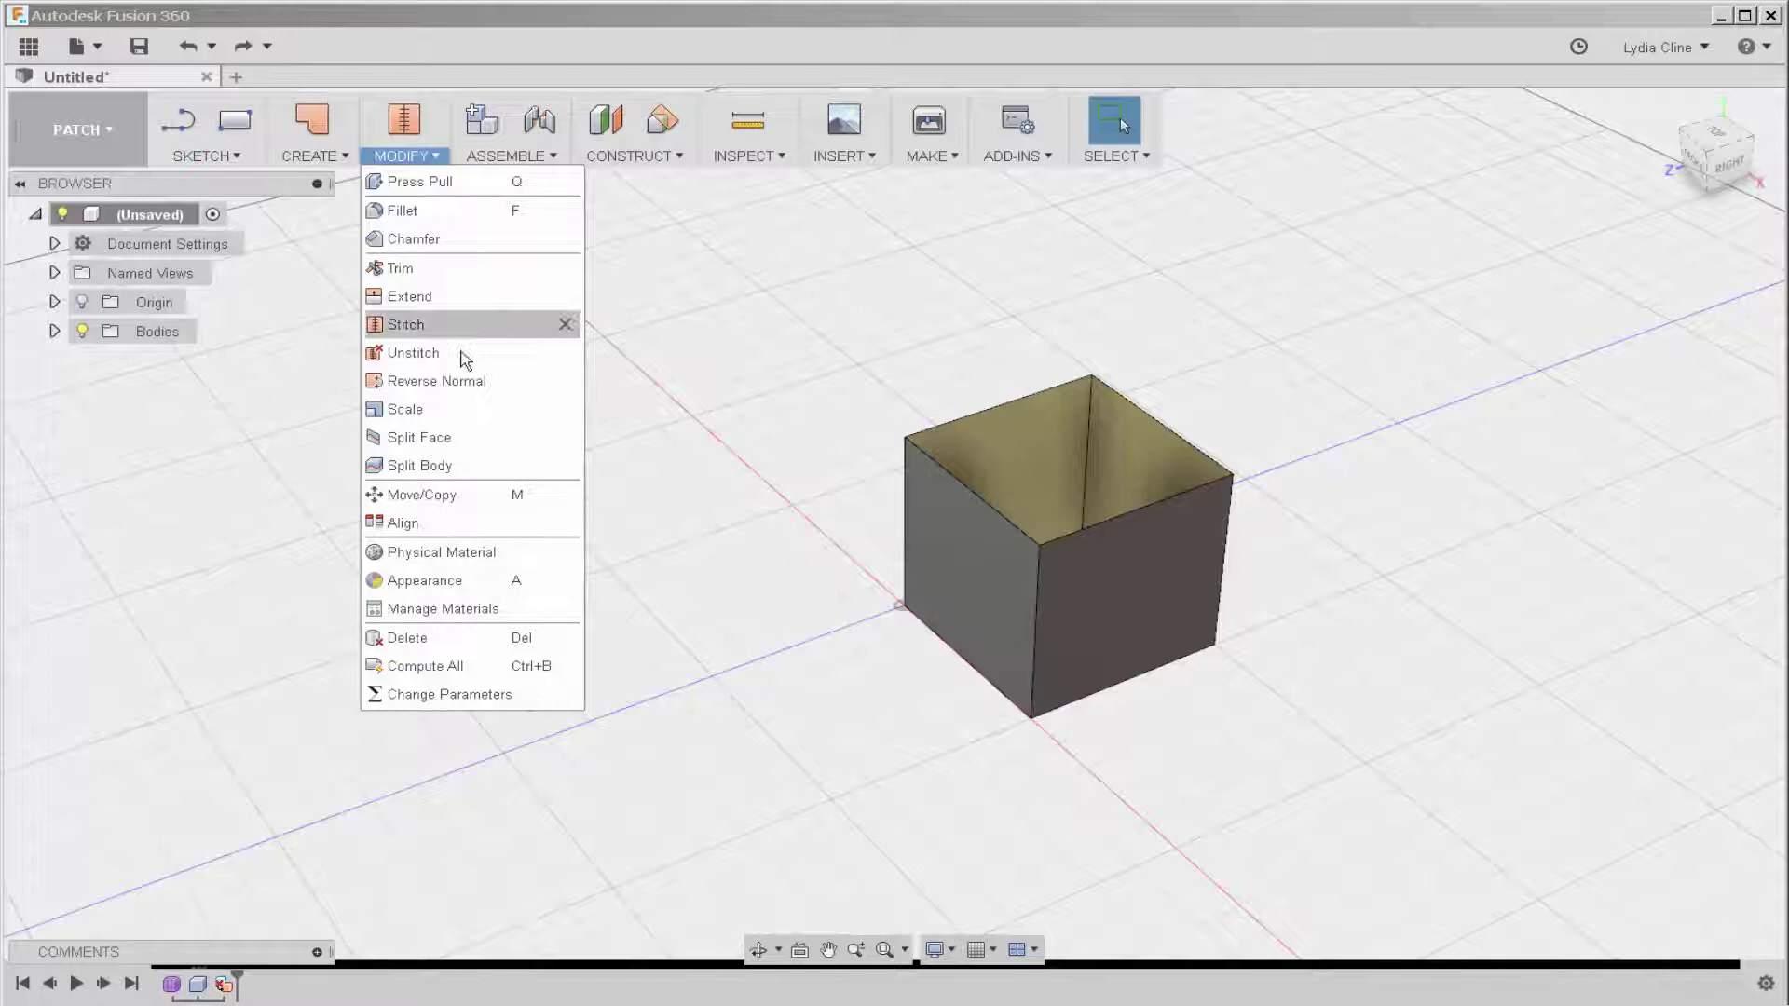
{"action": "left_click", "coordinate": [456, 354]}
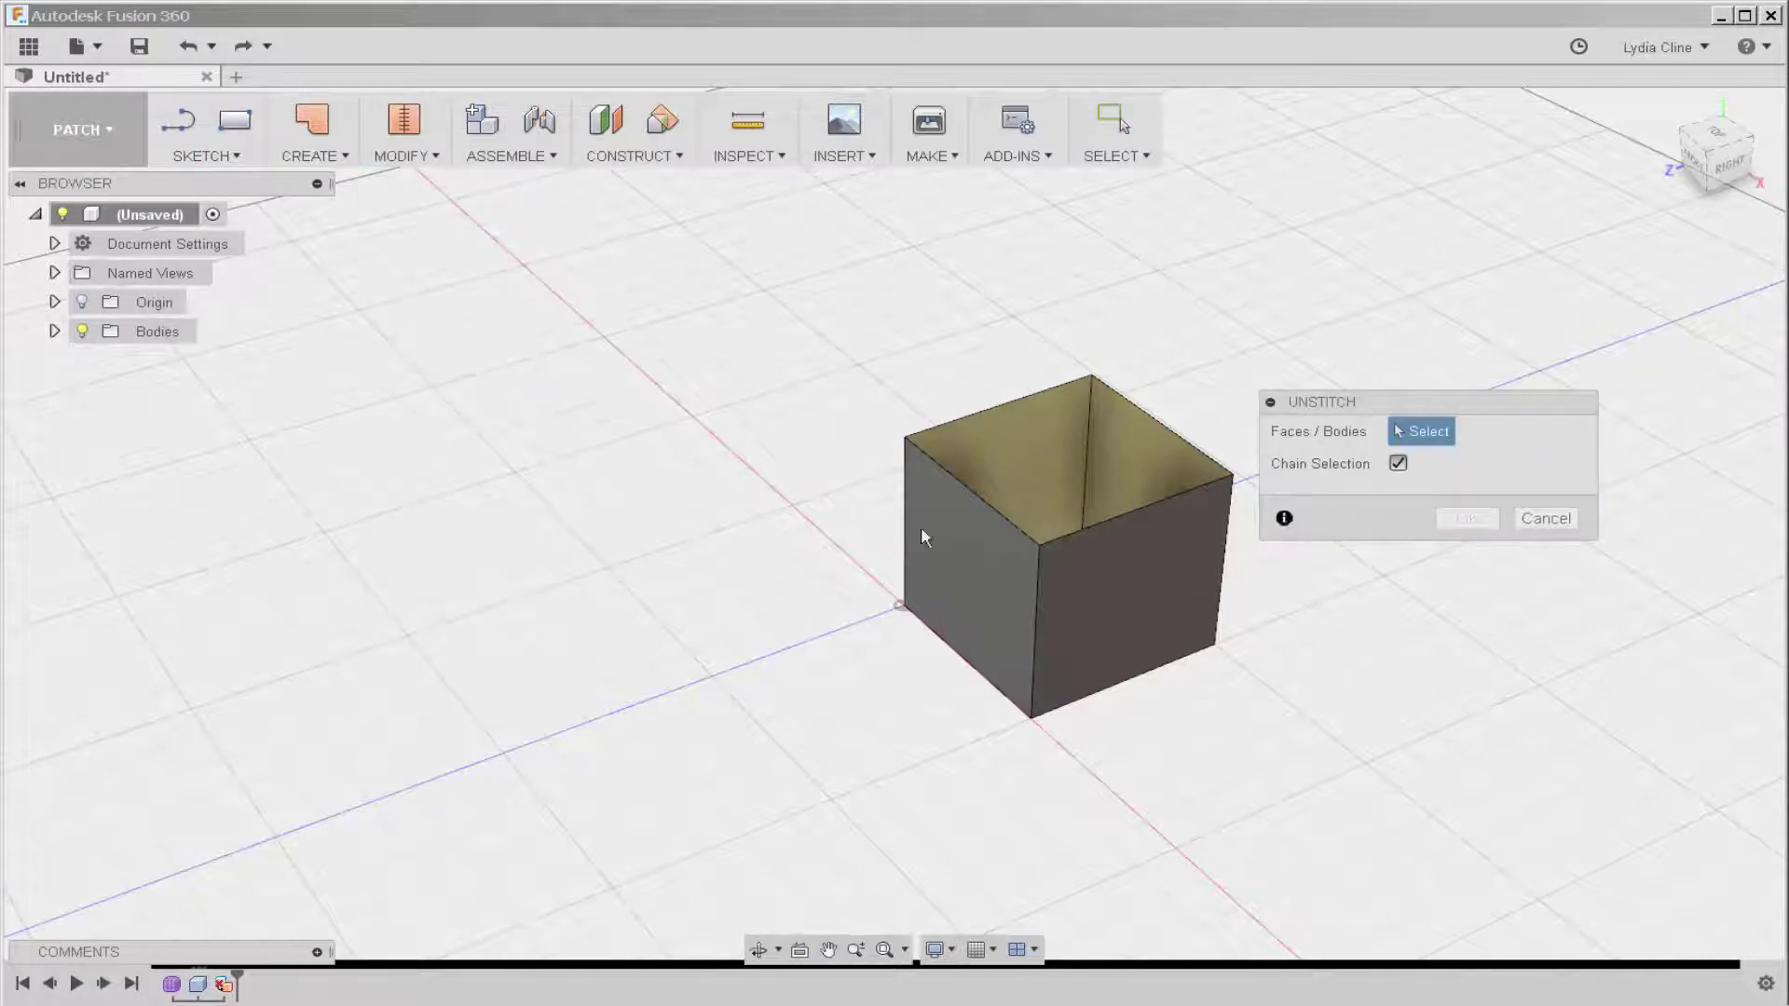
{"action": "left_click", "coordinate": [998, 570]}
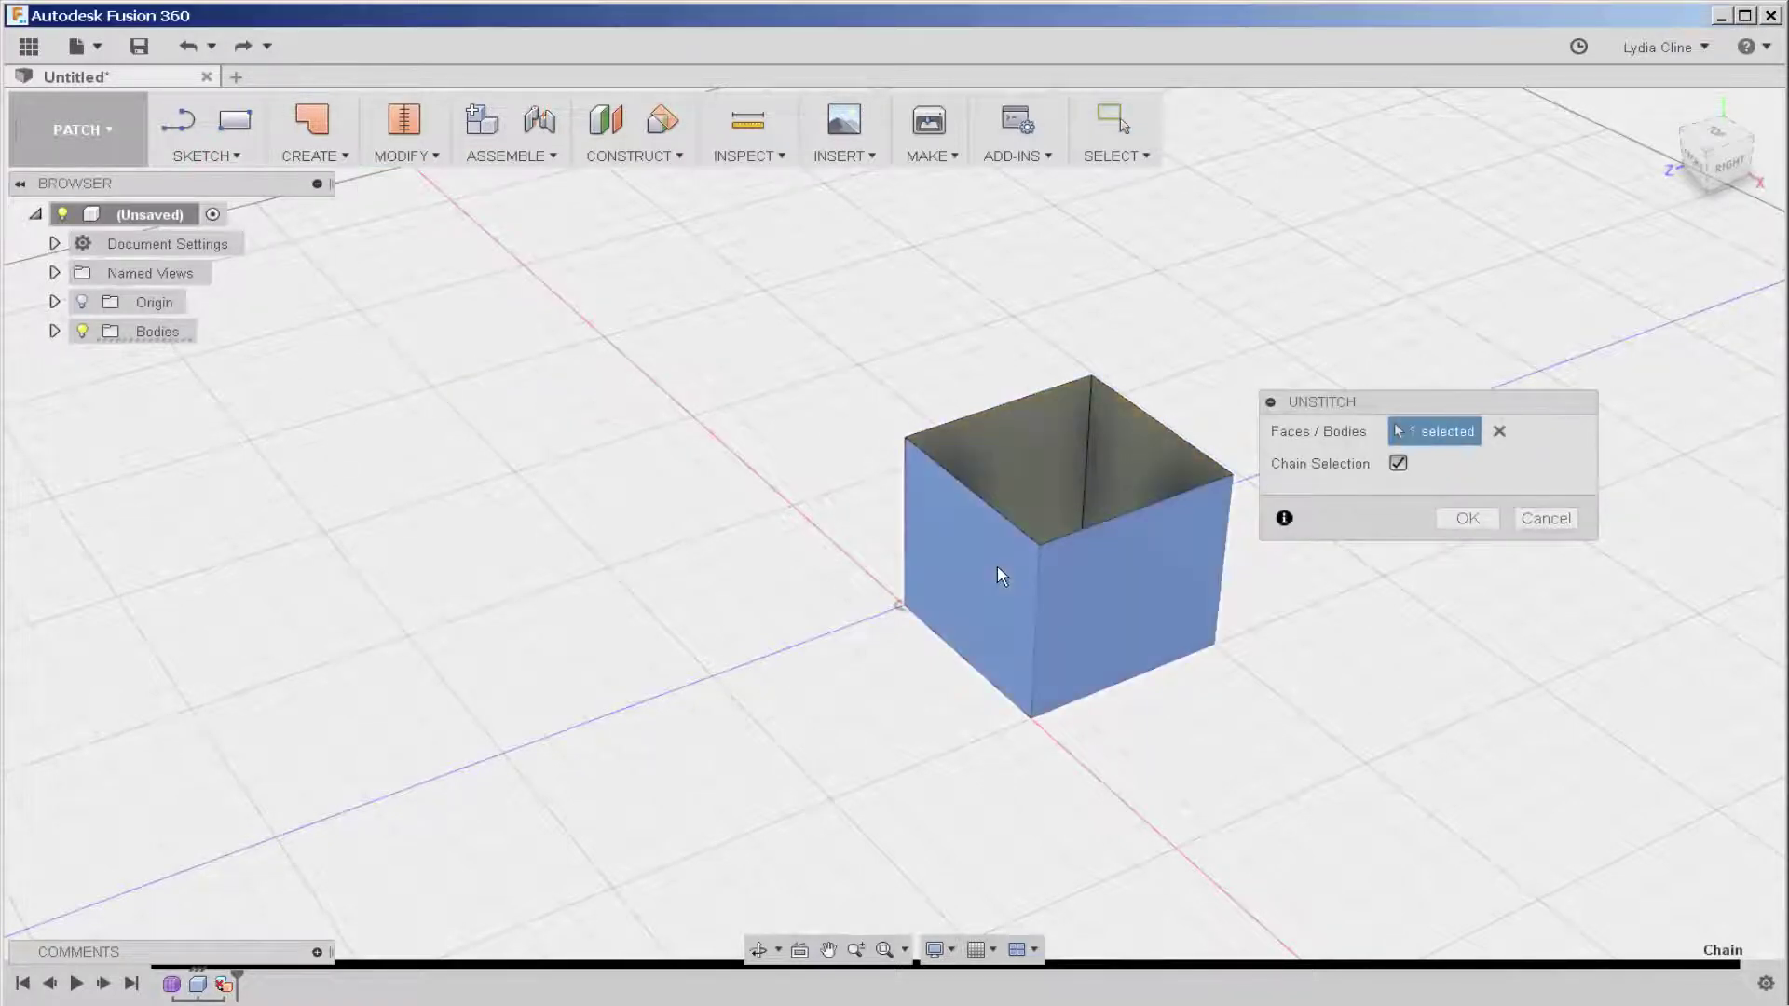
{"action": "left_click", "coordinate": [1477, 520]}
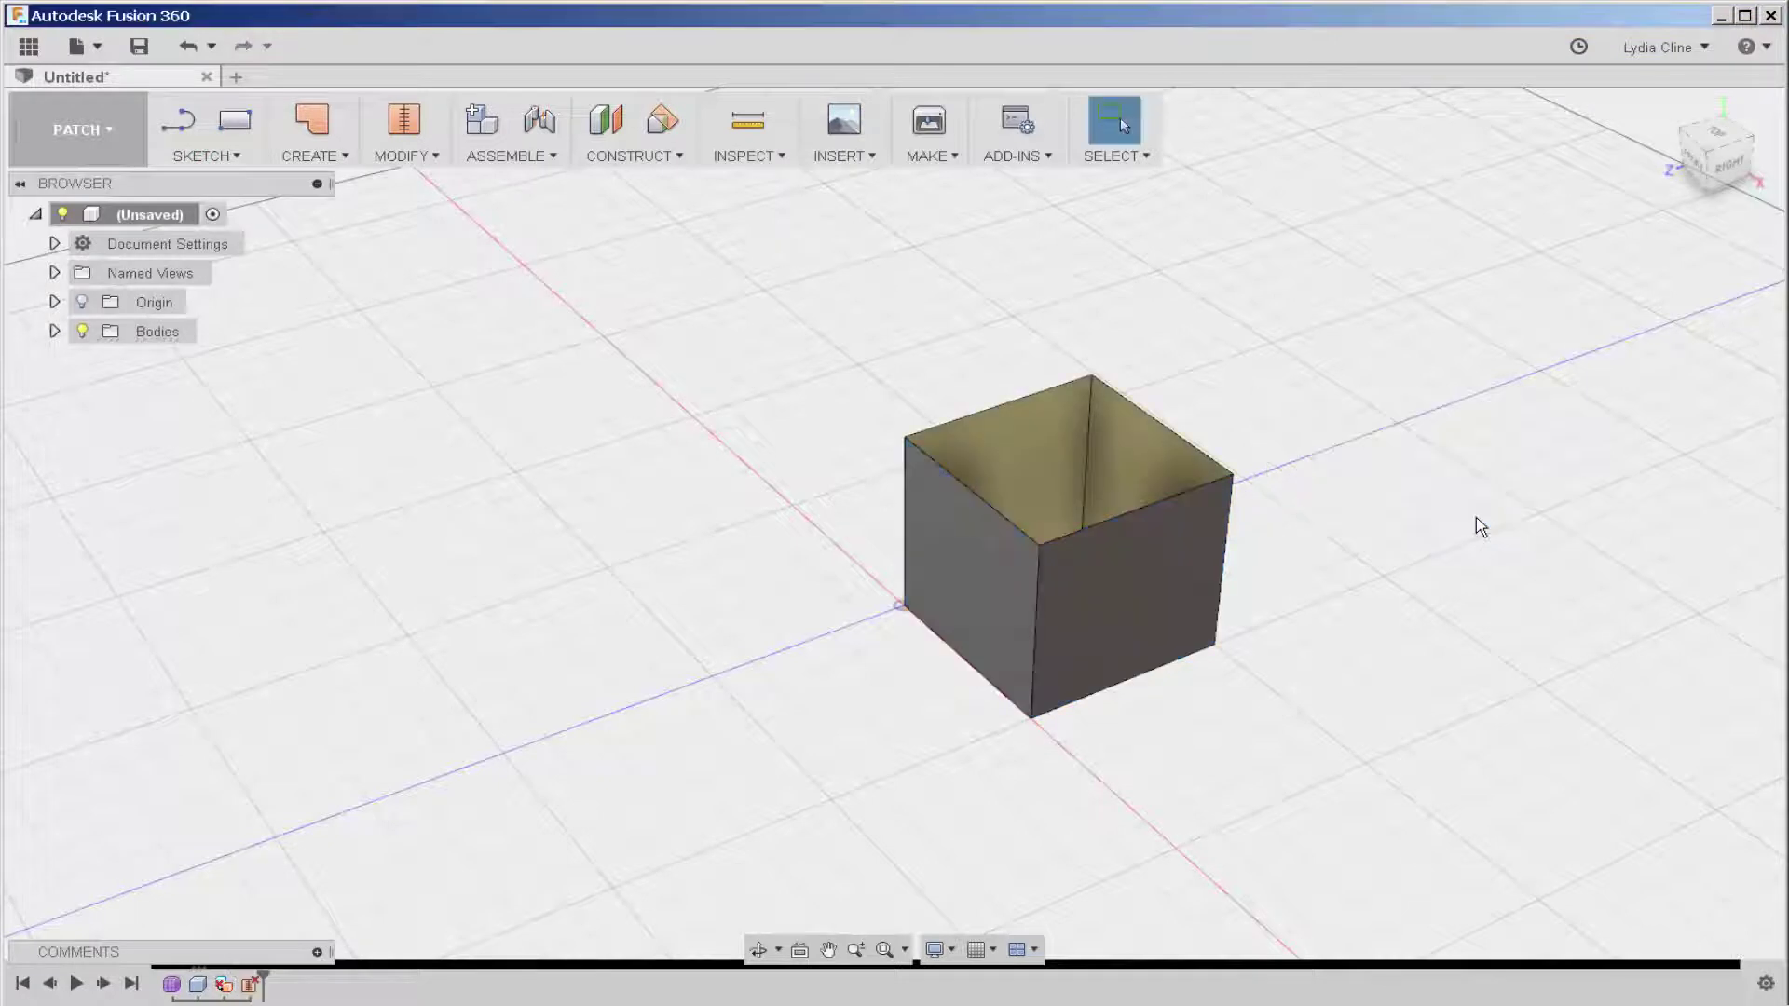
- Move the left front wall face 50 mm away from the box
{"action": "right_click", "coordinate": [948, 570]}
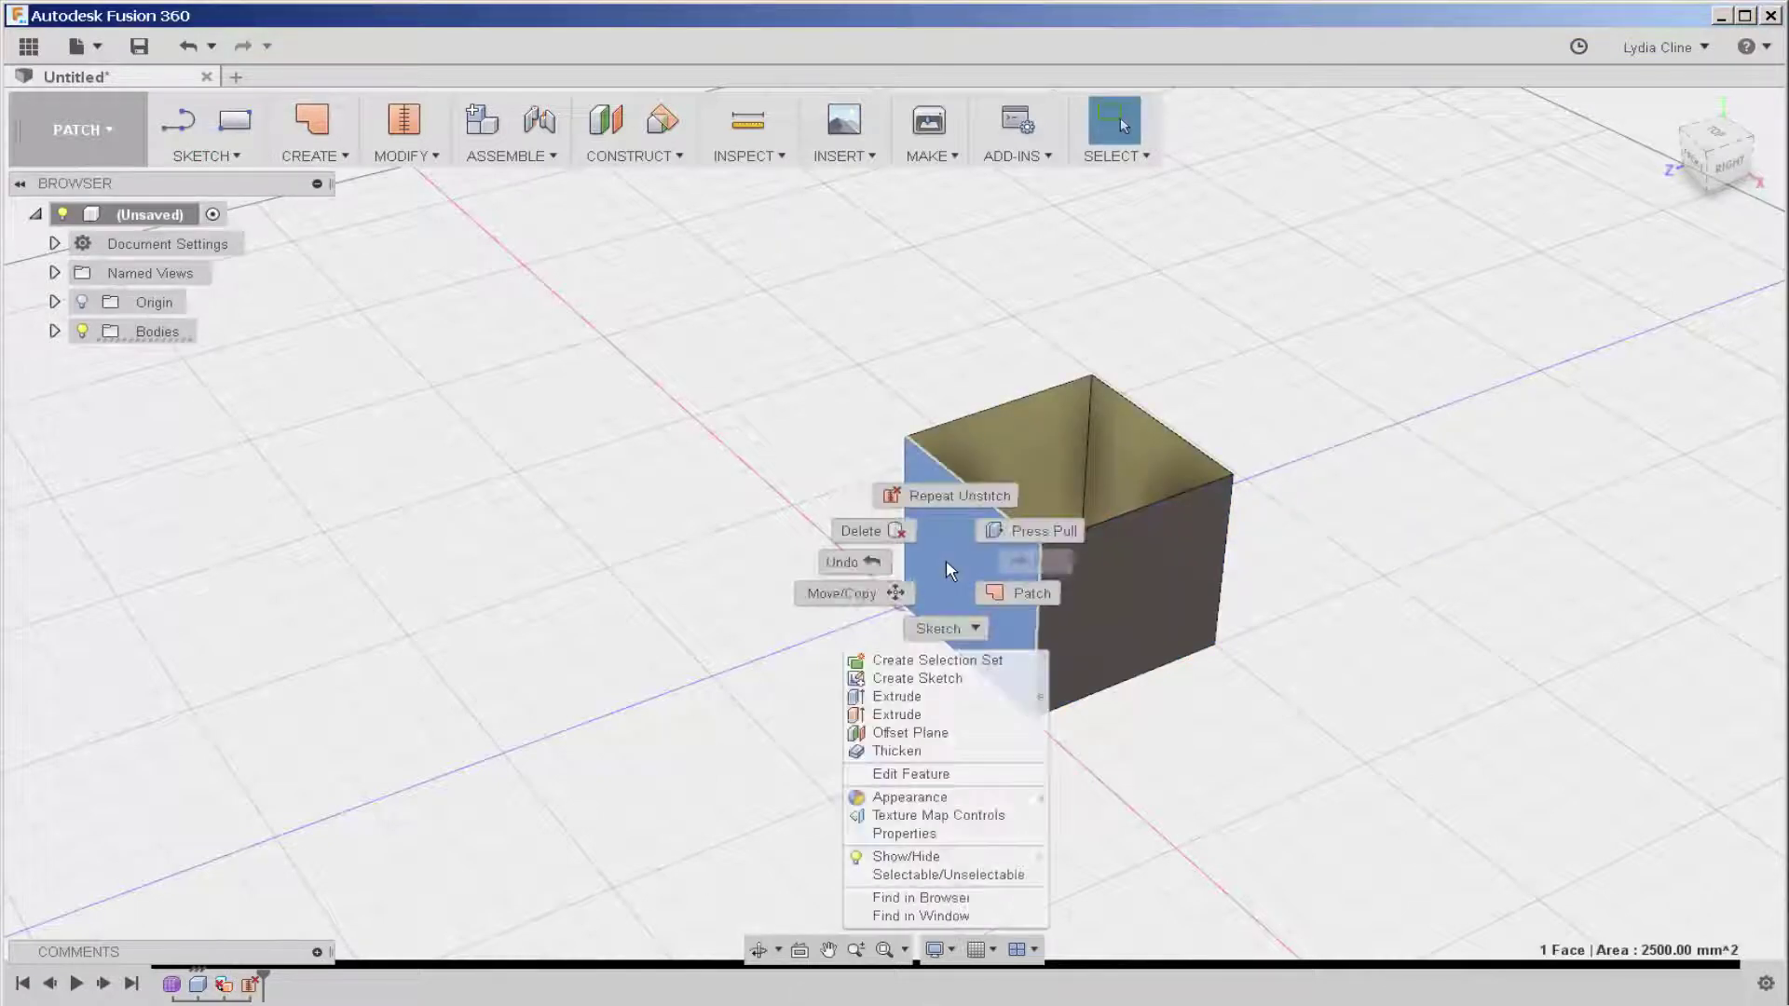
{"action": "left_click", "coordinate": [852, 601]}
{"action": "left_click_drag", "start_coordinate": [888, 586], "coordinate": [688, 655]}
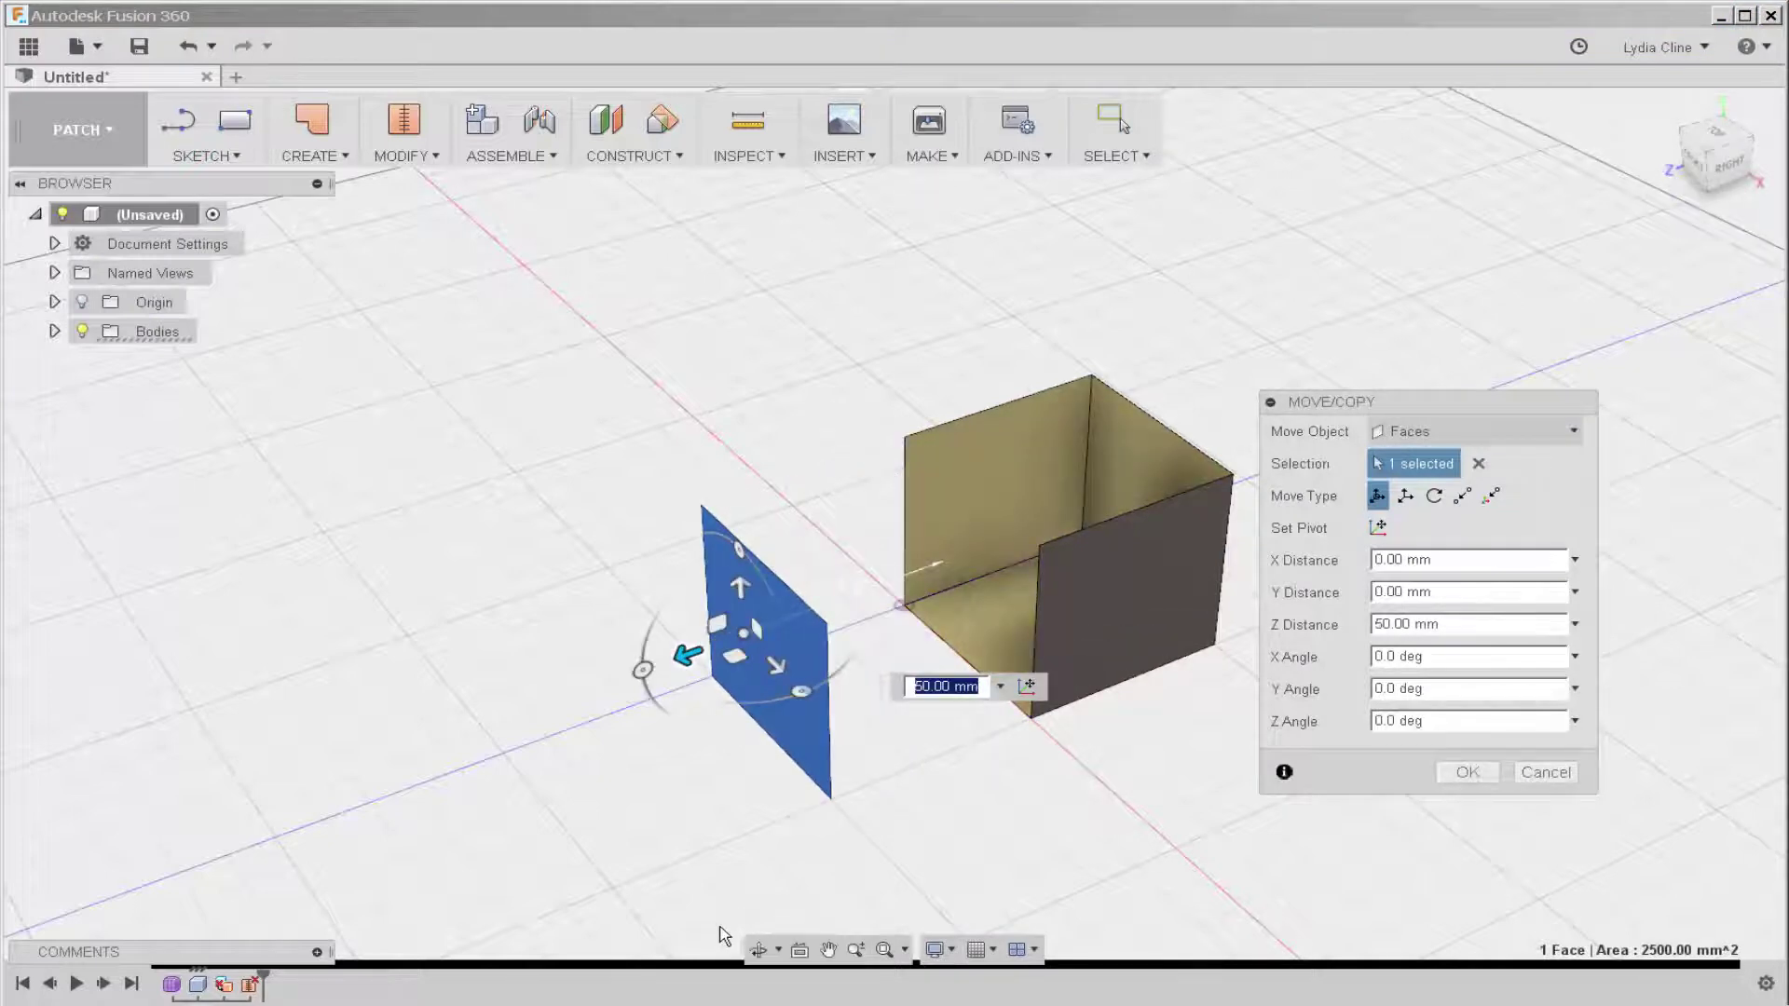
{"action": "left_click", "coordinate": [1461, 779]}
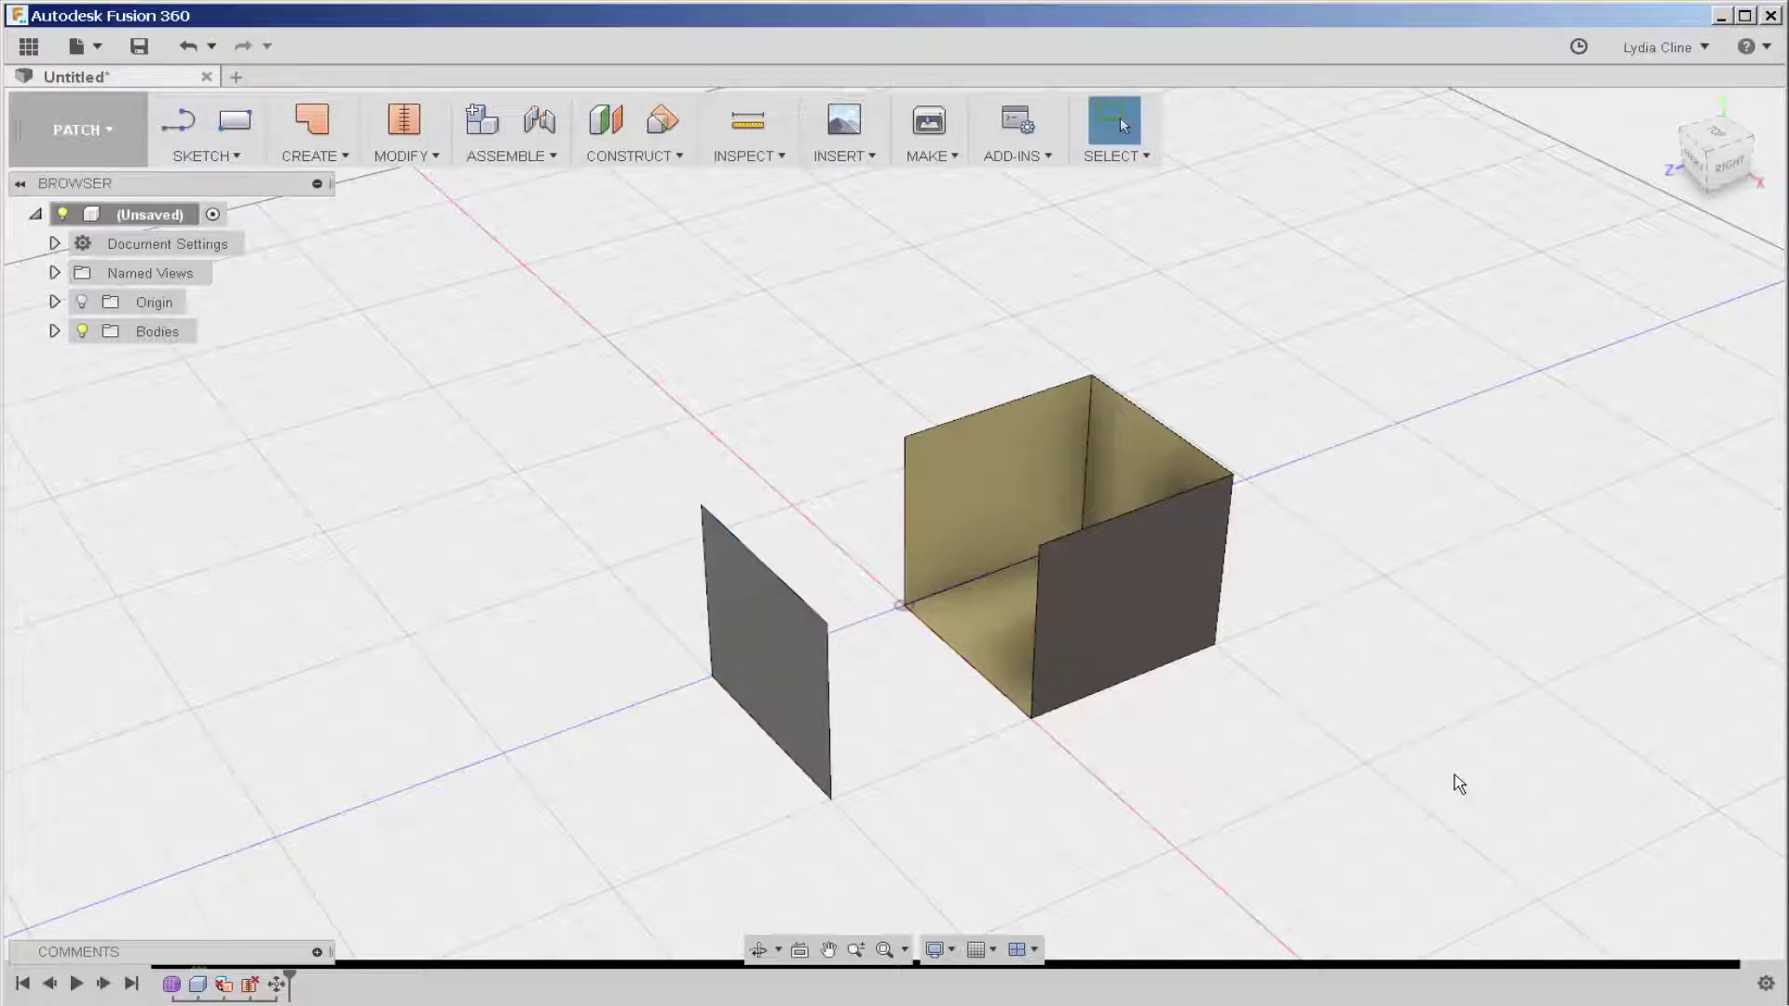
- Try moving the right front wall 30 mm outward, then cancel and keep it in place
{"action": "left_click", "coordinate": [1115, 608]}
{"action": "right_click", "coordinate": [1115, 608]}
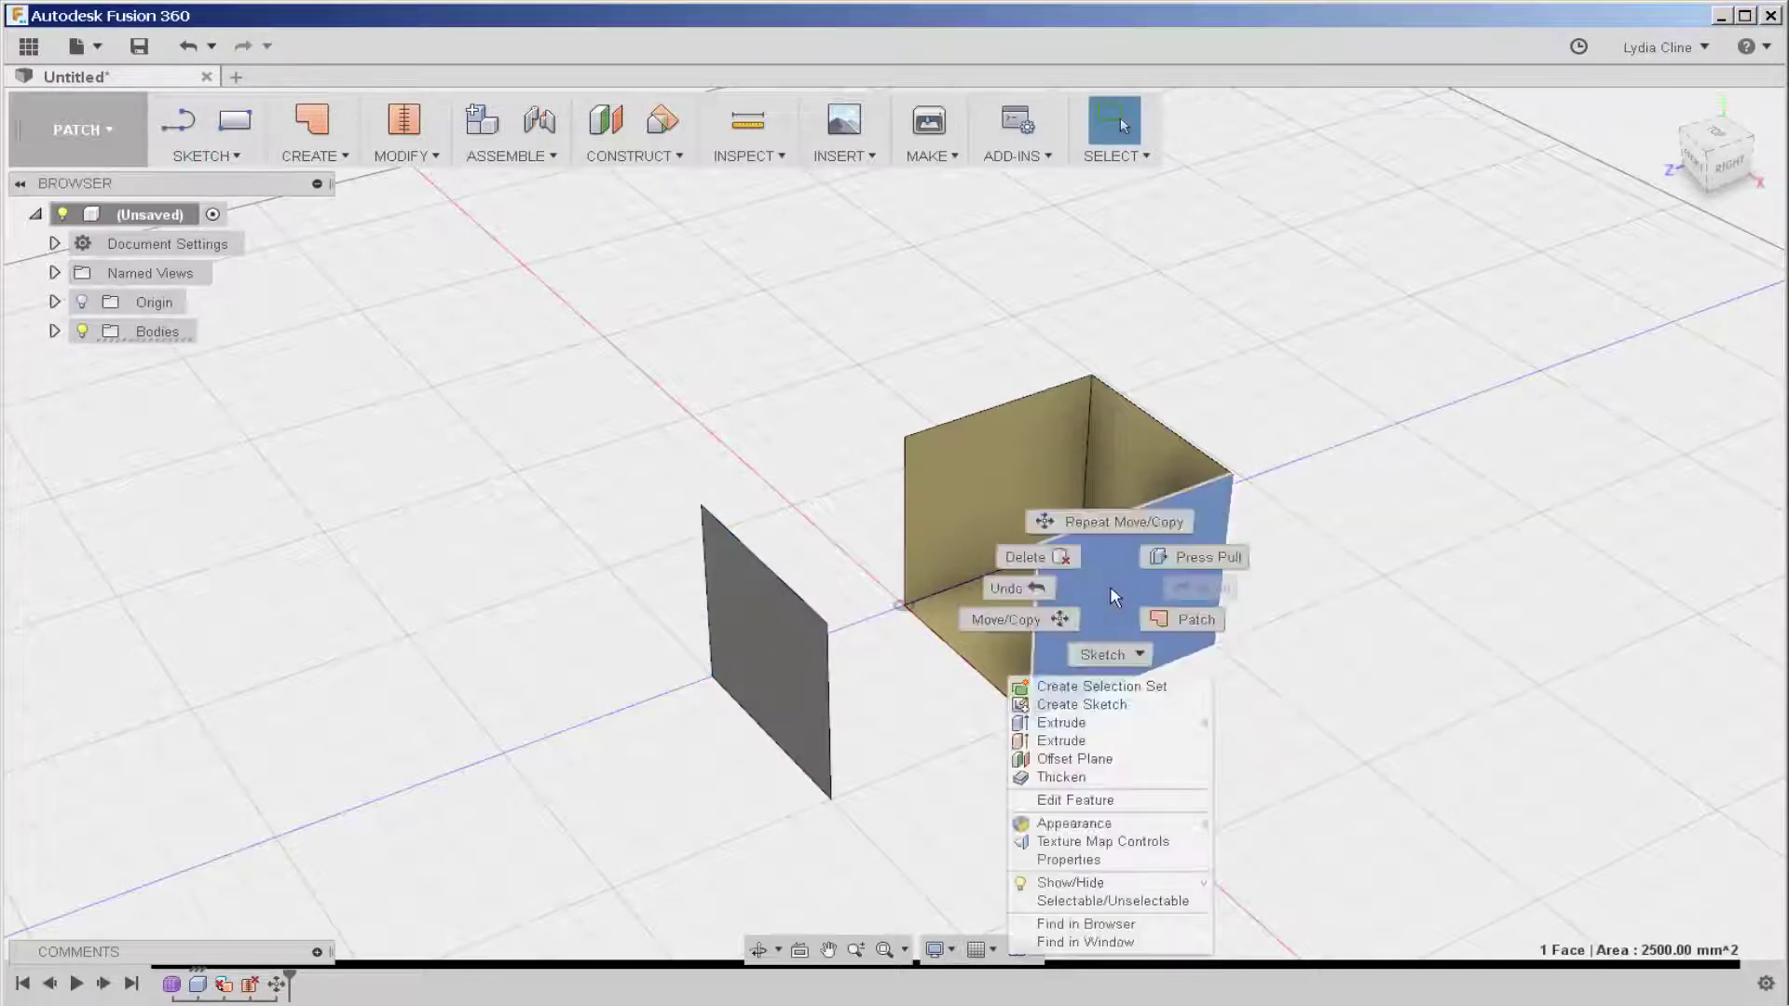
{"action": "left_click", "coordinate": [1002, 625]}
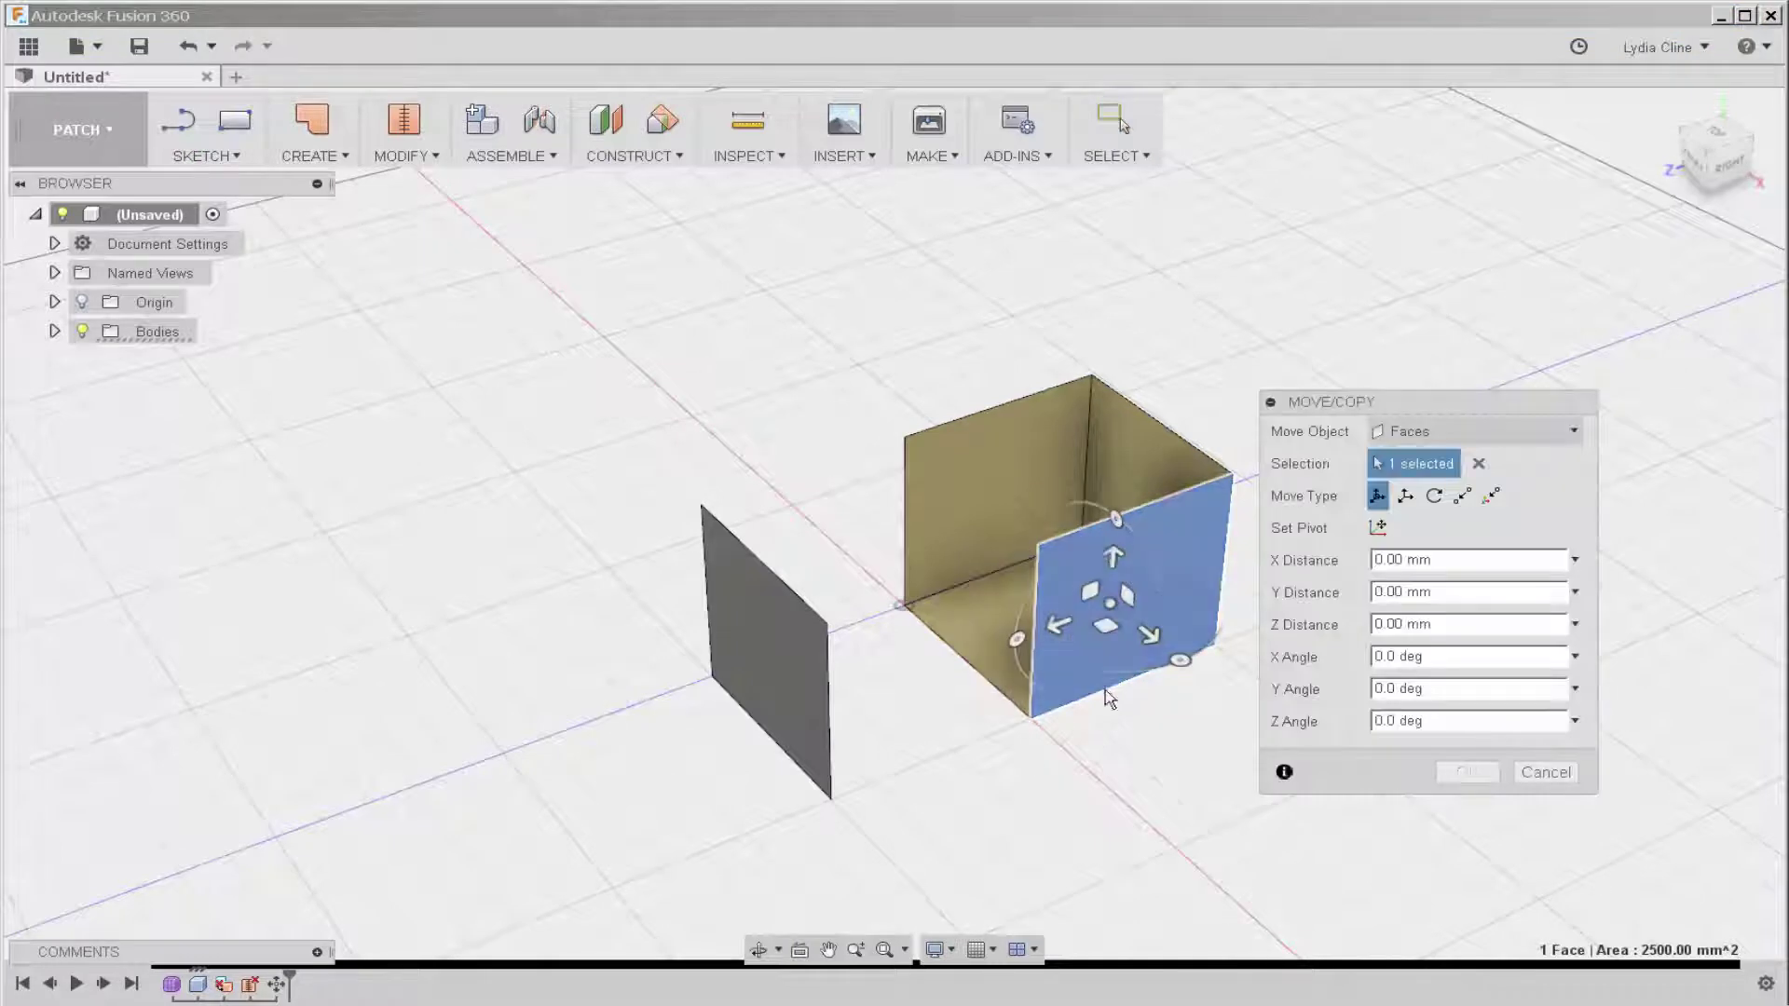
{"action": "left_click_drag", "start_coordinate": [1149, 634], "coordinate": [1240, 708]}
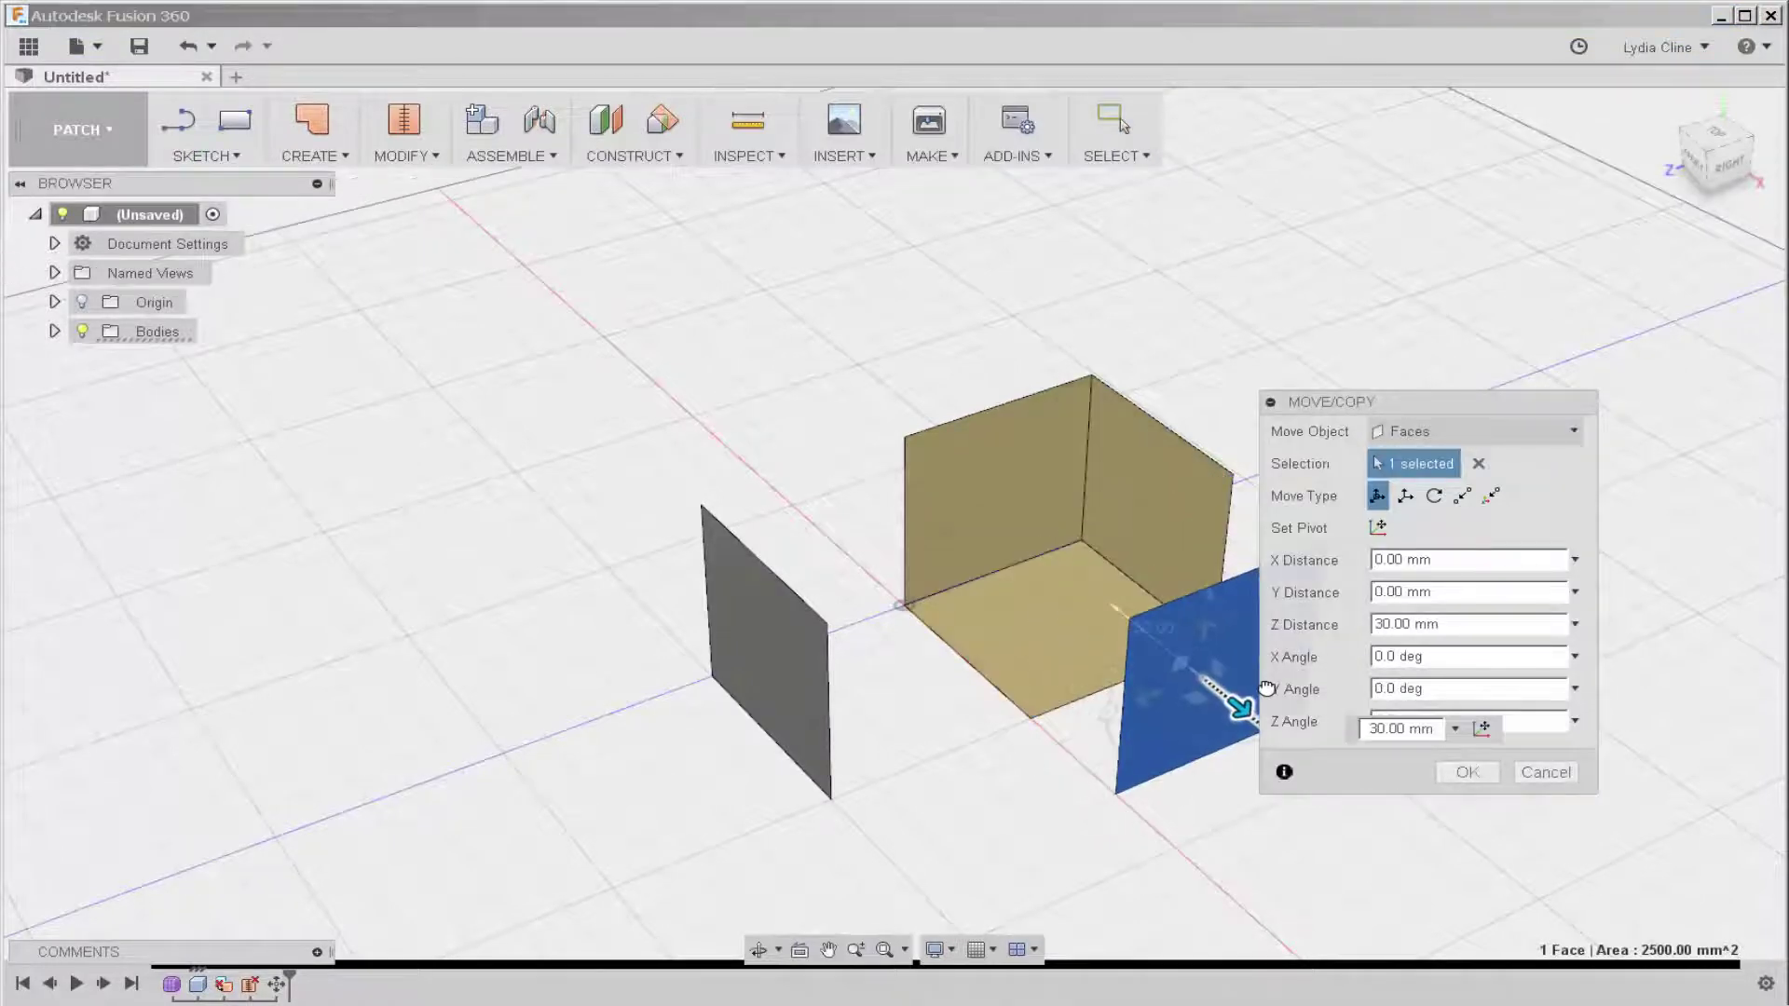
{"action": "left_click", "coordinate": [1540, 770]}
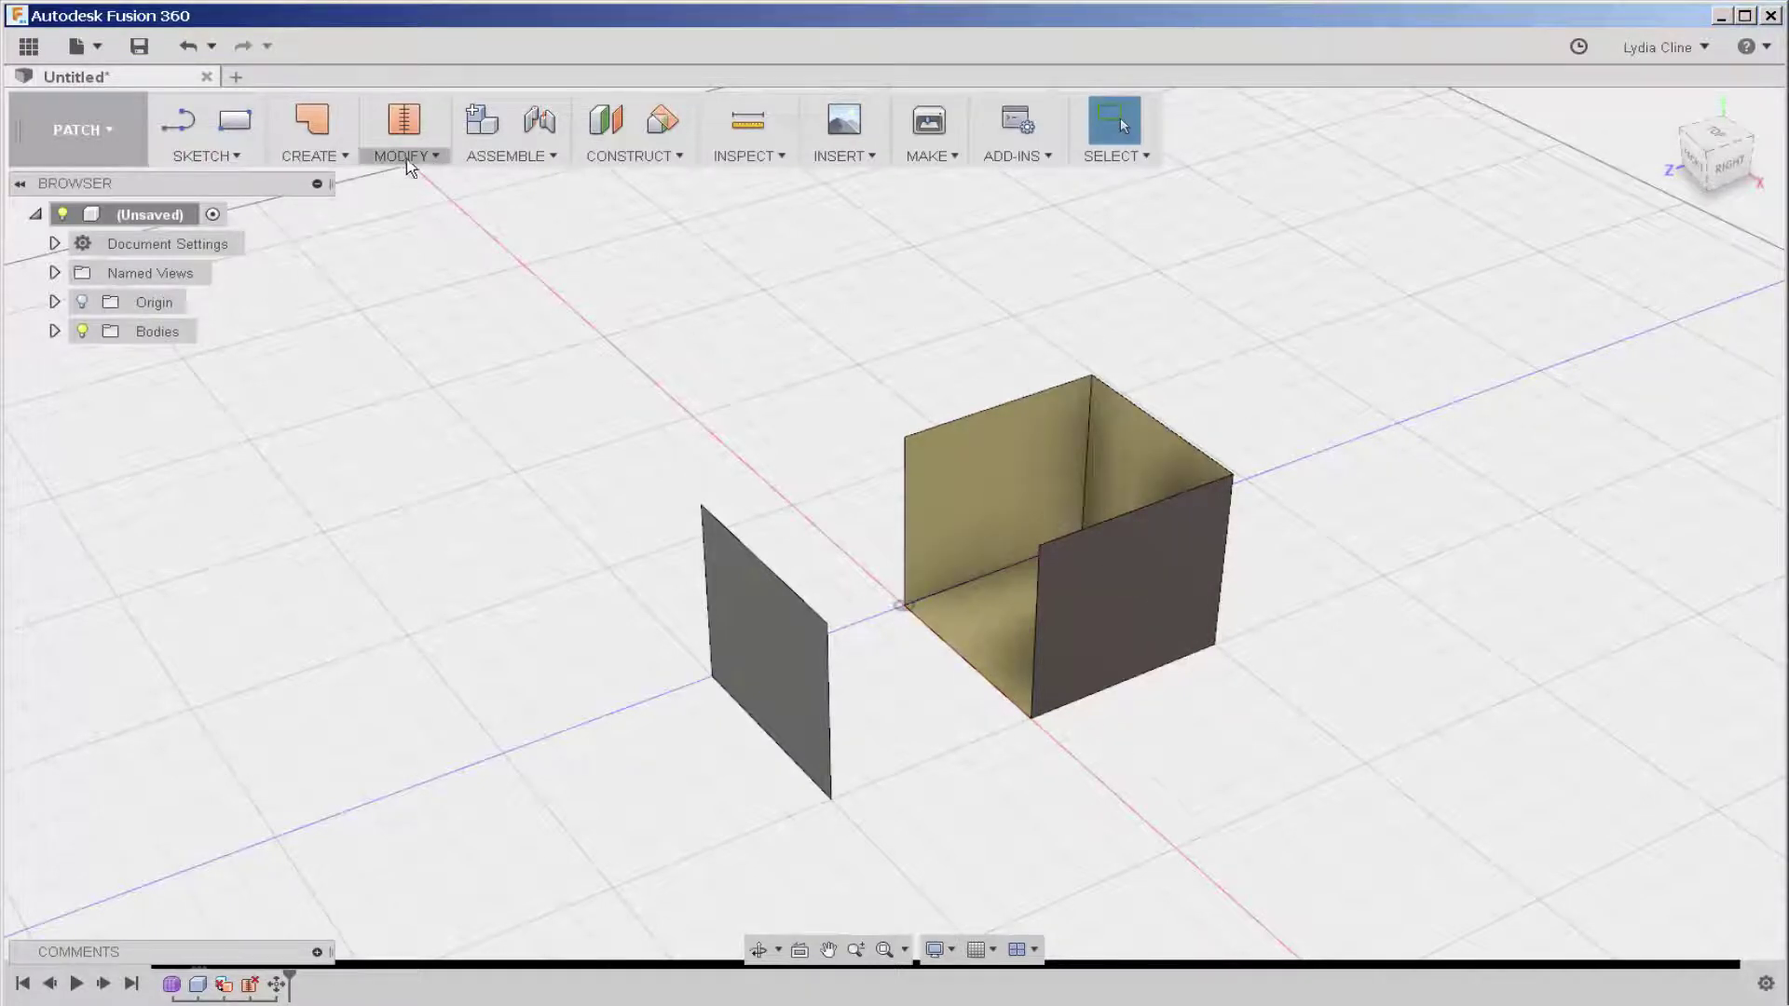
- Stitch the three remaining walls and floor into one surface and select the right front wall
{"action": "left_click", "coordinate": [431, 158]}
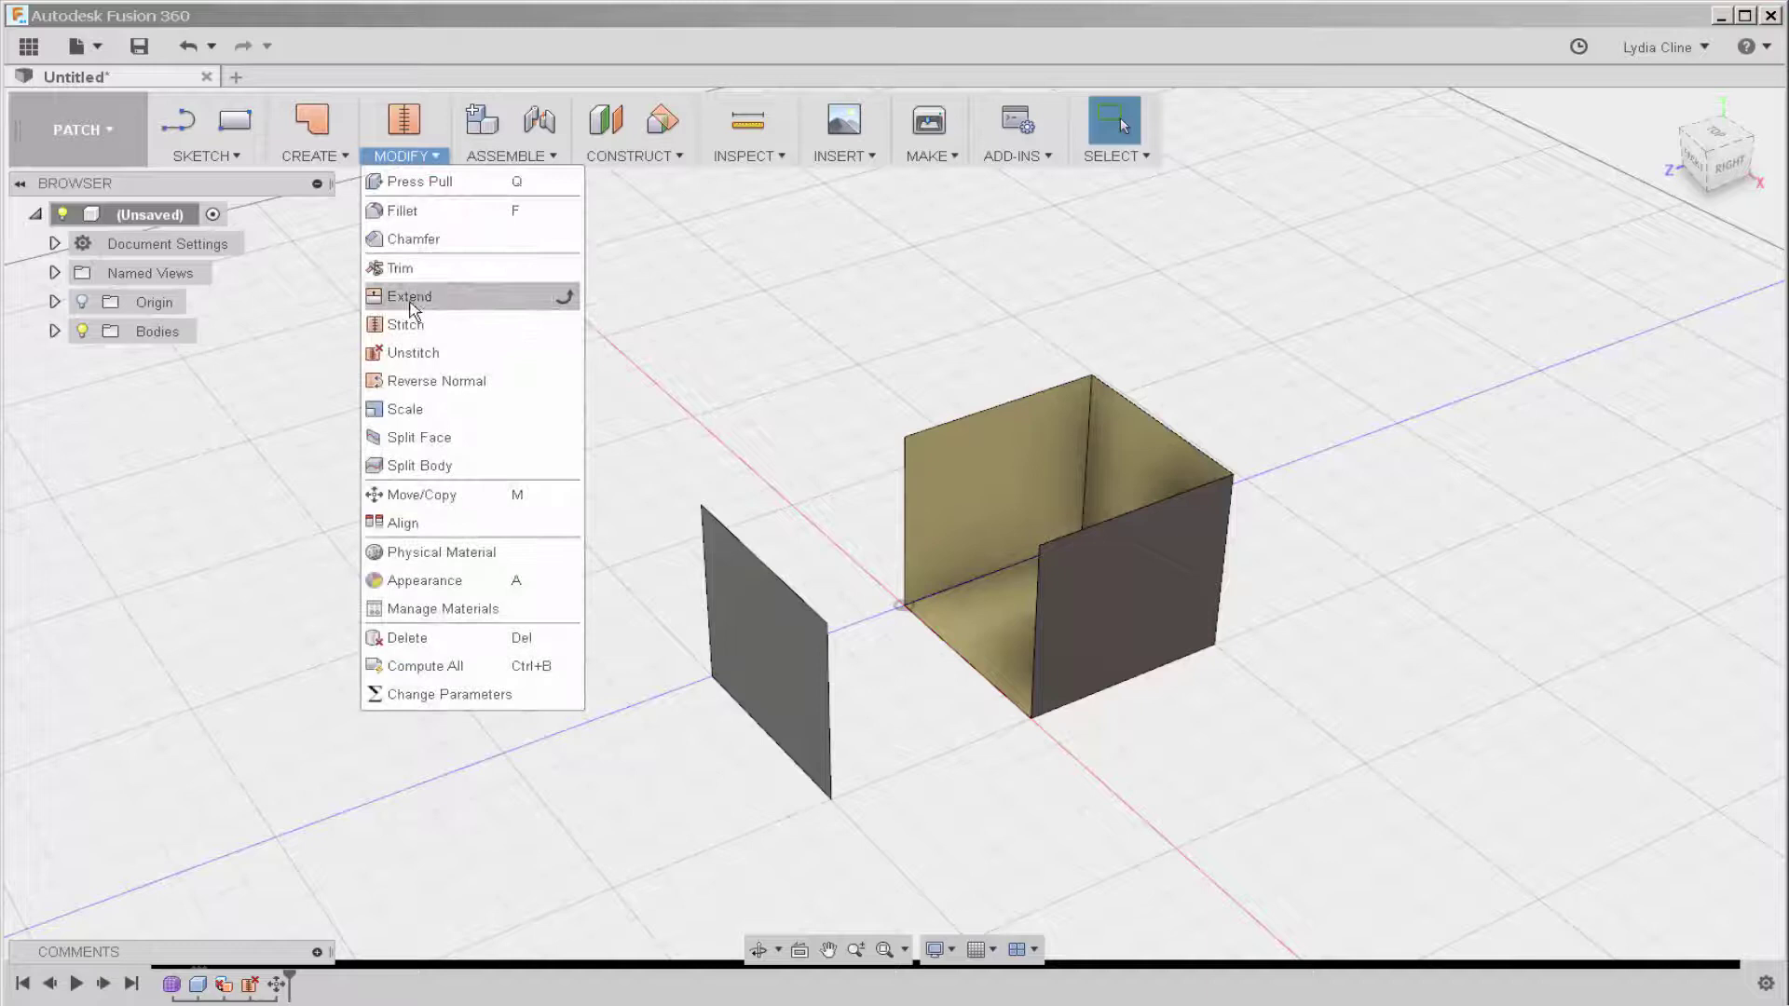
{"action": "left_click", "coordinate": [410, 325]}
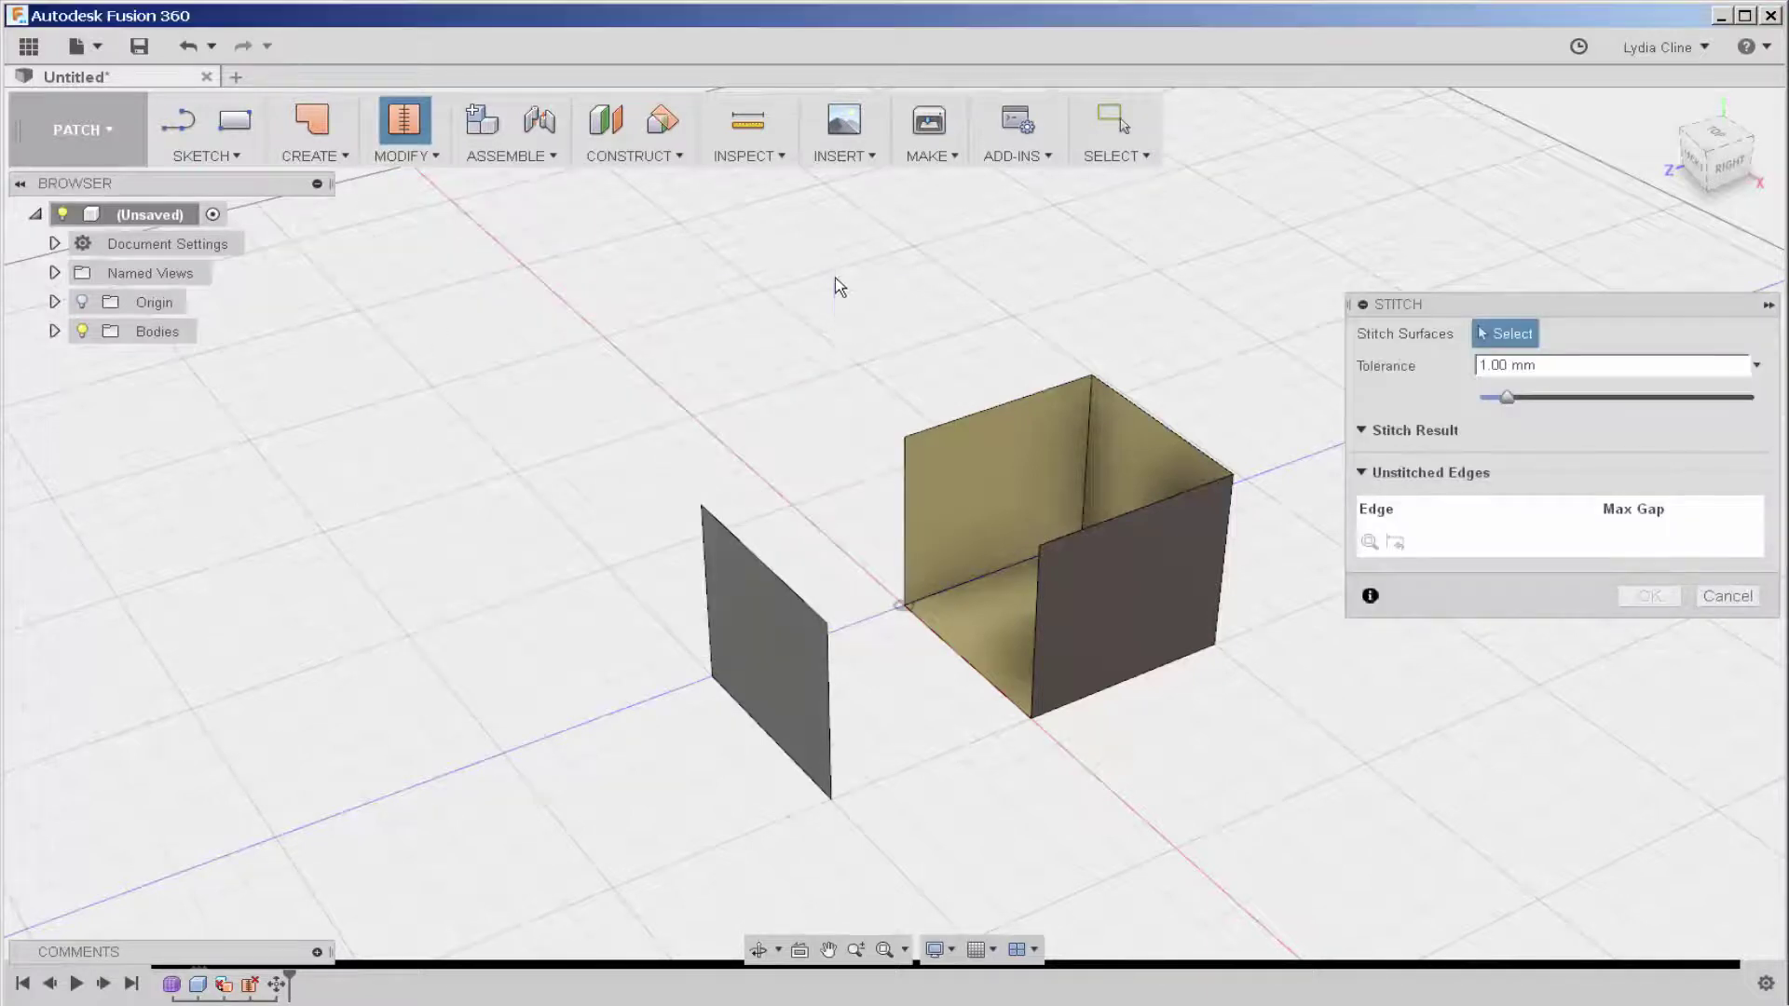
{"action": "left_click_drag", "start_coordinate": [835, 277], "coordinate": [1339, 760]}
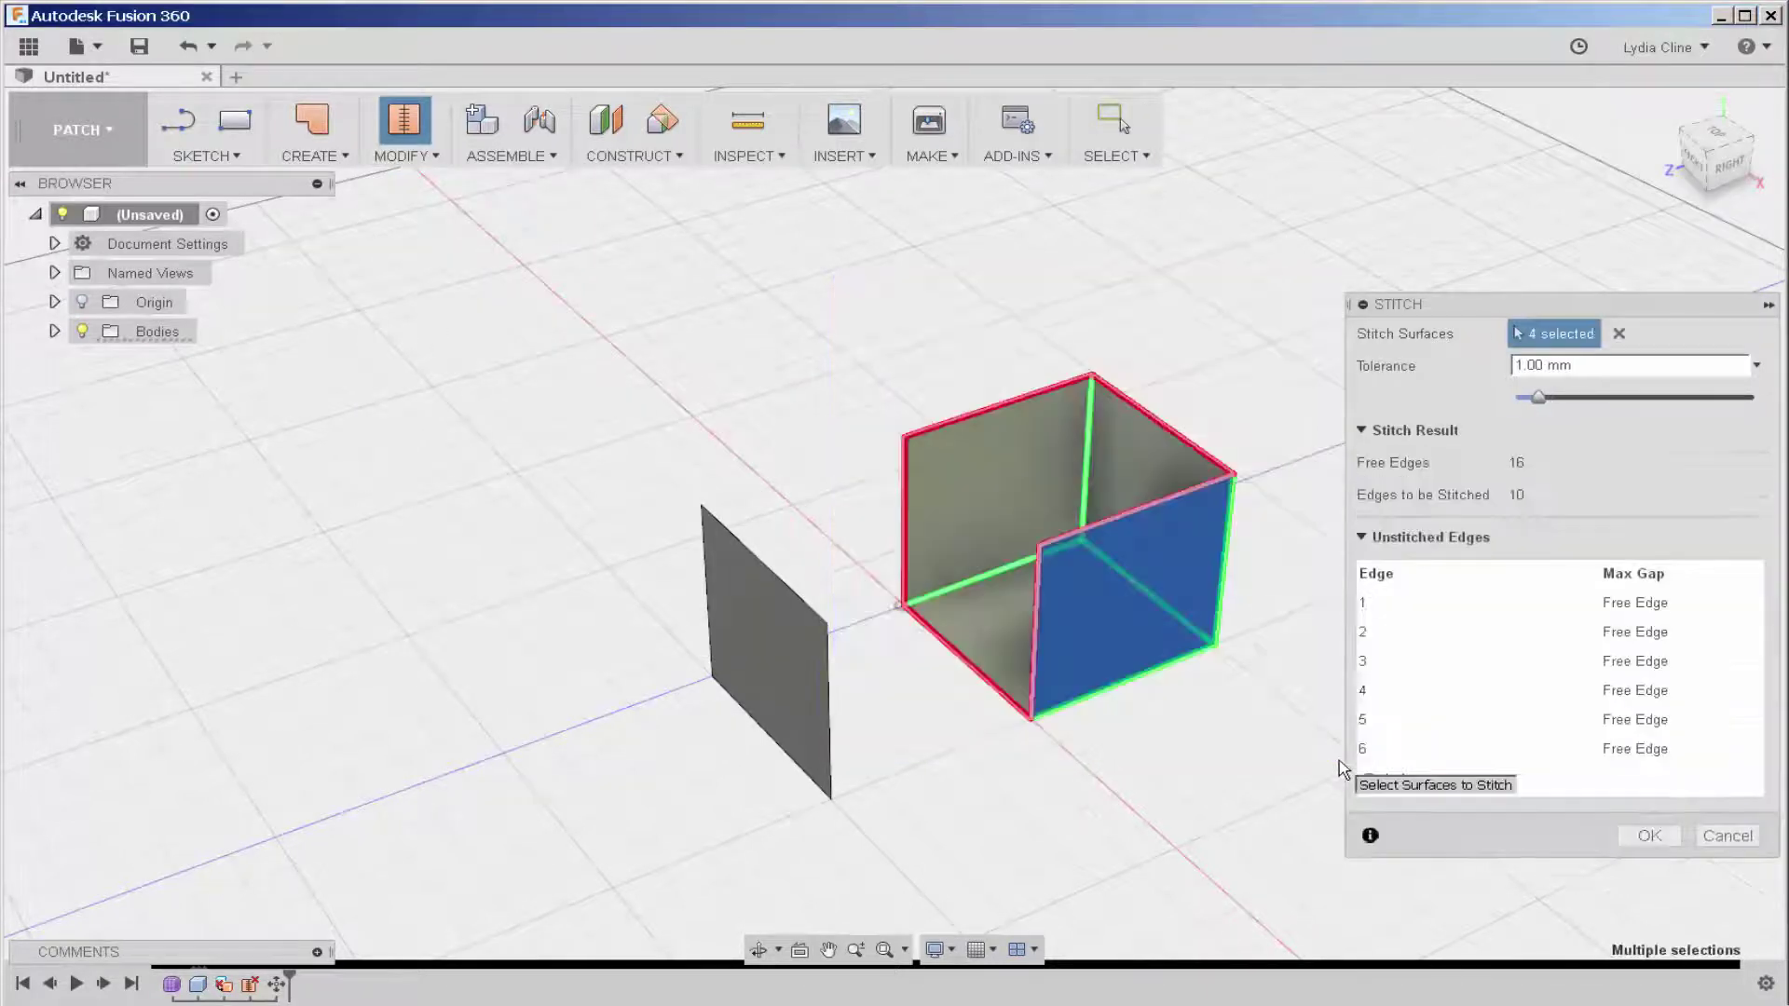
{"action": "left_click", "coordinate": [1646, 837]}
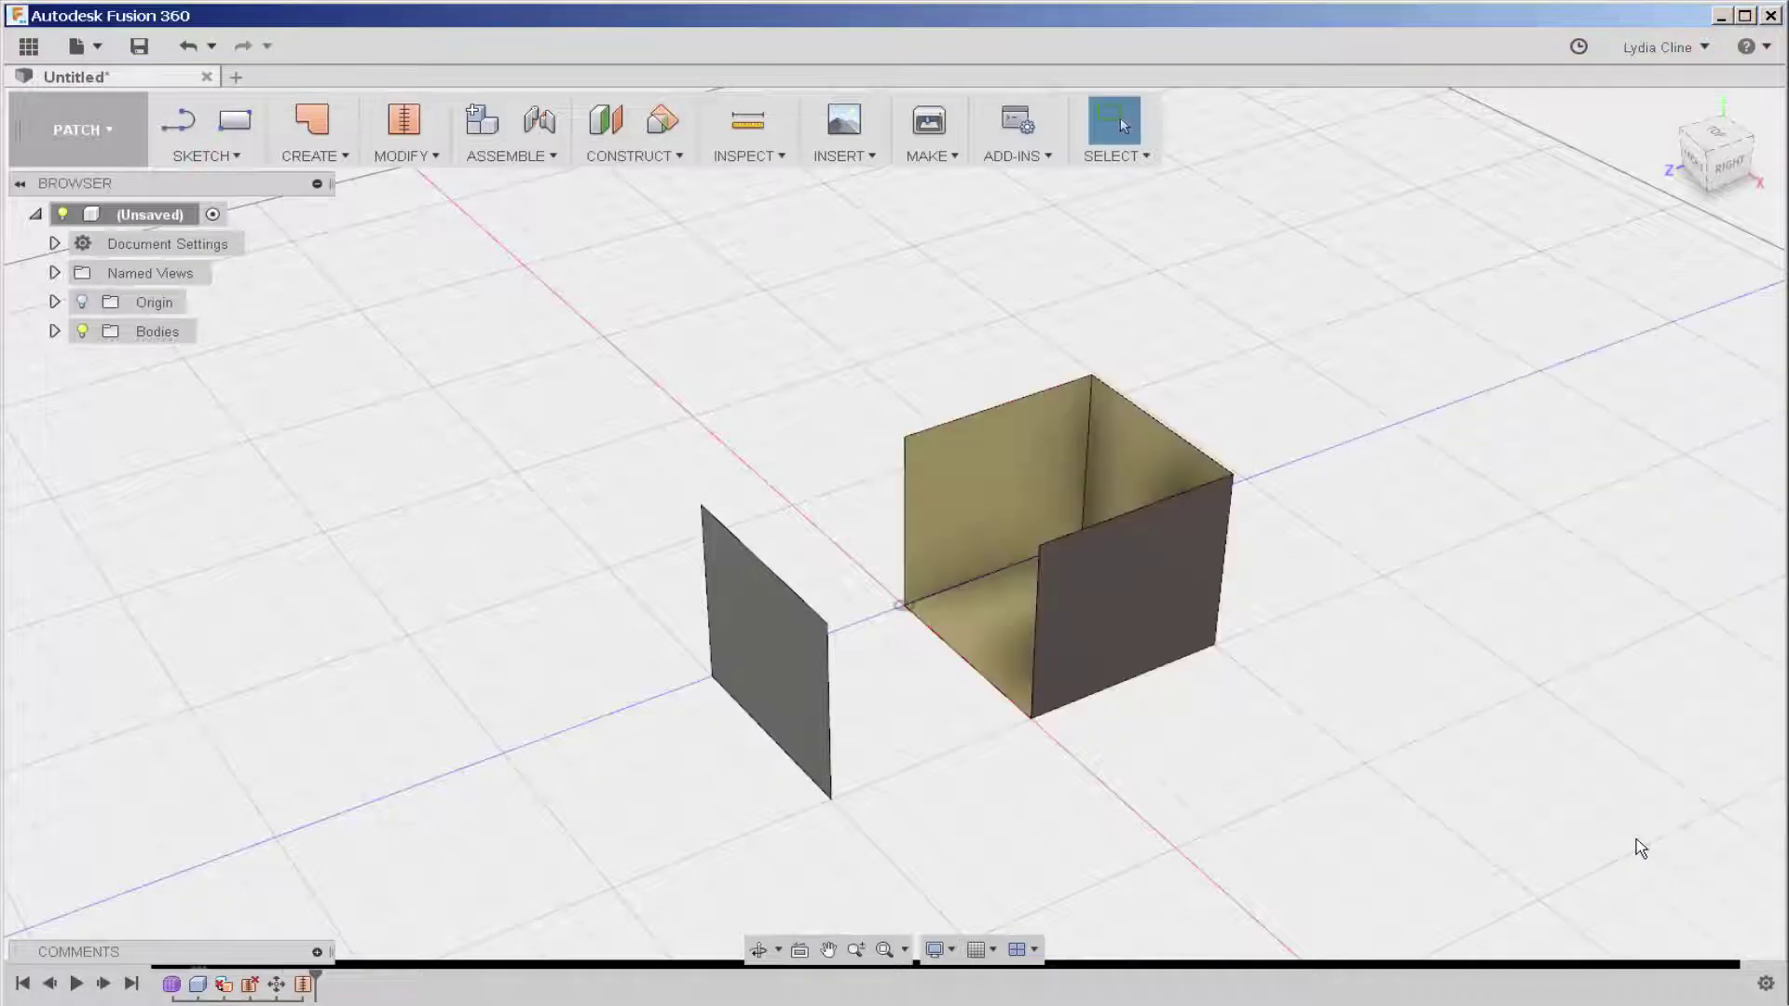
{"action": "left_click", "coordinate": [1116, 604]}
{"action": "right_click", "coordinate": [1116, 604]}
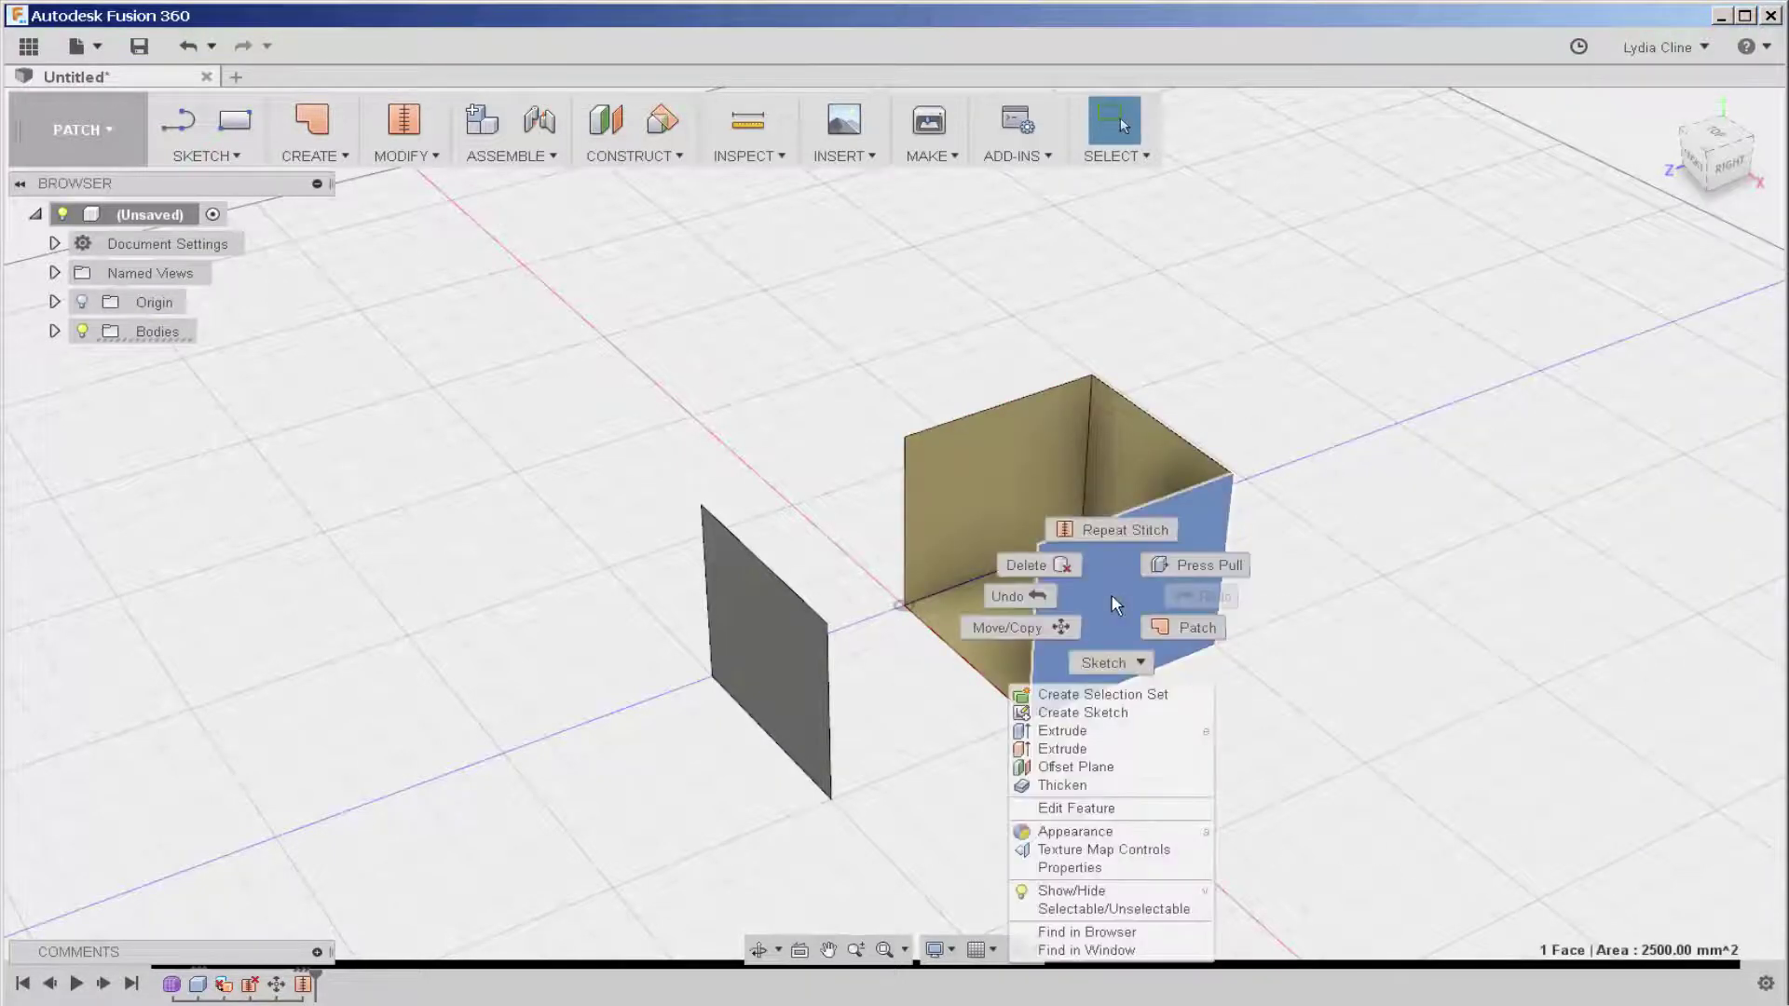
- Move the right front wall 10 mm farther out
{"action": "left_click", "coordinate": [1011, 627]}
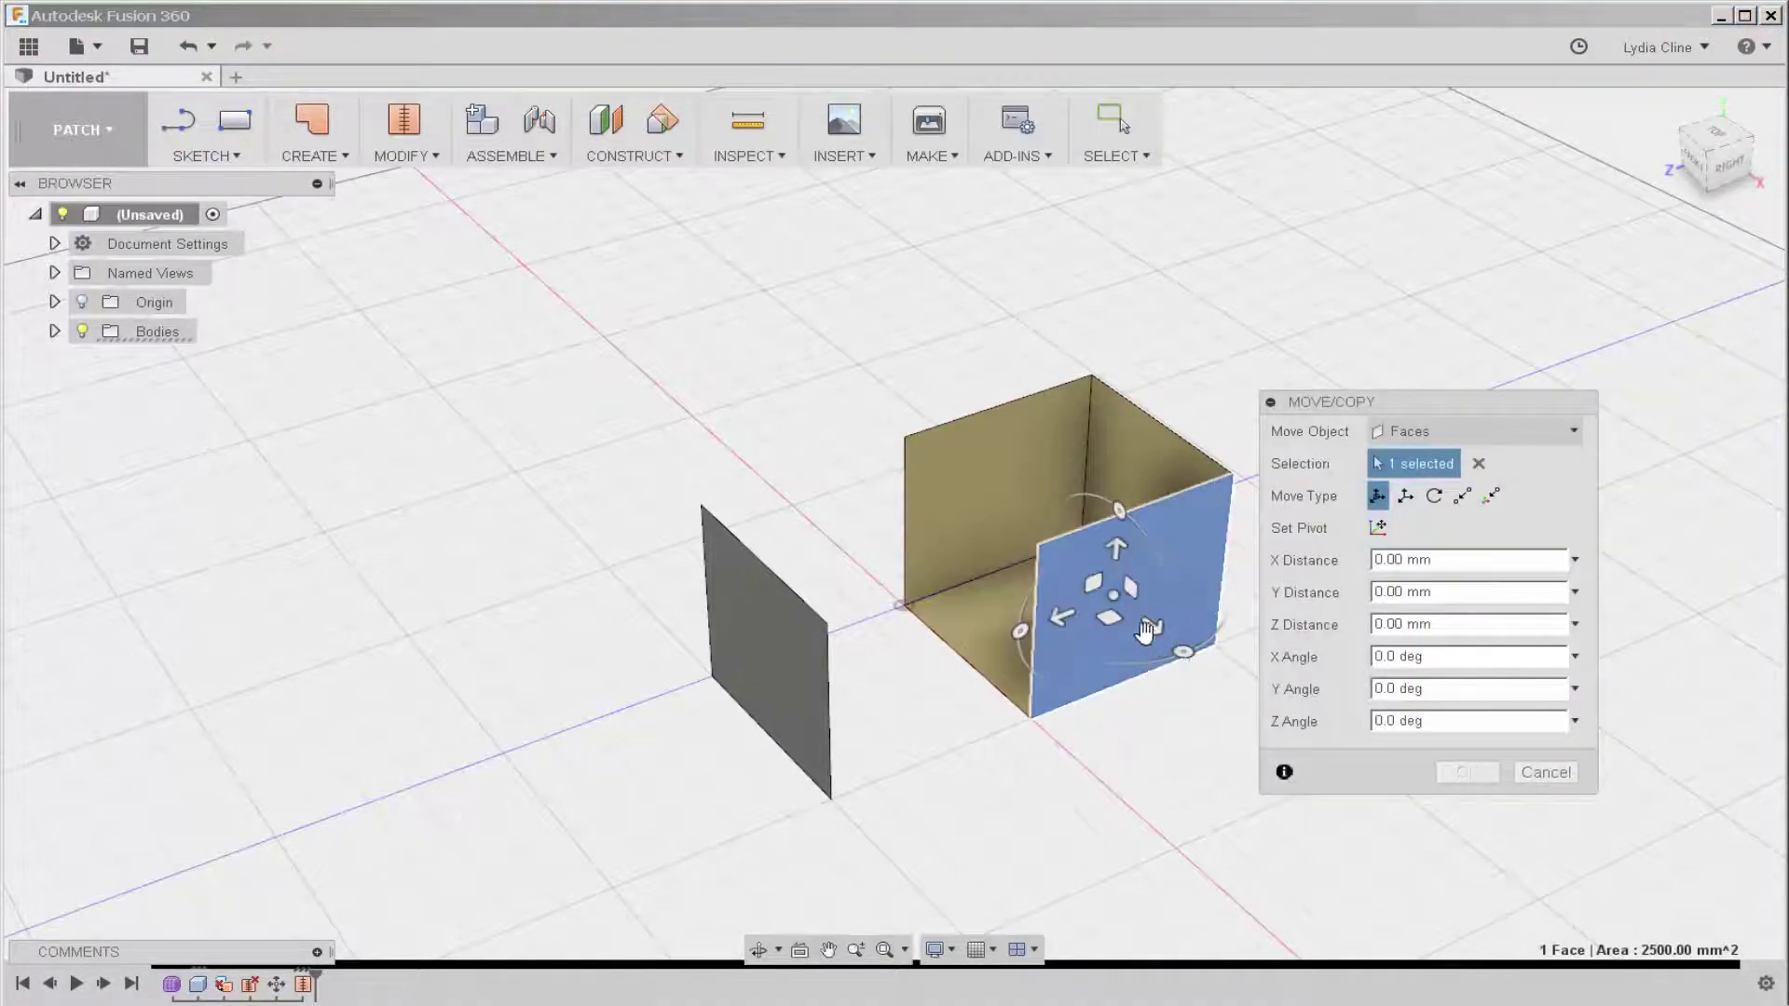
{"action": "left_click_drag", "start_coordinate": [1154, 626], "coordinate": [1241, 677]}
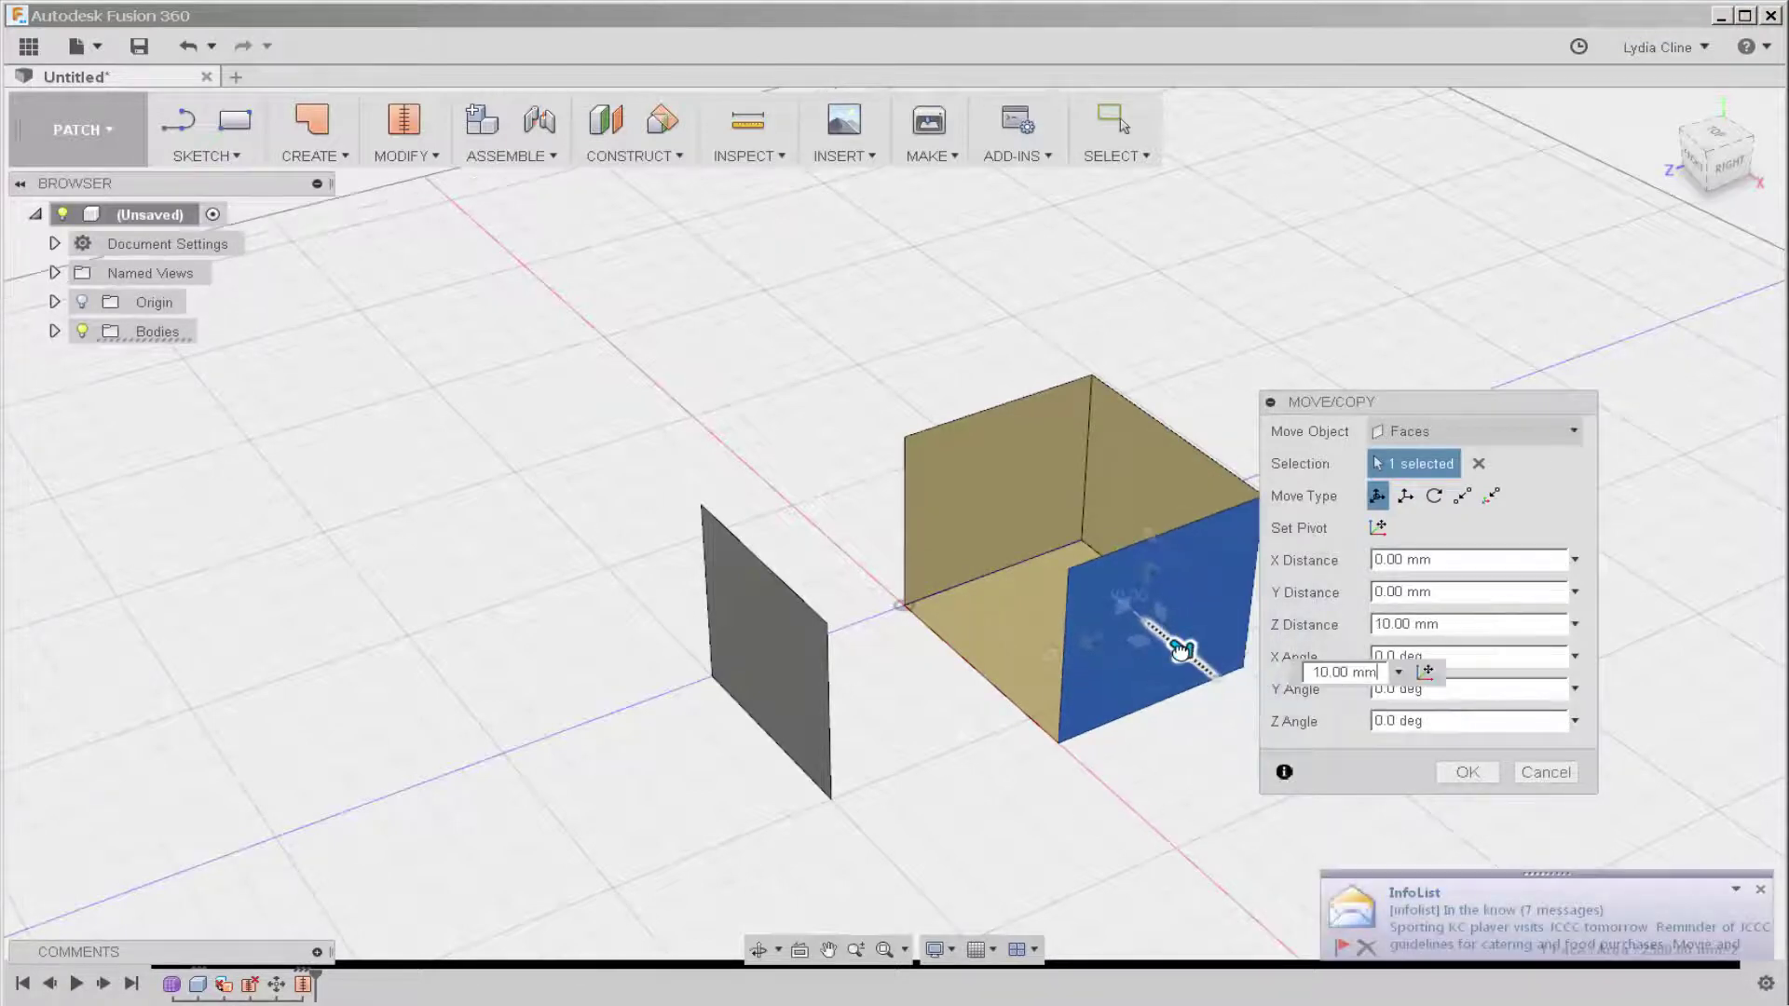
{"action": "left_click", "coordinate": [1468, 773]}
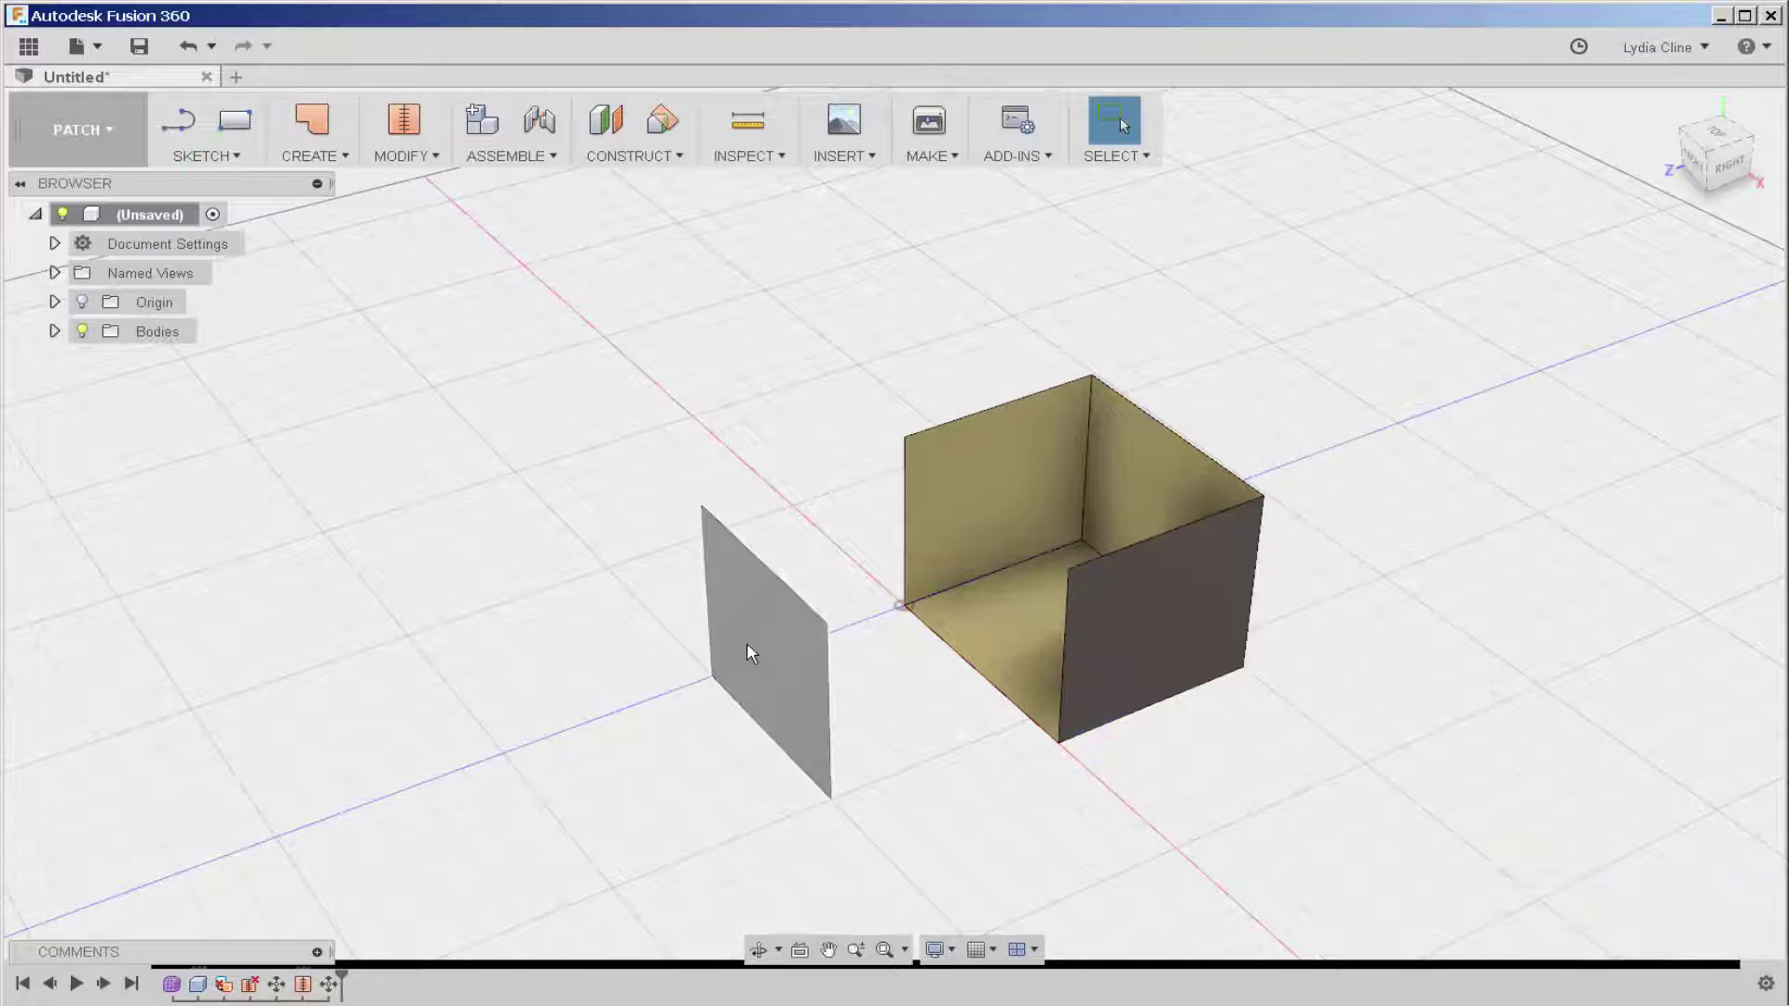
- Expand Bodies in the Browser and select Body3, the loose panel
{"action": "left_click", "coordinate": [54, 331]}
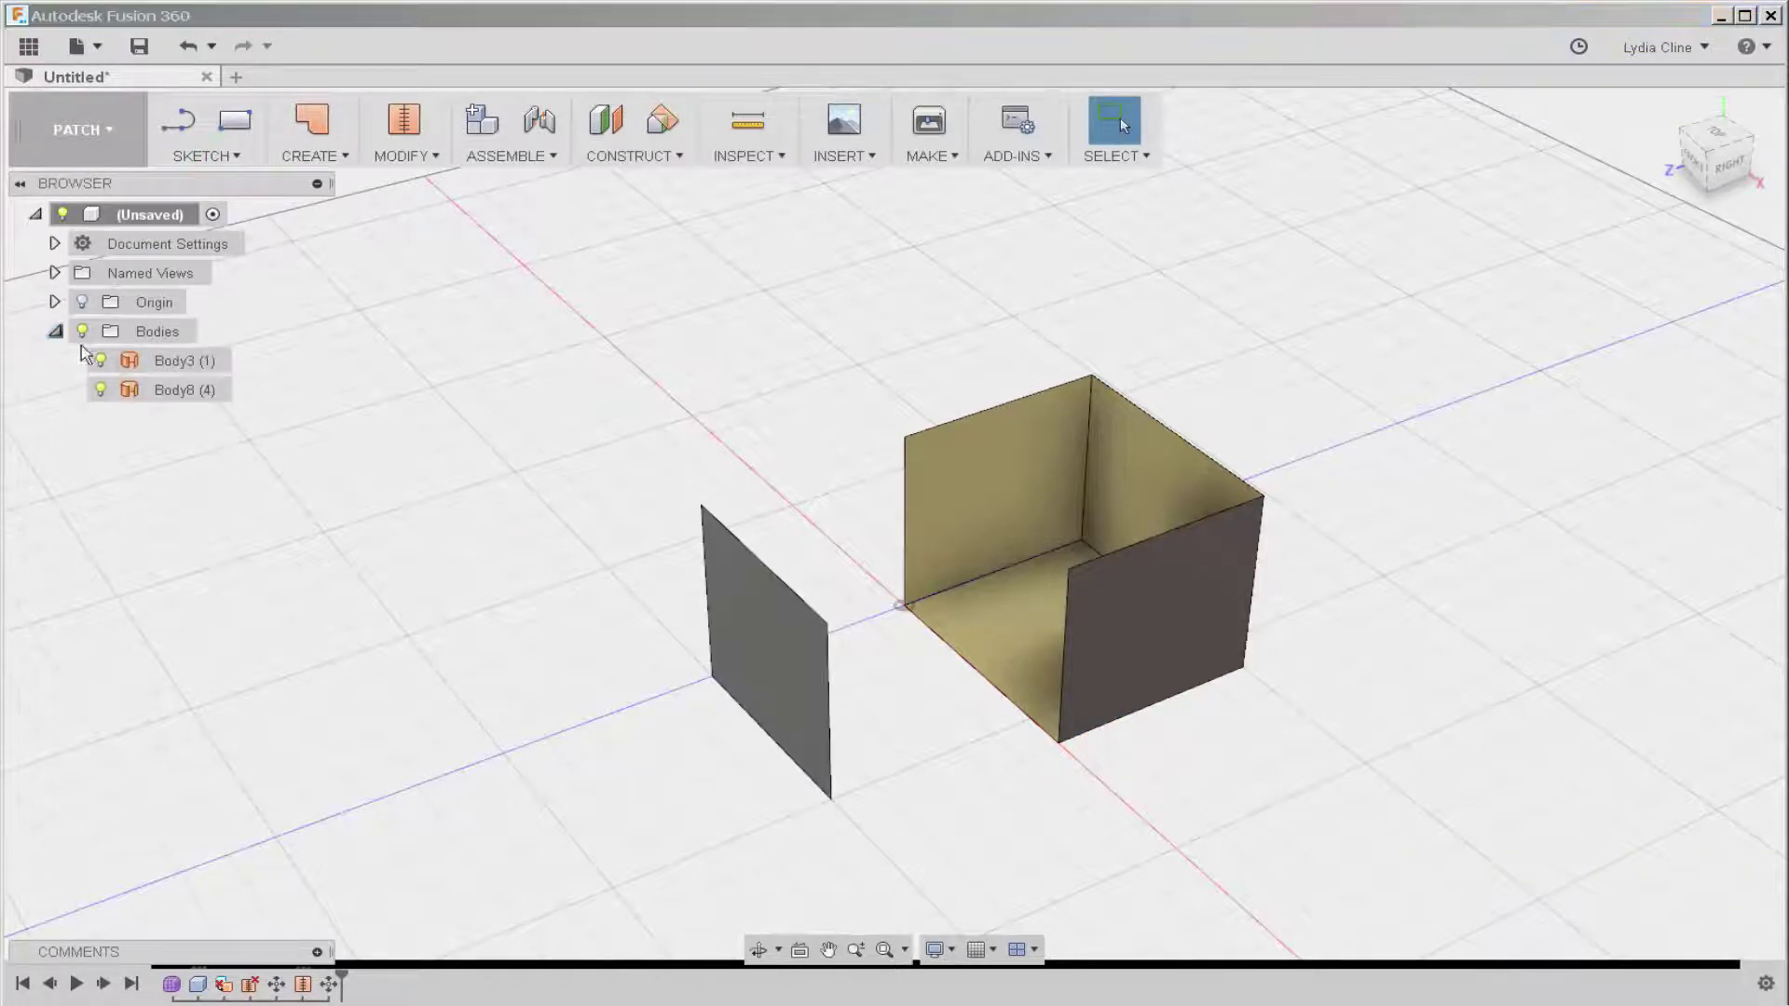
{"action": "left_click", "coordinate": [194, 364]}
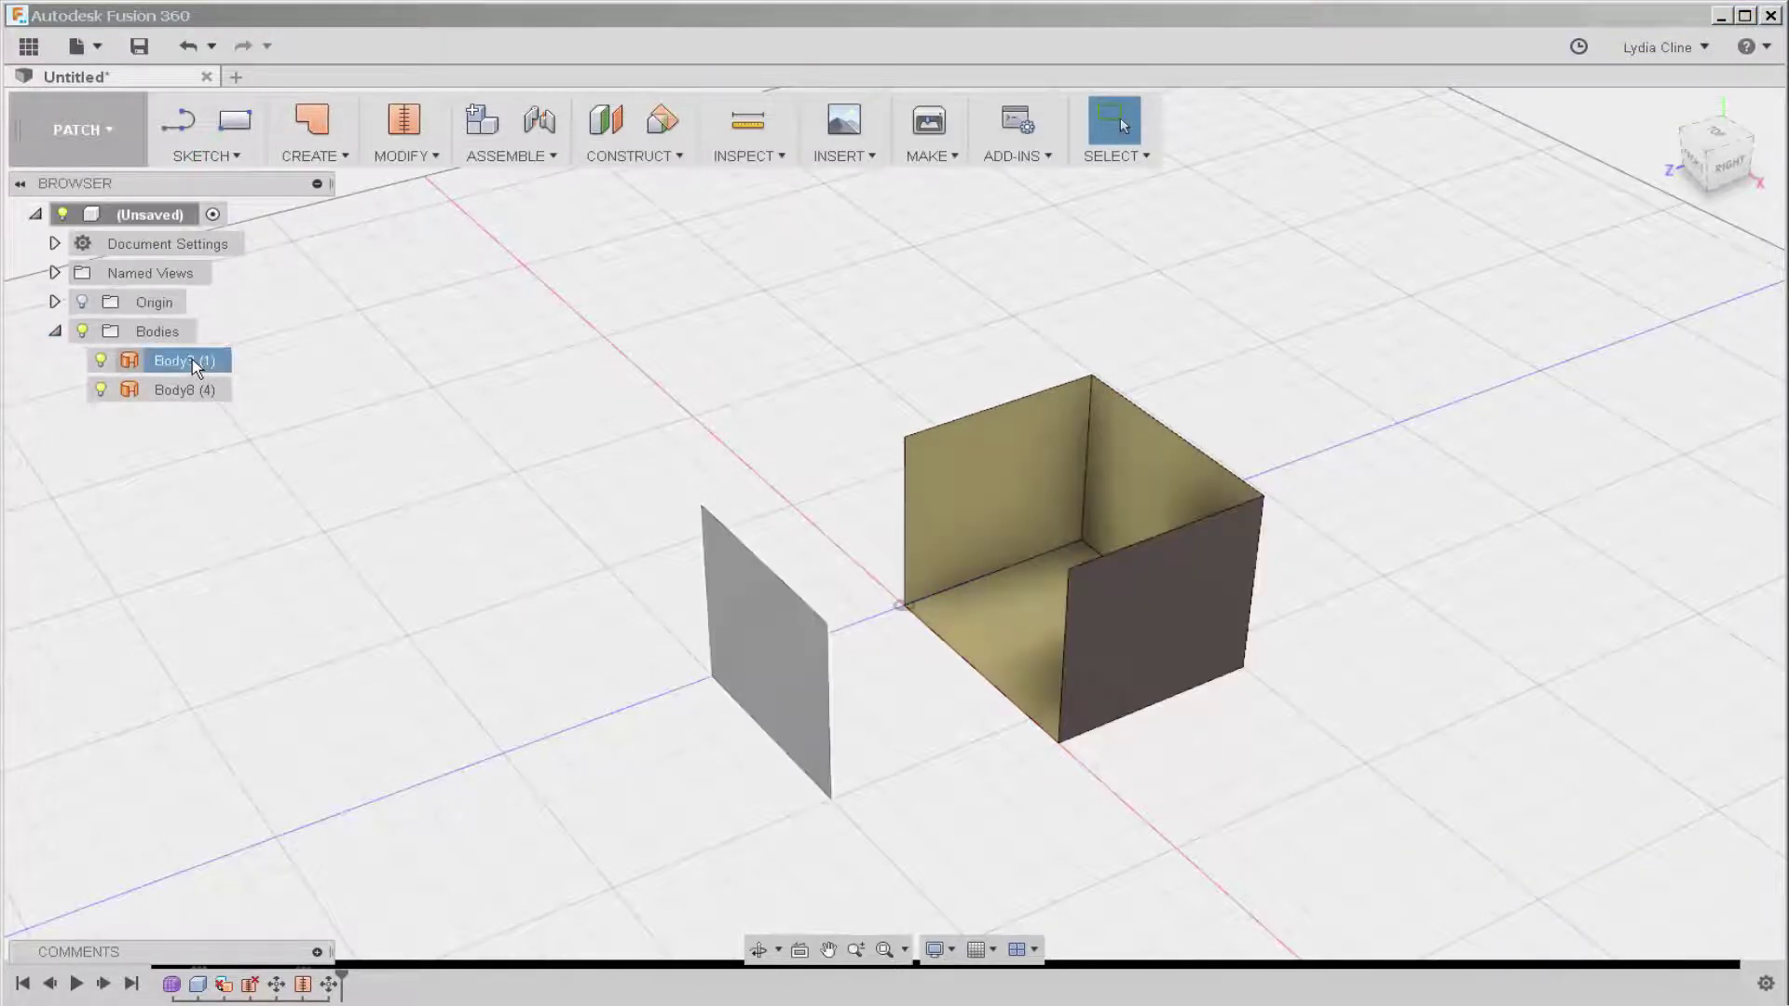
{"action": "left_click", "coordinate": [194, 363]}
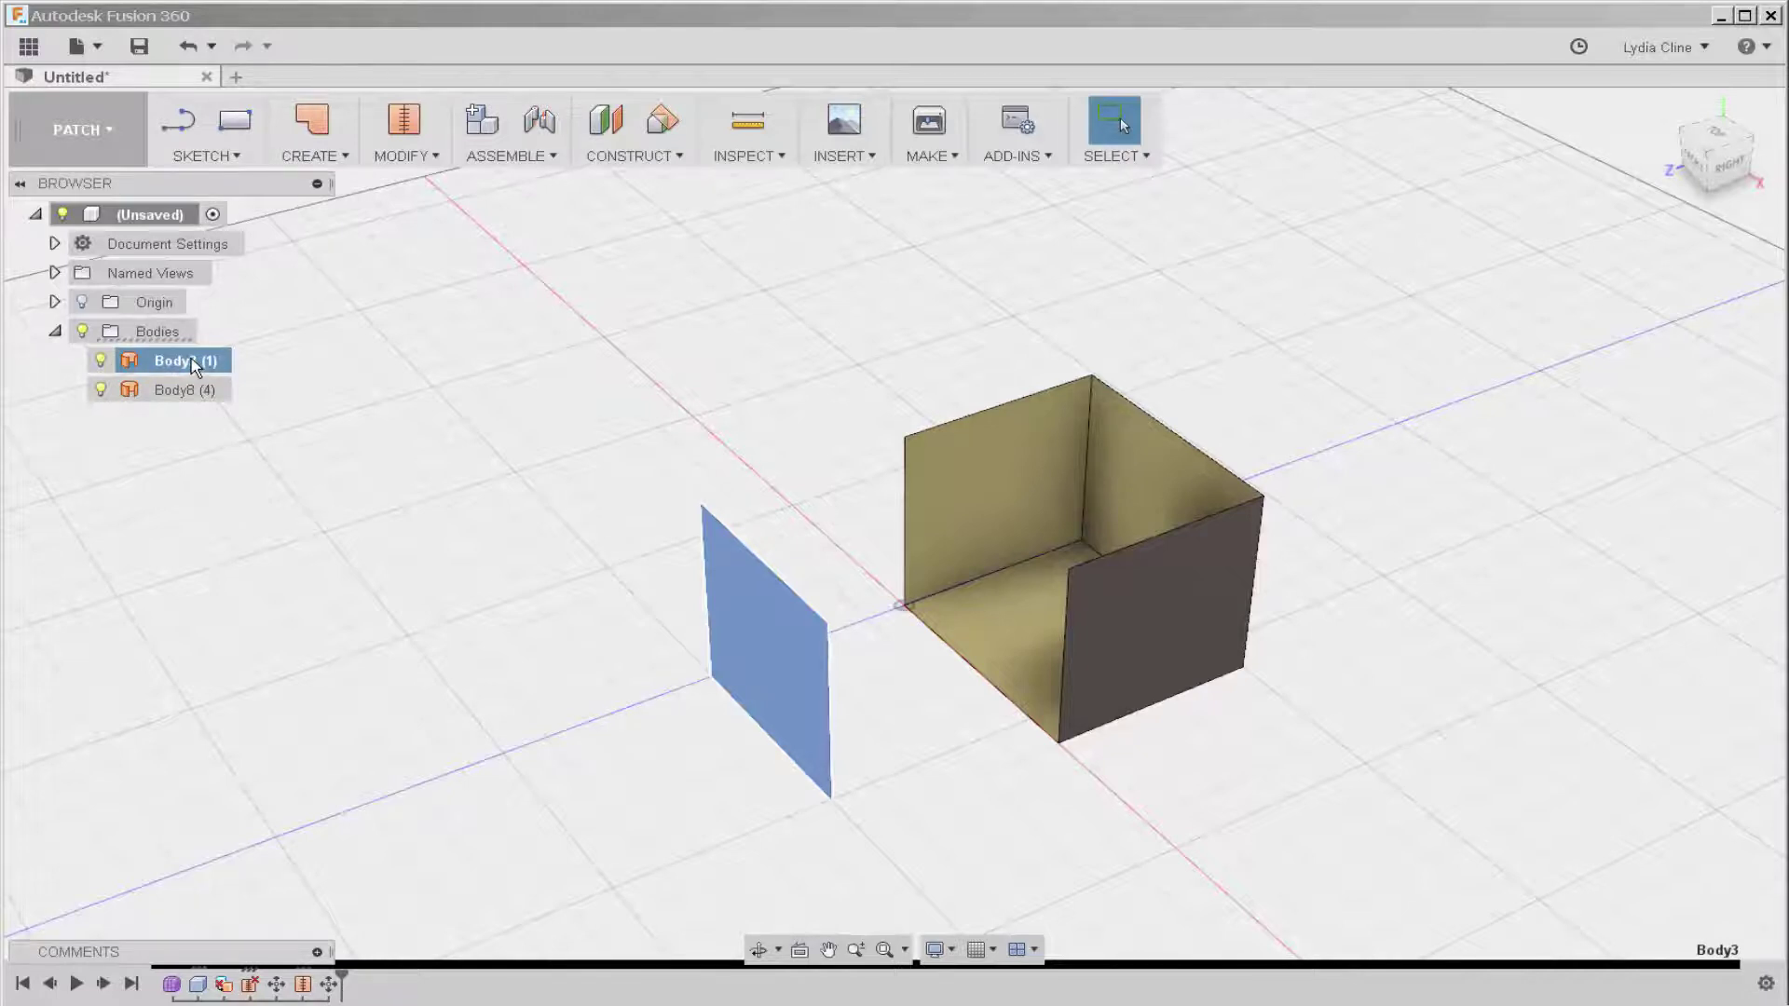
{"action": "right_click", "coordinate": [191, 366]}
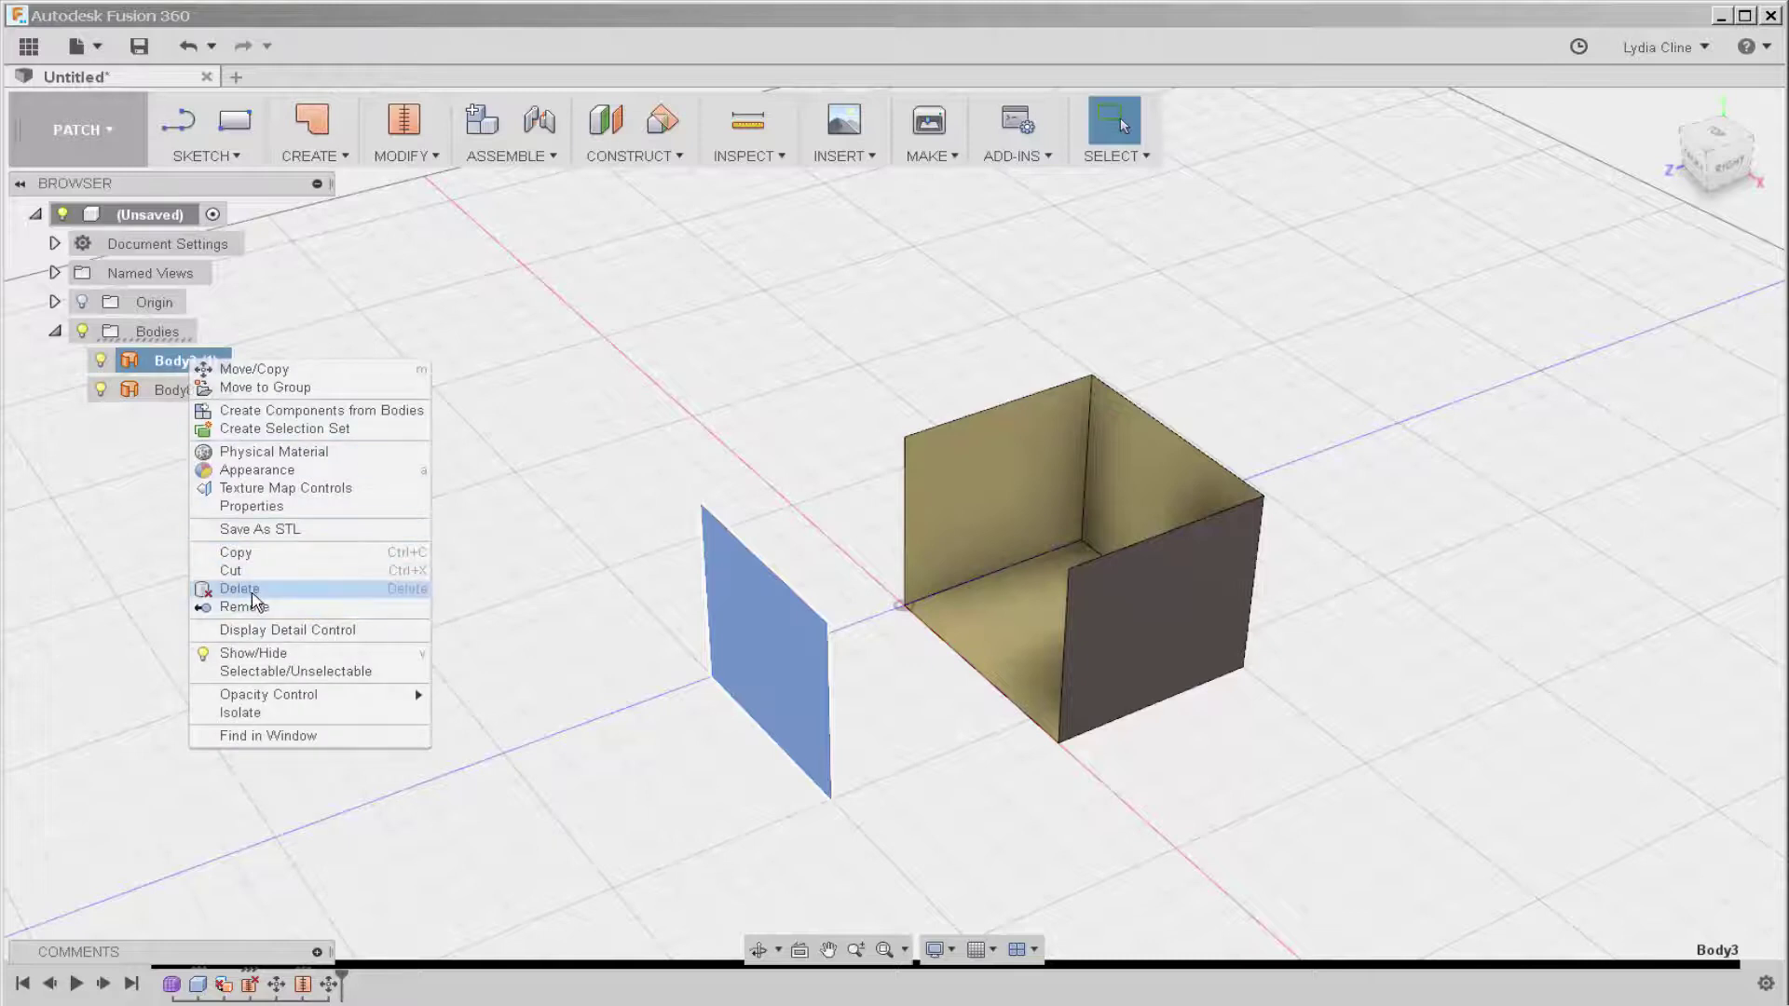
{"action": "left_click", "coordinate": [241, 589]}
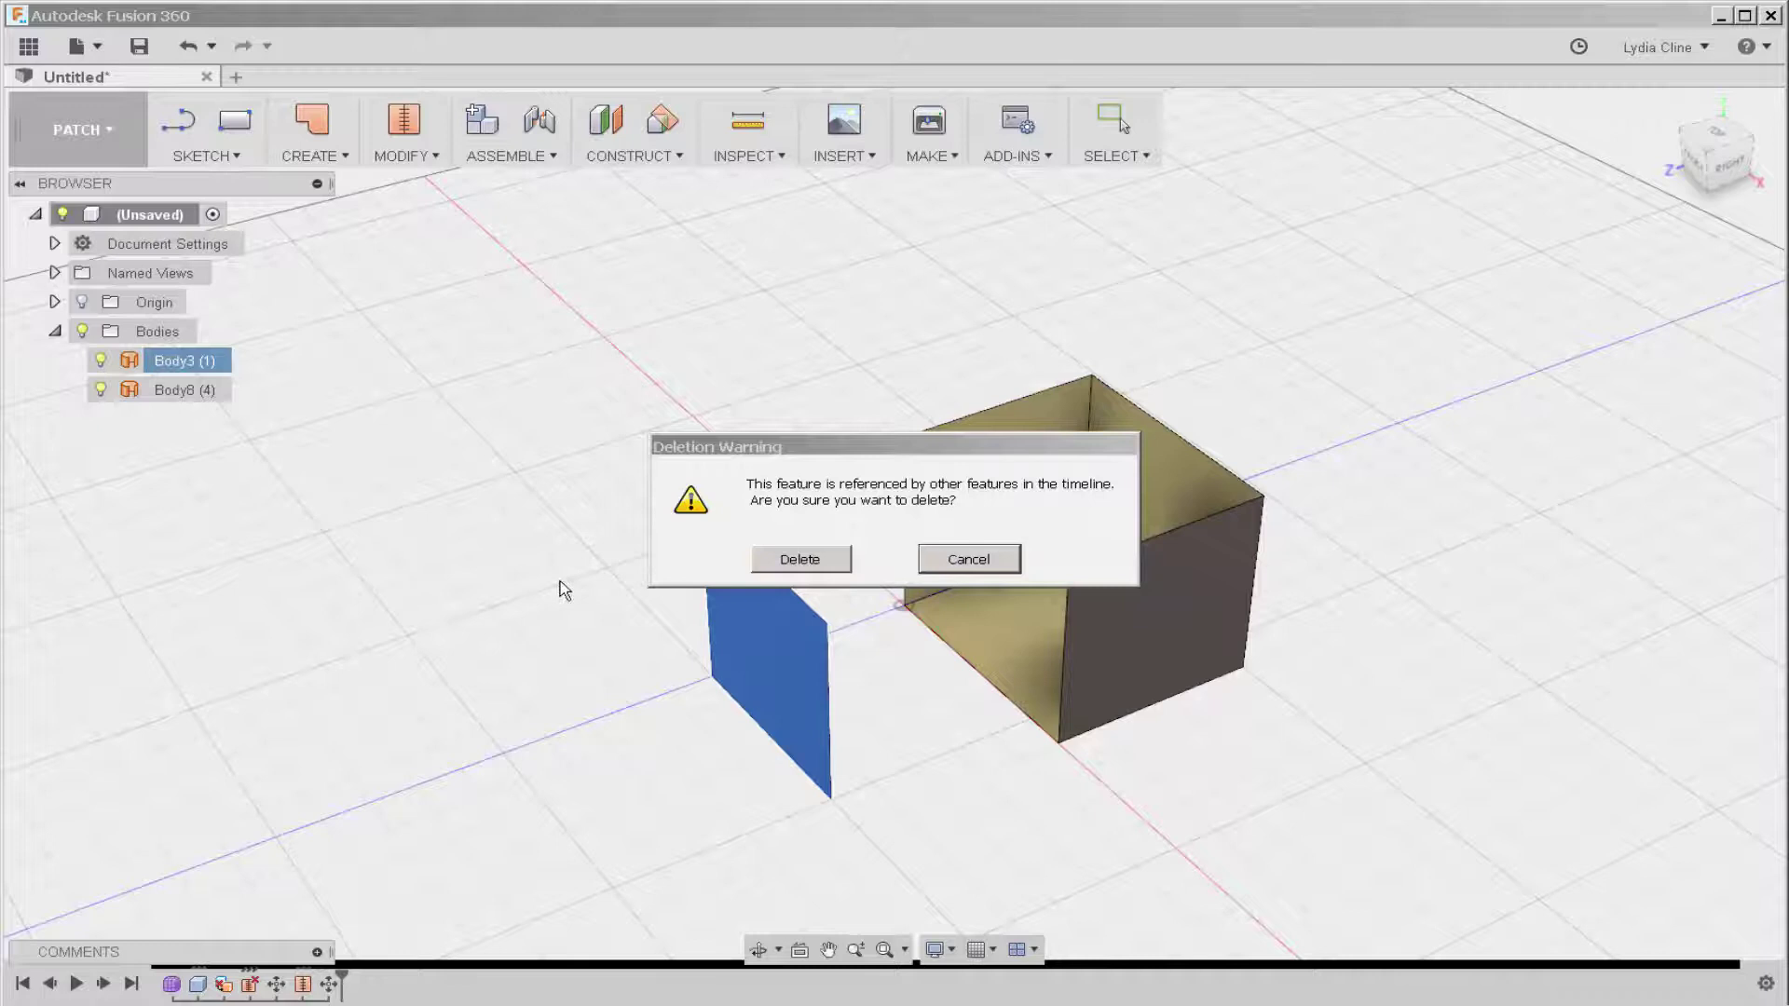
{"action": "left_click", "coordinate": [806, 561]}
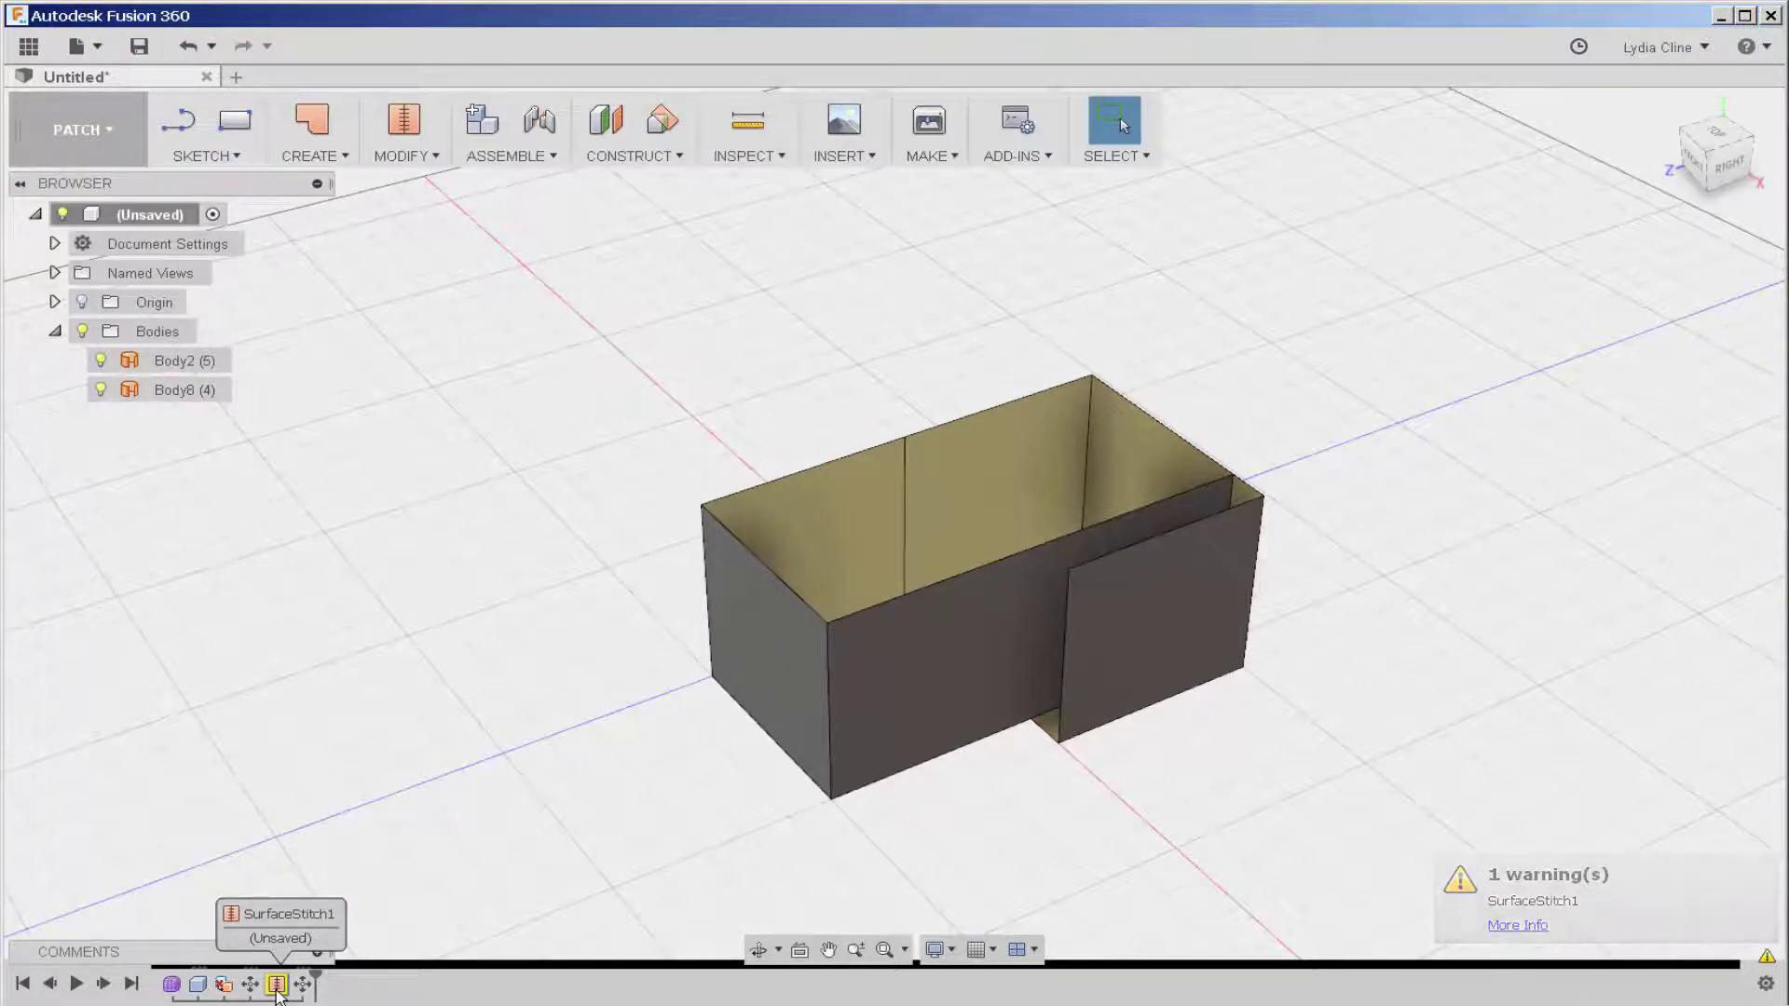
{"action": "left_click", "coordinate": [276, 992]}
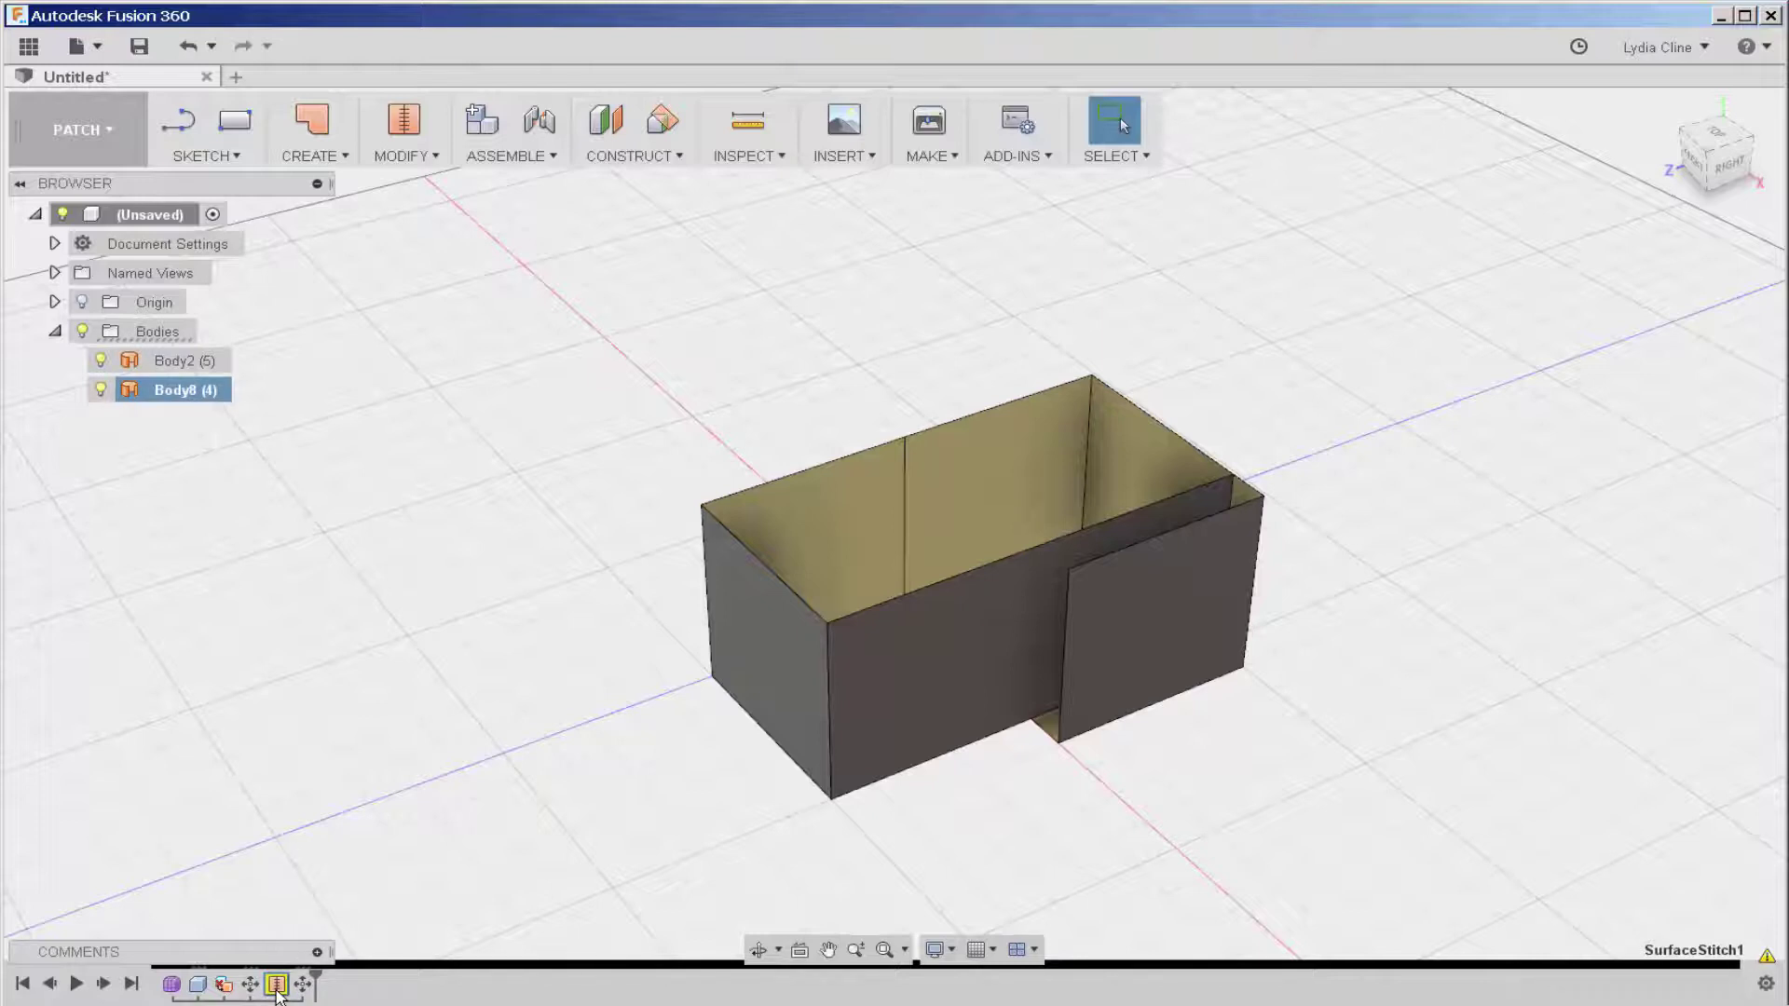
{"action": "left_click", "coordinate": [187, 49]}
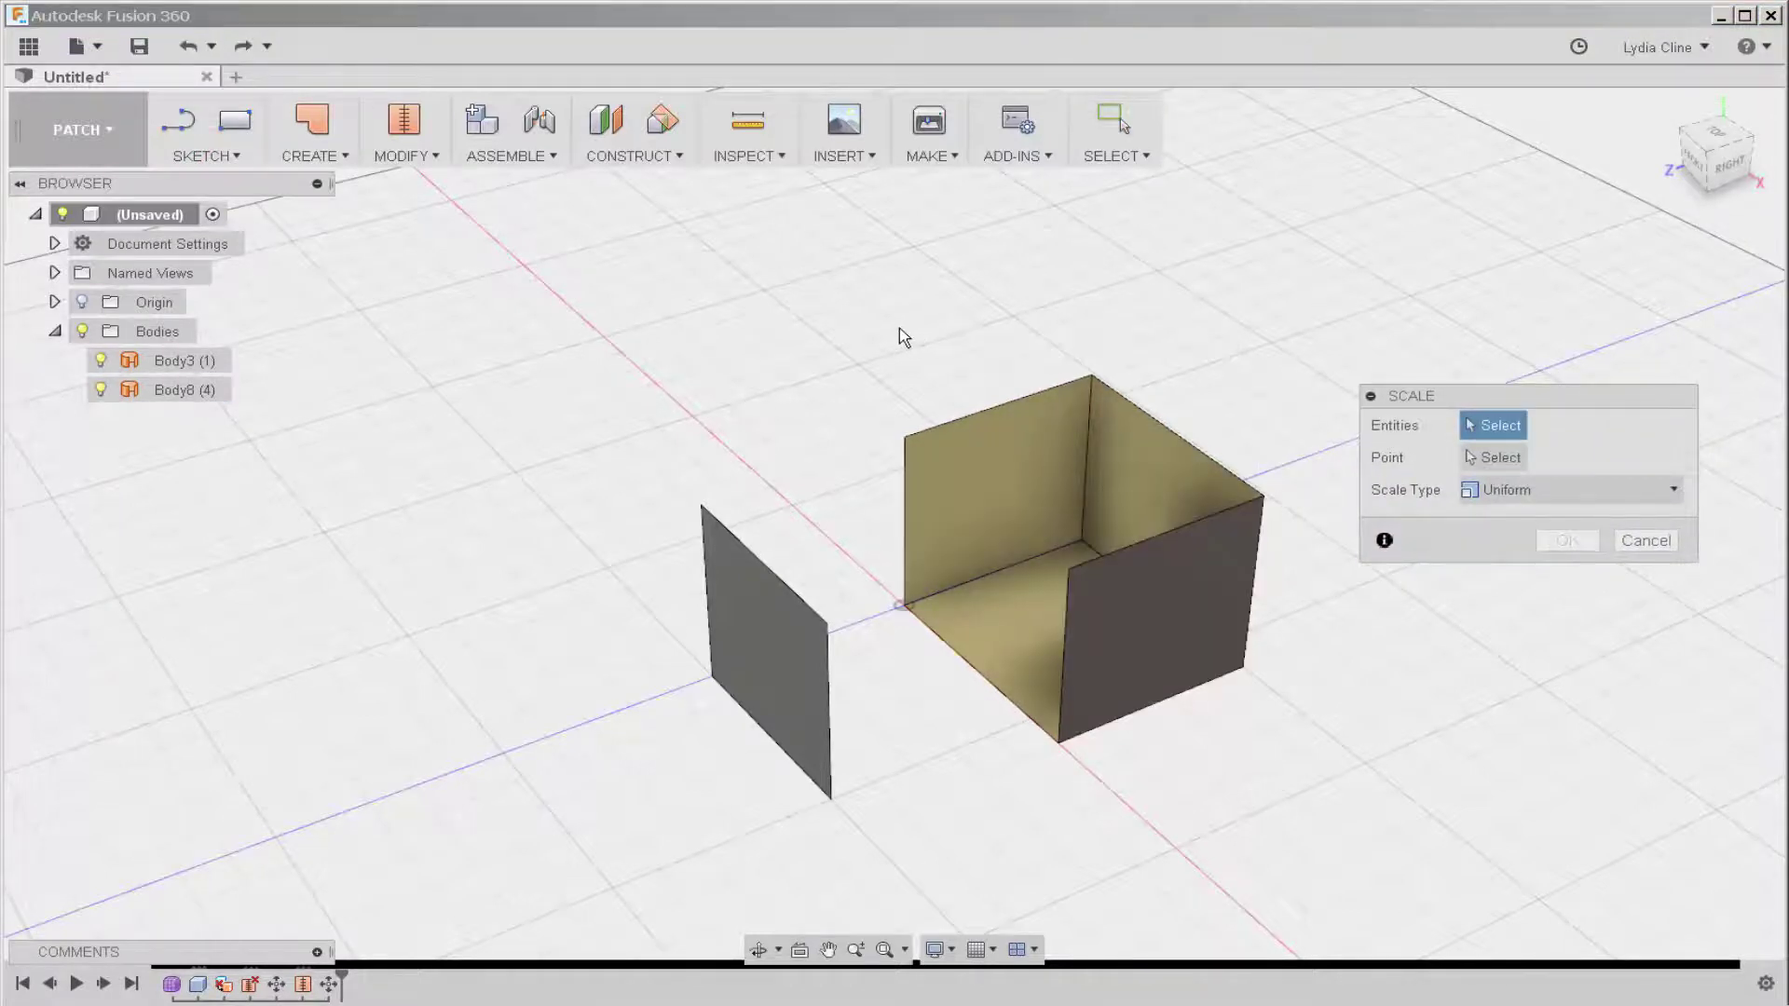
- Scale the box body Non Uniform to X 1.00, Y 1.096 and Z 0.914
{"action": "left_click_drag", "start_coordinate": [900, 327], "coordinate": [1305, 806]}
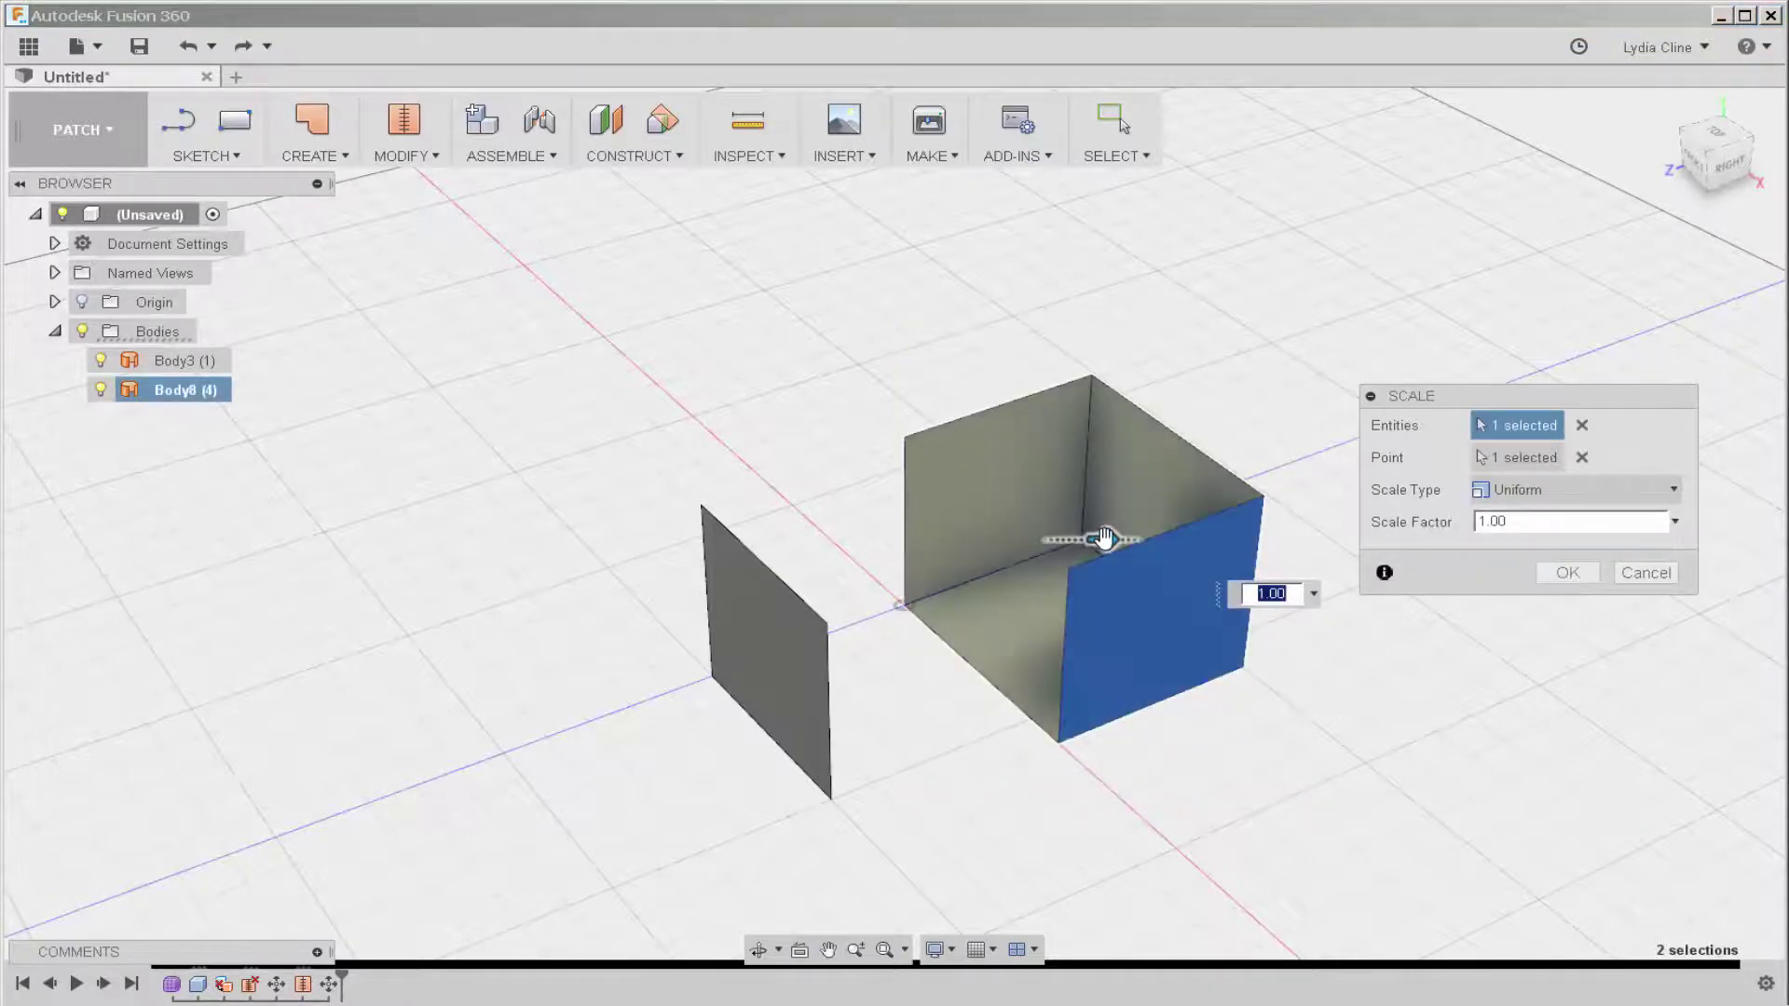
{"action": "mouse_move", "coordinate": [1103, 538]}
{"action": "left_mouse_down"}
{"action": "mouse_move", "coordinate": [1124, 538]}
{"action": "mouse_move", "coordinate": [1087, 540]}
{"action": "mouse_move", "coordinate": [1104, 538]}
{"action": "left_mouse_up"}
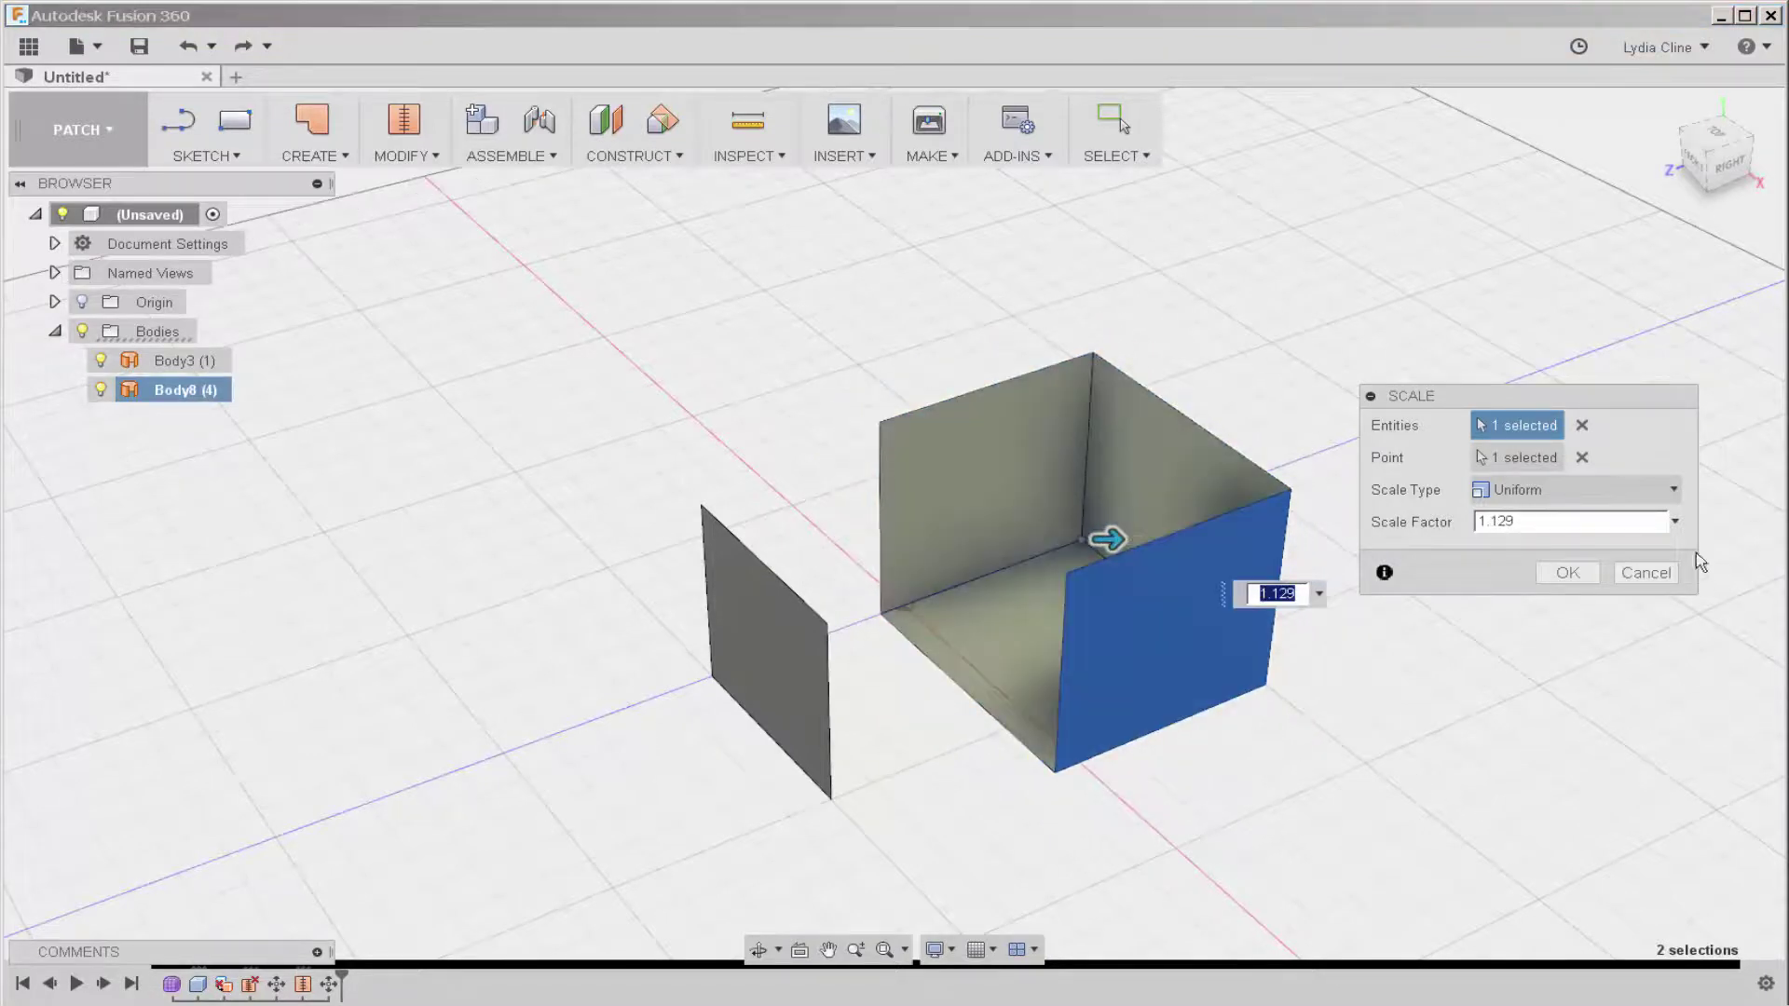
{"action": "left_click", "coordinate": [1671, 496]}
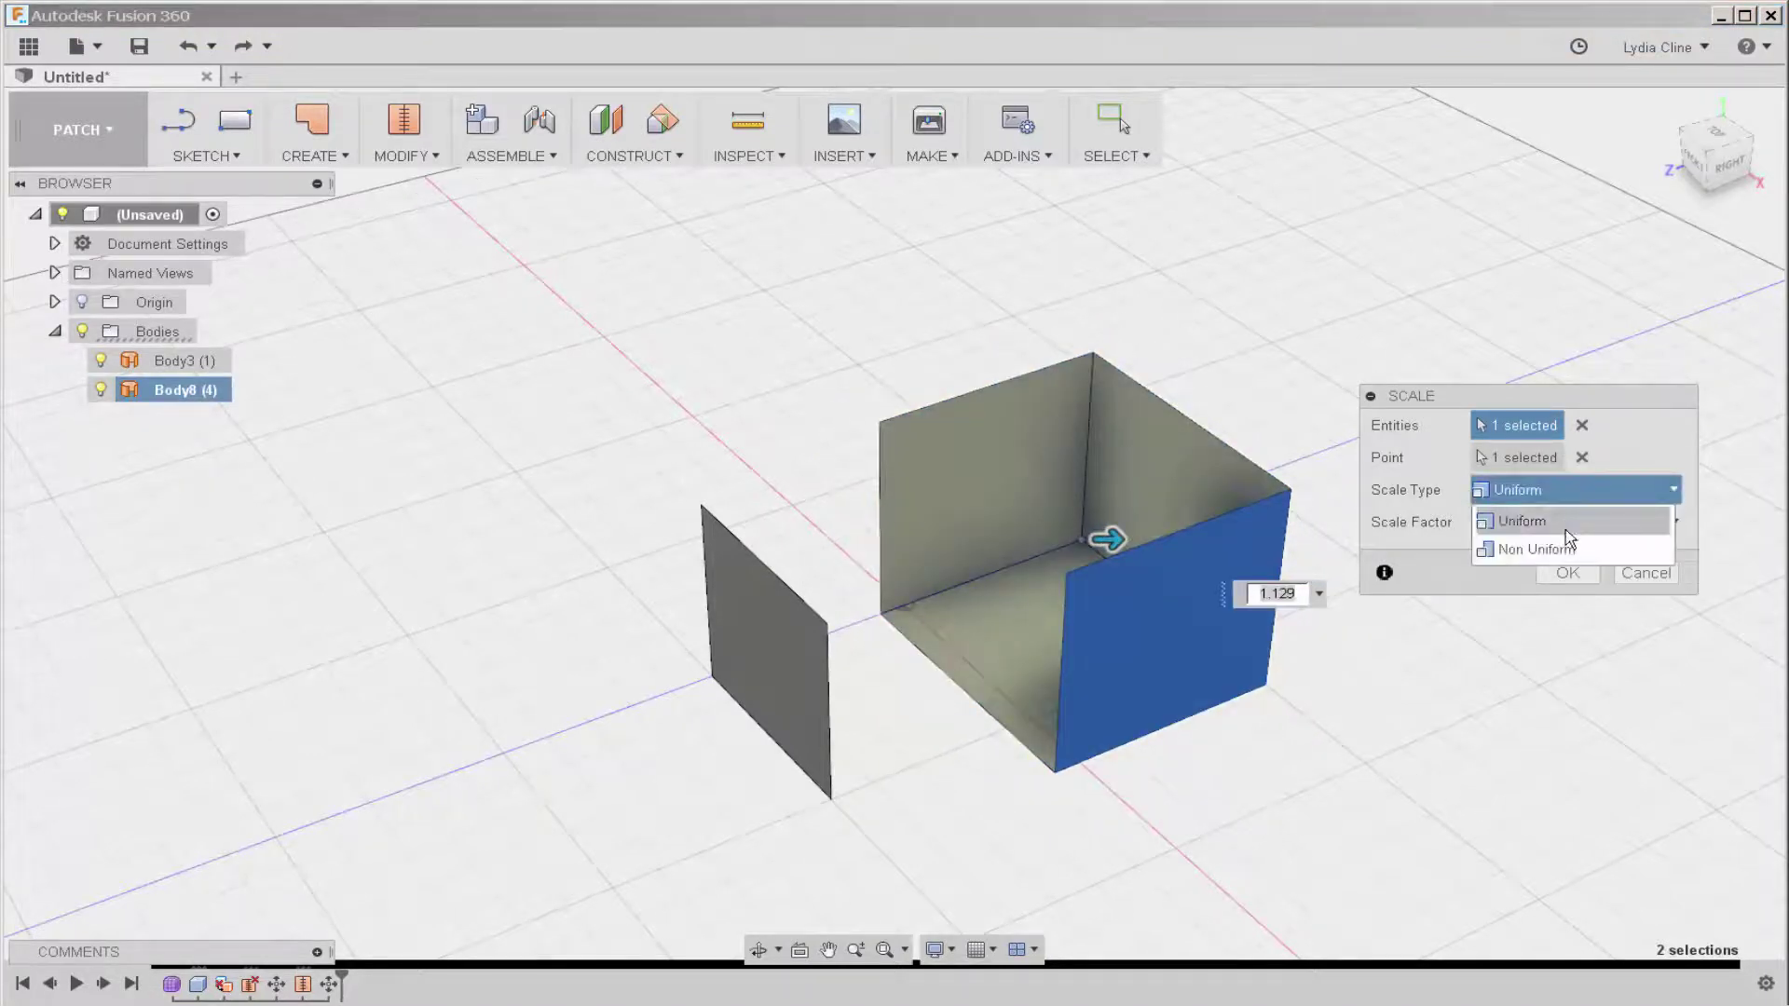
{"action": "left_click", "coordinate": [1569, 549]}
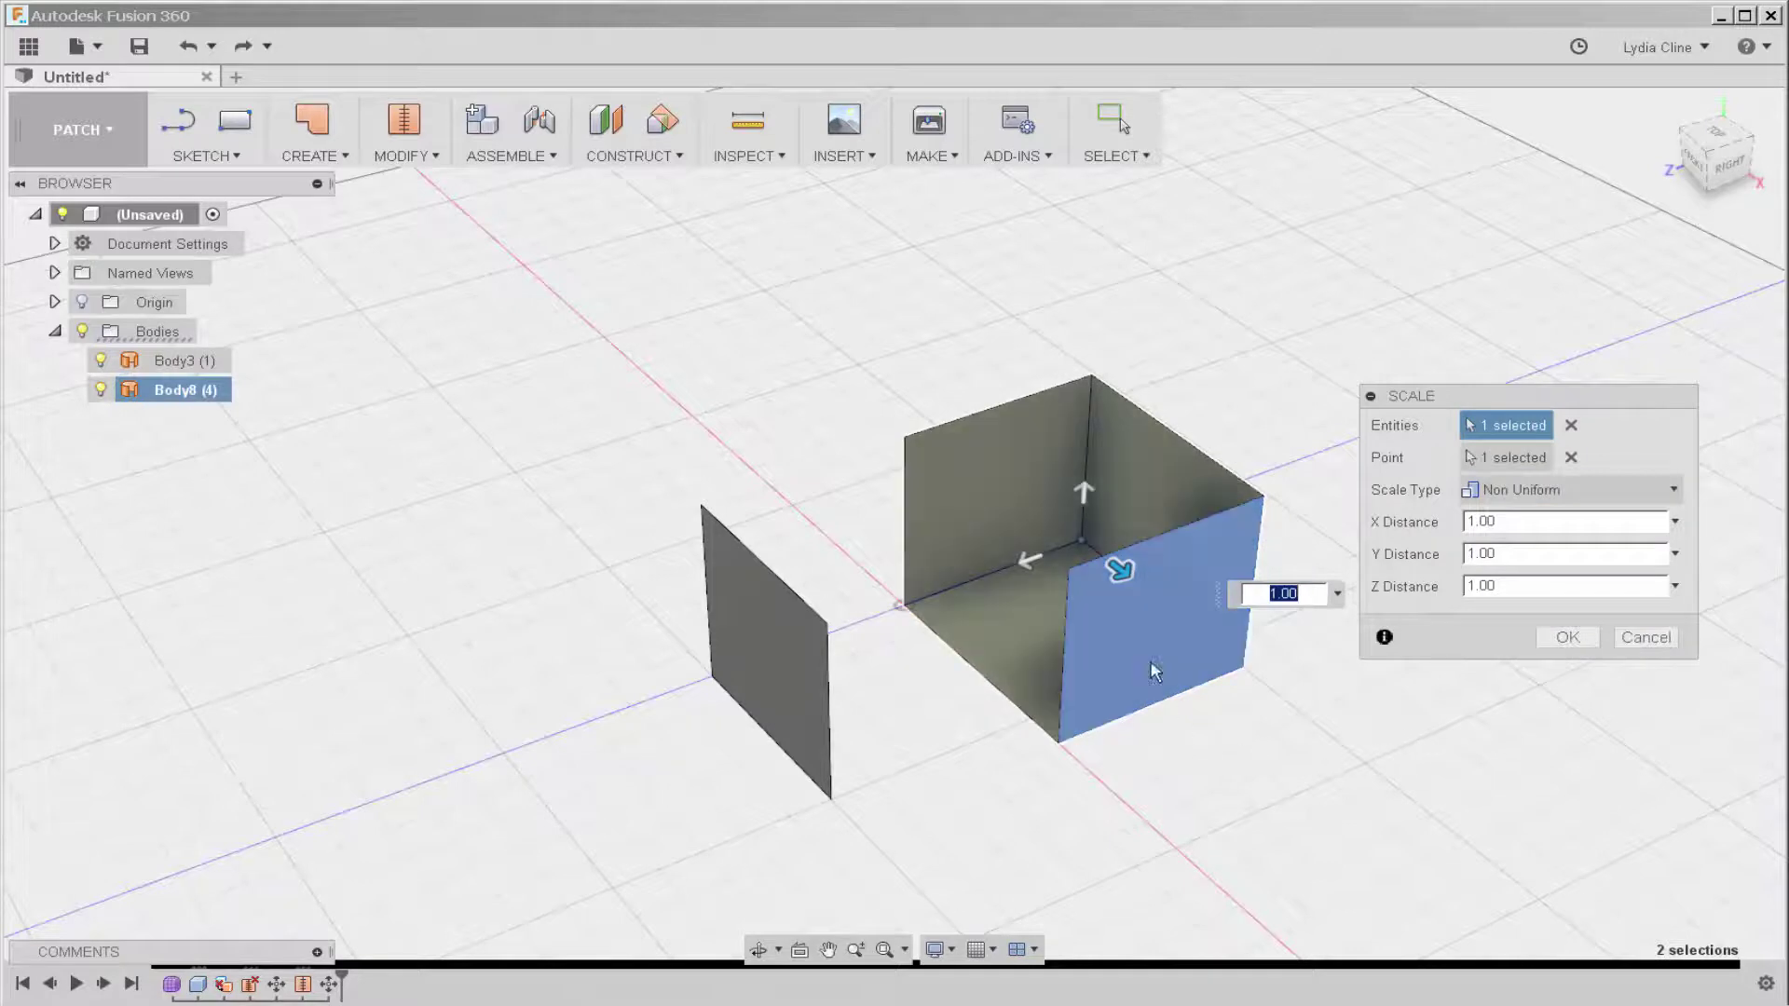
{"action": "left_click_drag", "start_coordinate": [1128, 569], "coordinate": [1070, 491]}
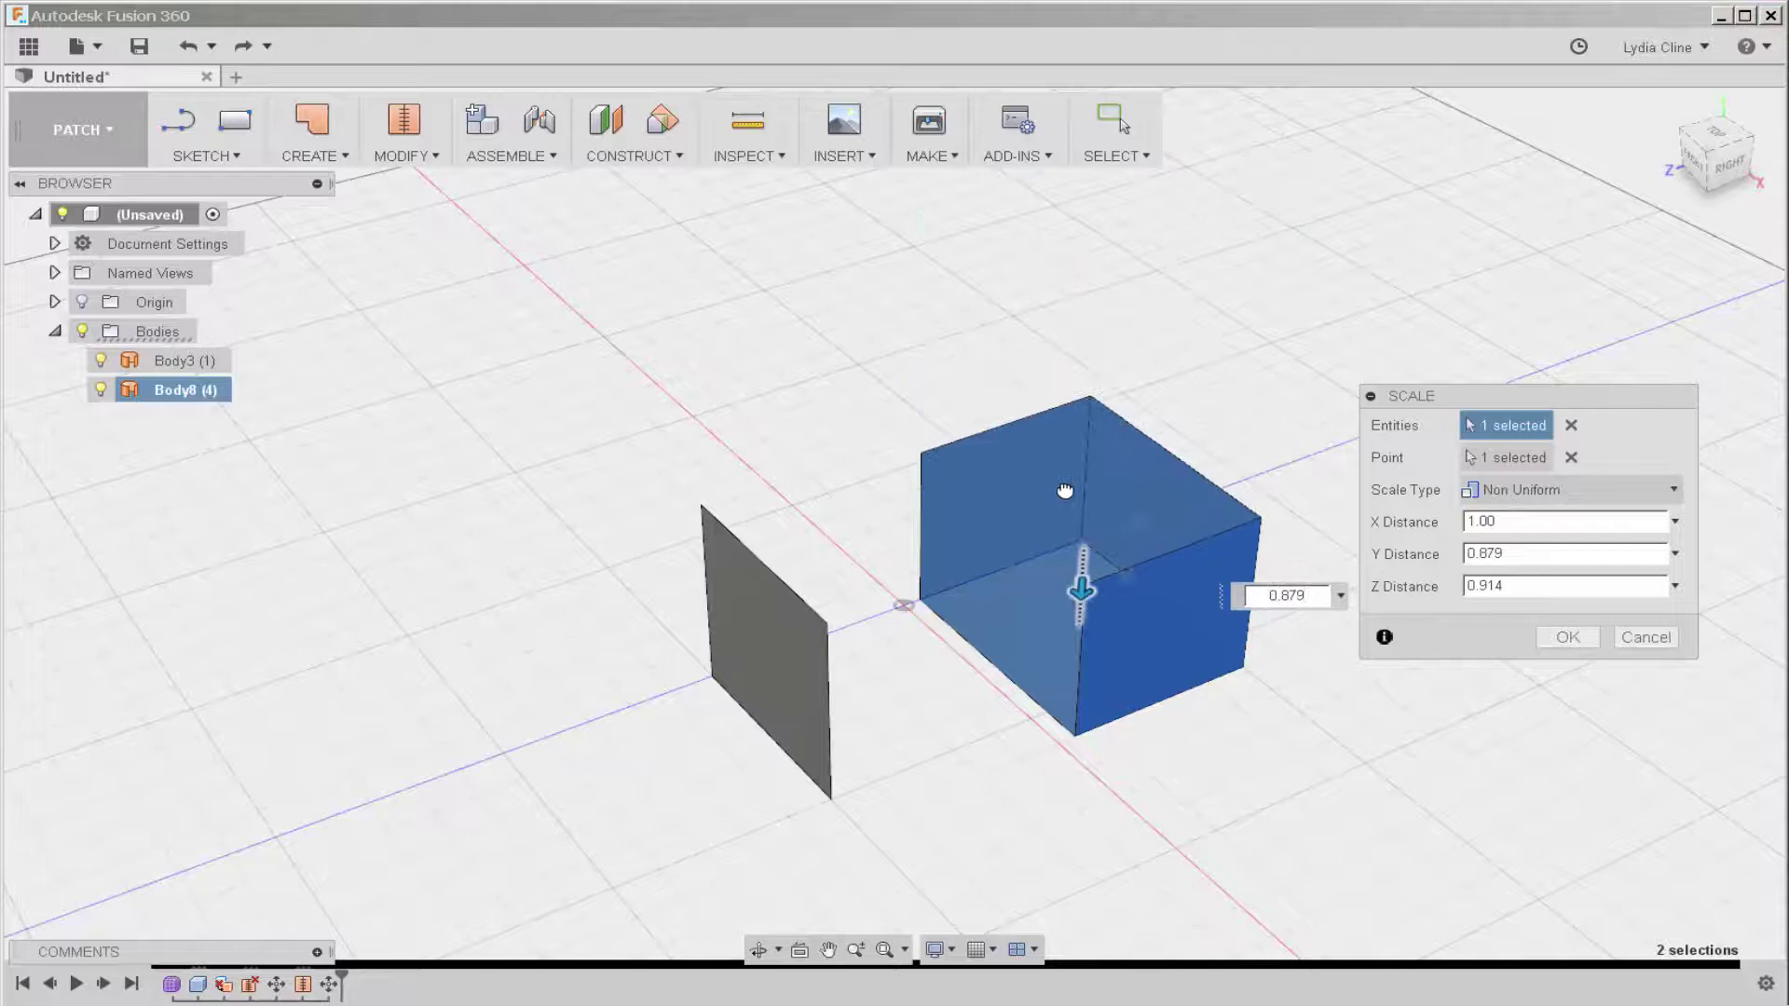
{"action": "left_click", "coordinate": [1558, 639]}
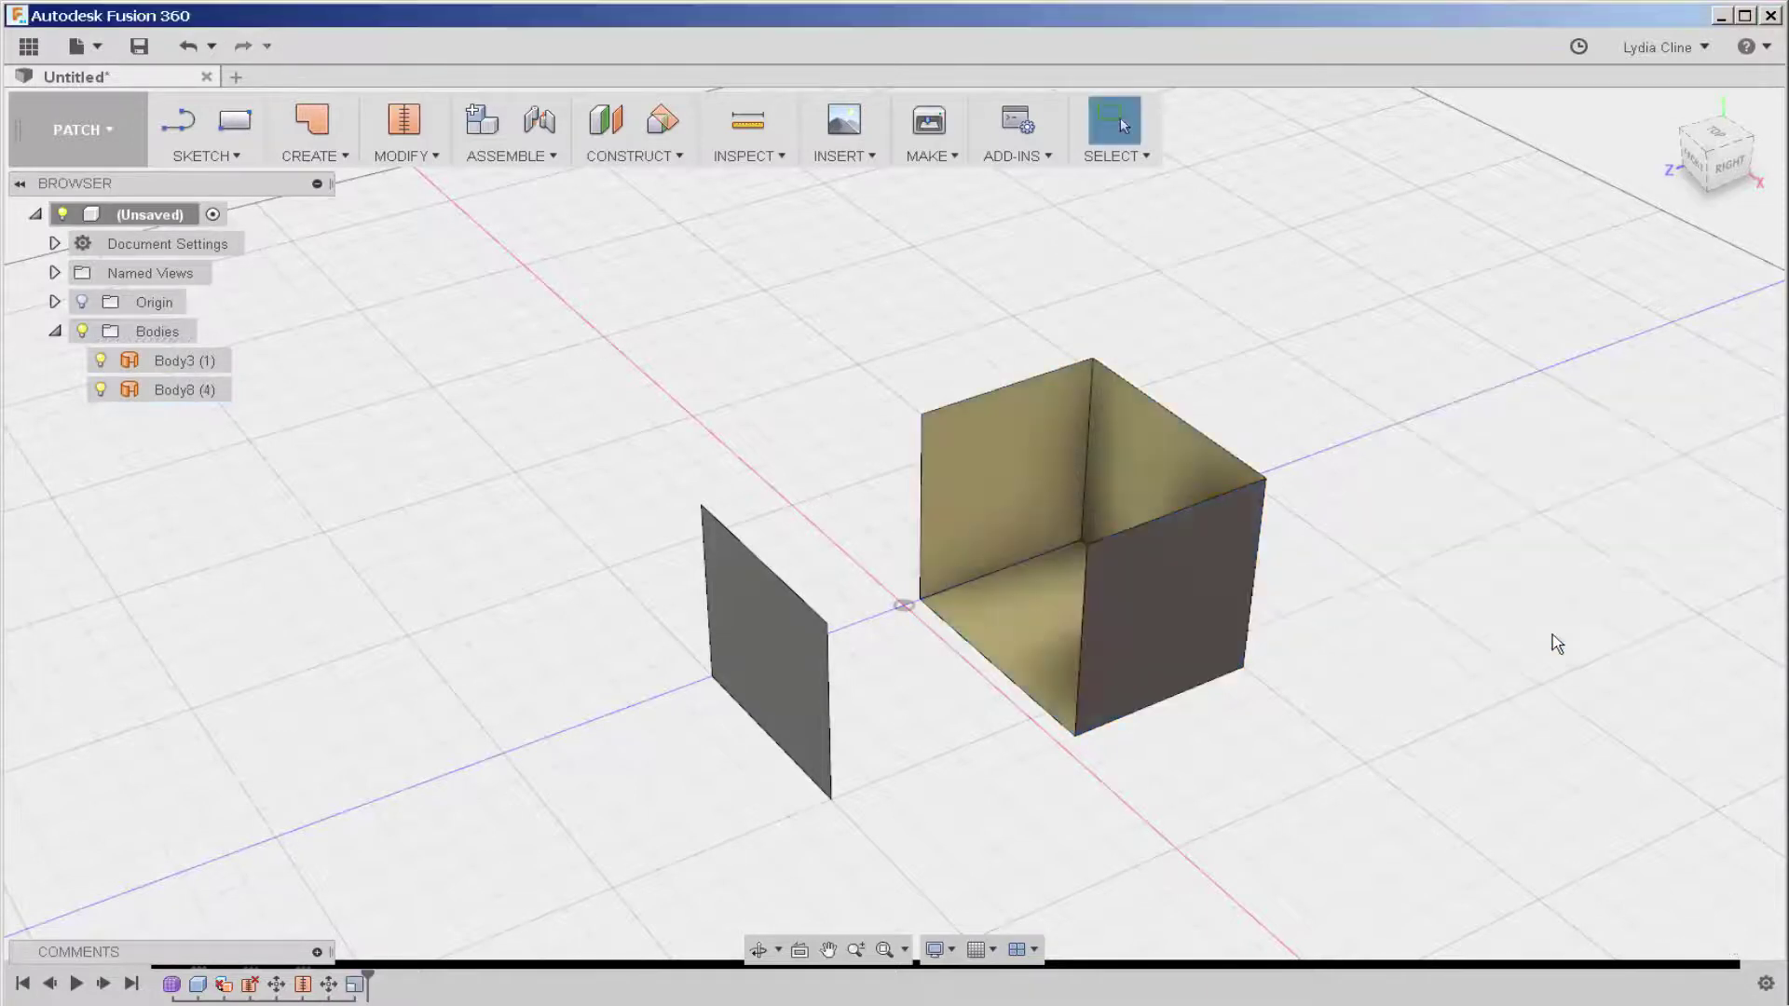
- Preview a 12.50 mm fillet on the box's right vertical corner edge
{"action": "left_click", "coordinate": [438, 159]}
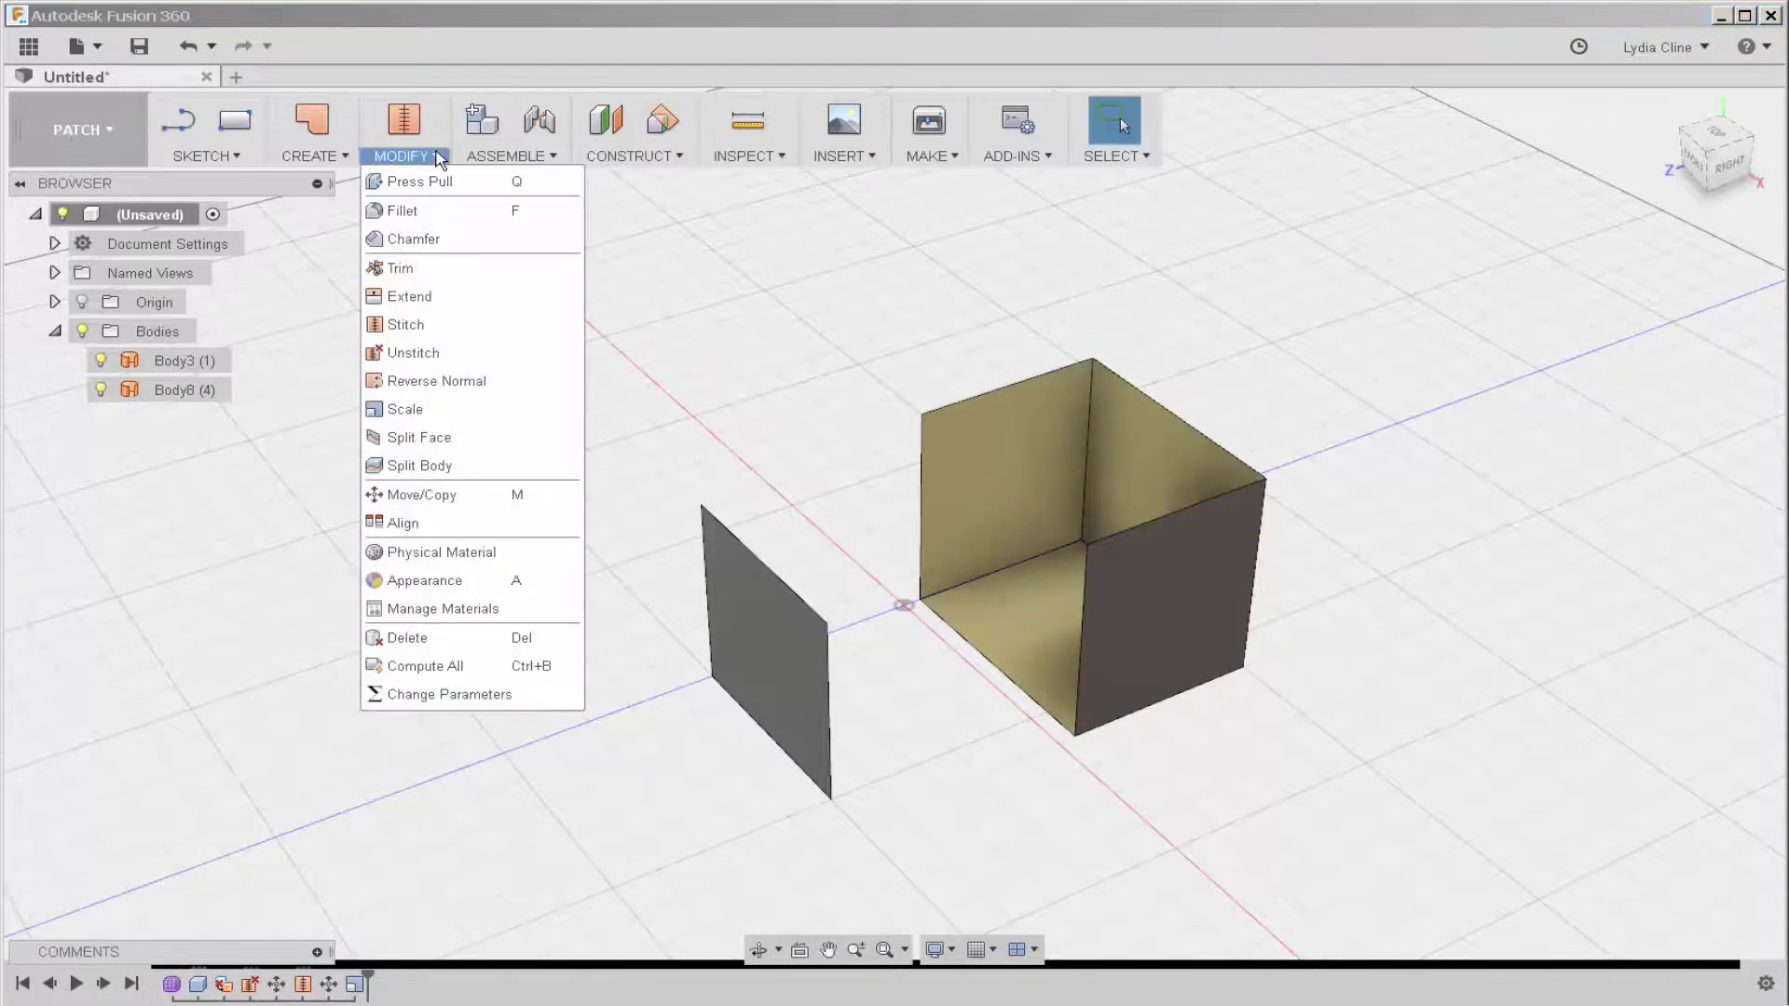
{"action": "left_click", "coordinate": [410, 211]}
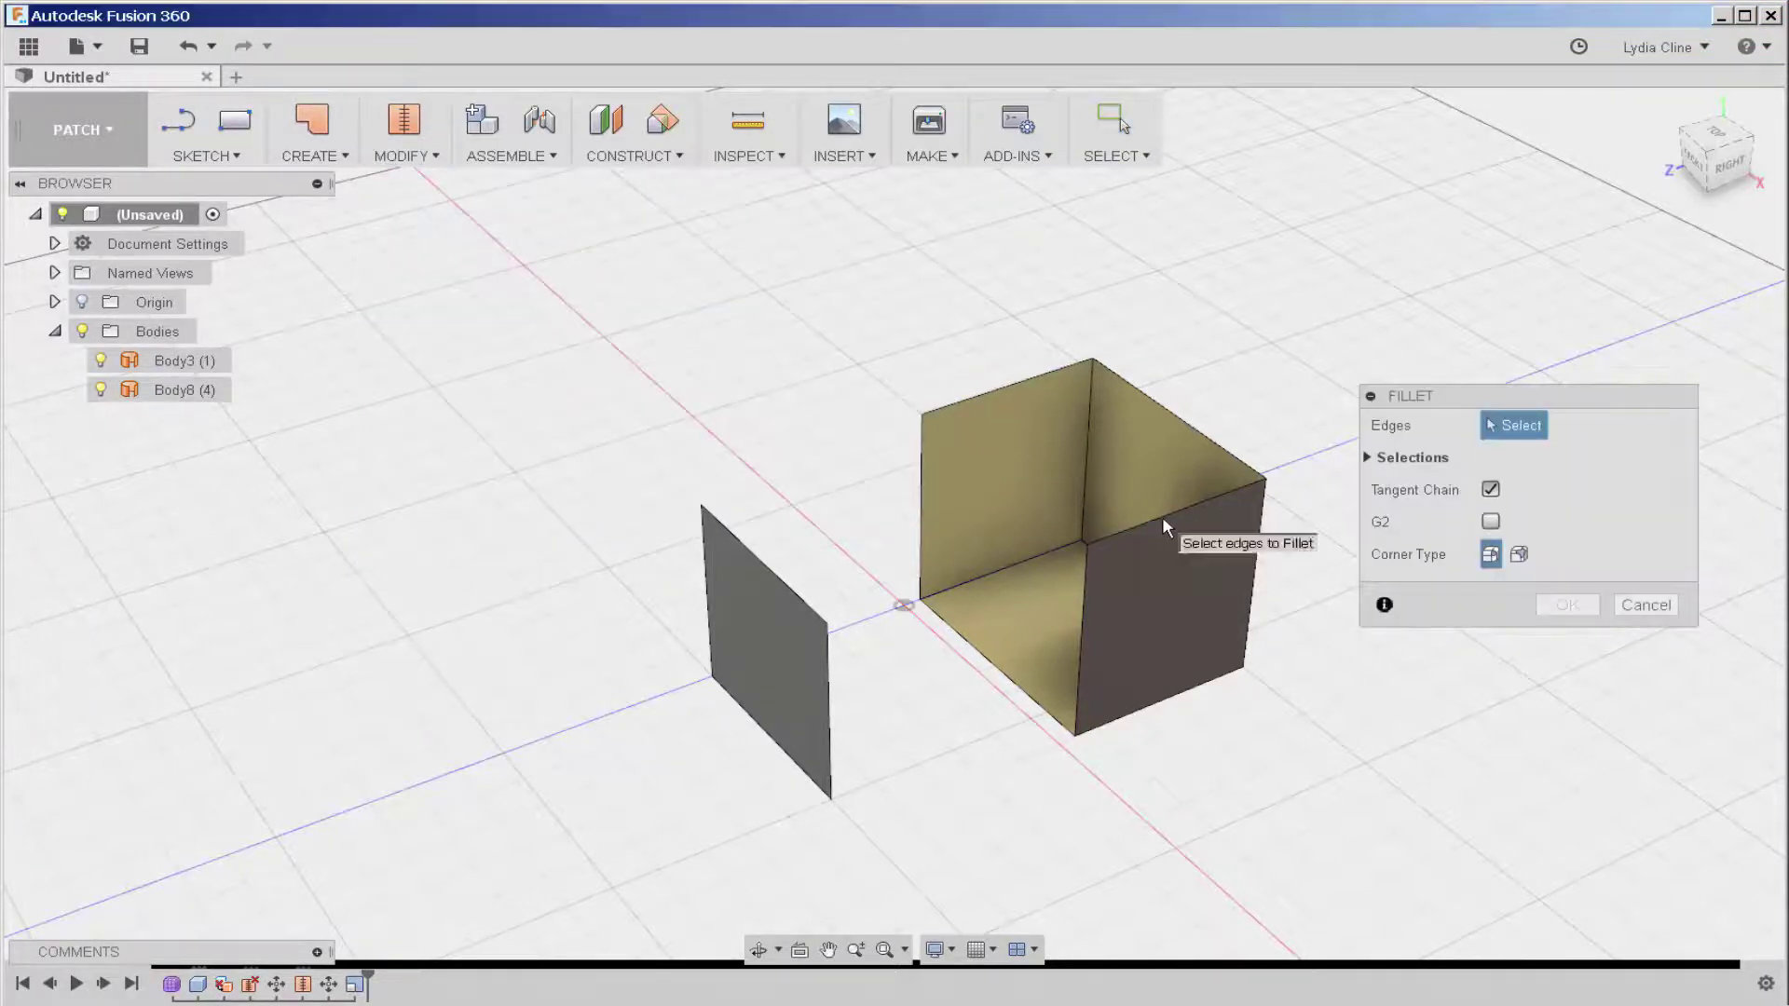
{"action": "left_click", "coordinate": [1249, 601]}
{"action": "scroll", "coordinate": [1289, 648], "scroll_direction": "up", "scroll_amount": 1}
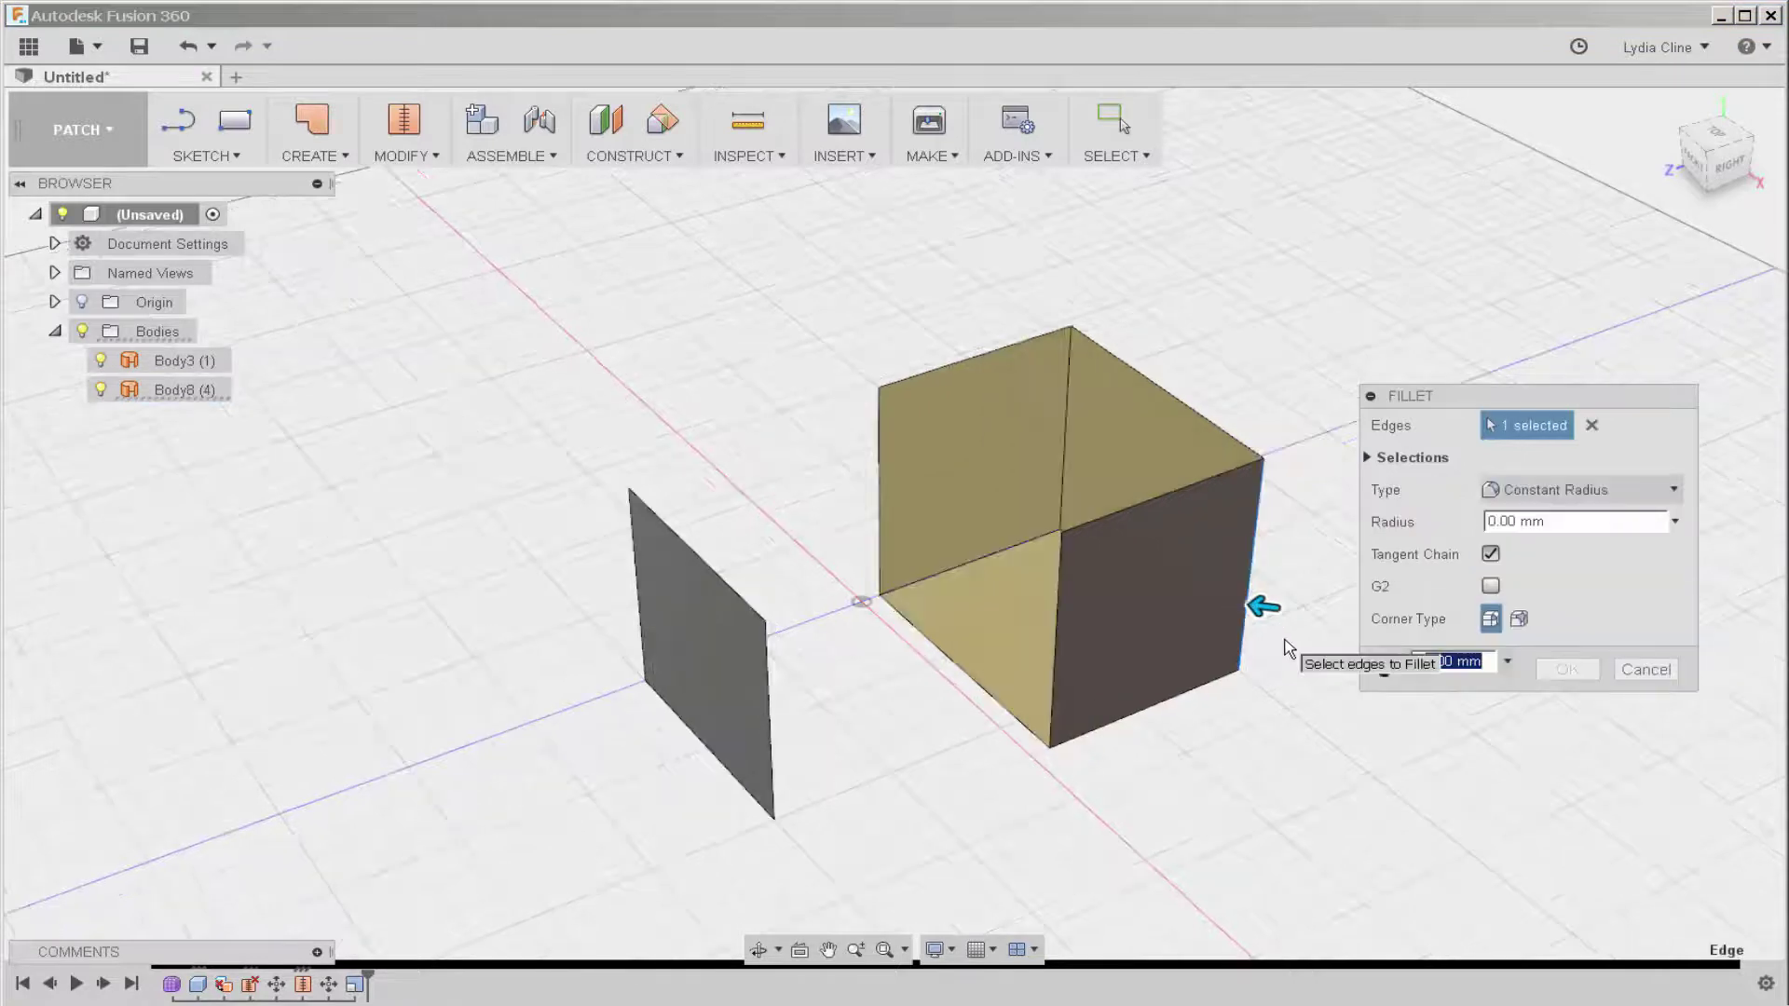
{"action": "left_click_drag", "start_coordinate": [1262, 607], "coordinate": [1227, 608]}
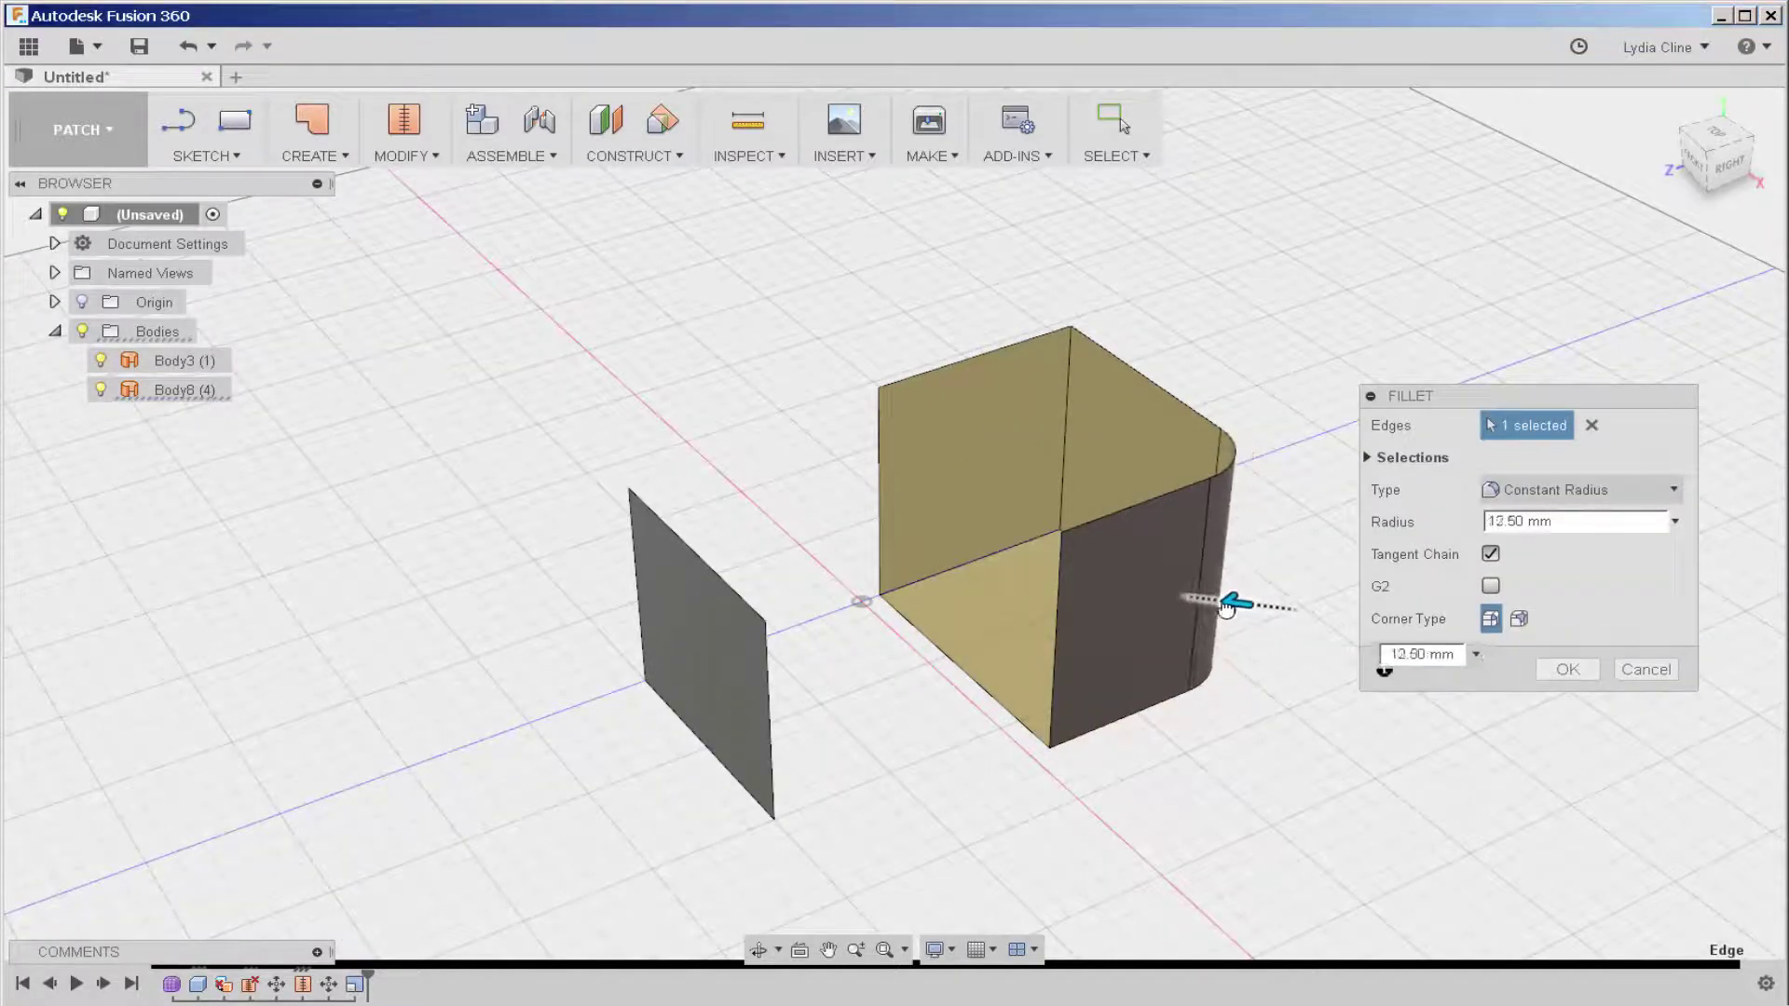
{"action": "left_click", "coordinate": [1426, 655]}
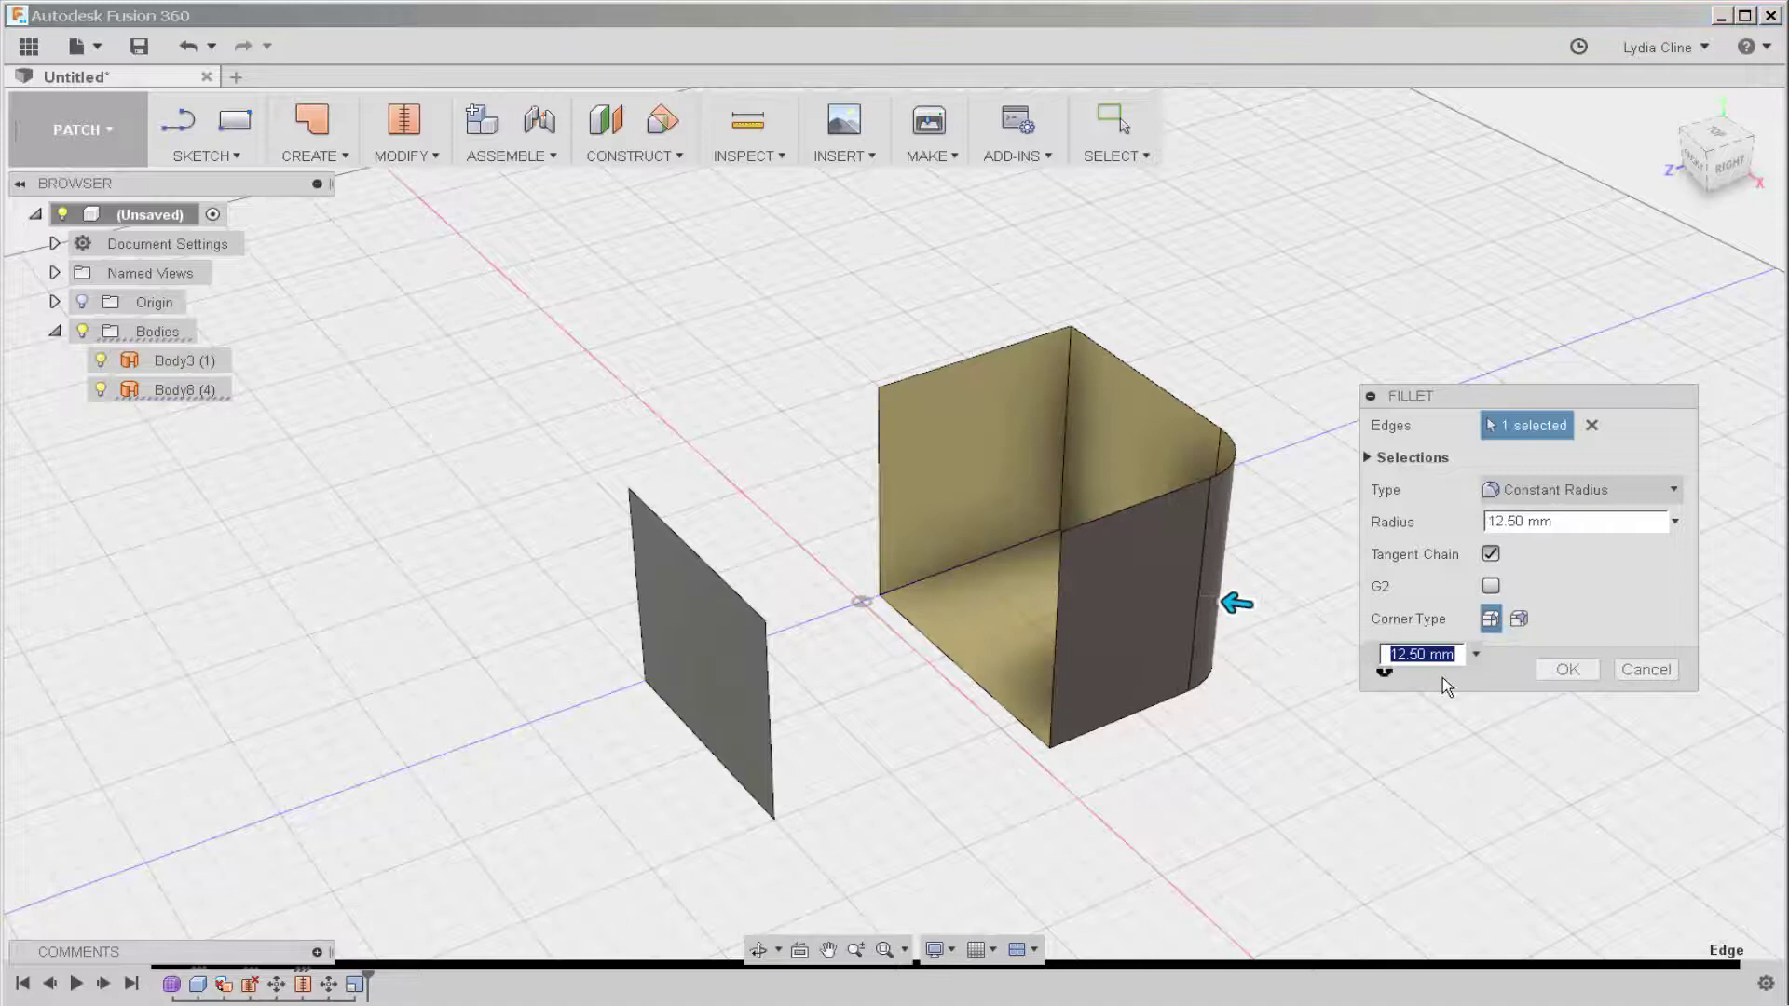
{"action": "middle_click_drag", "start_coordinate": [1377, 800], "coordinate": [1078, 758], "text": "shift"}
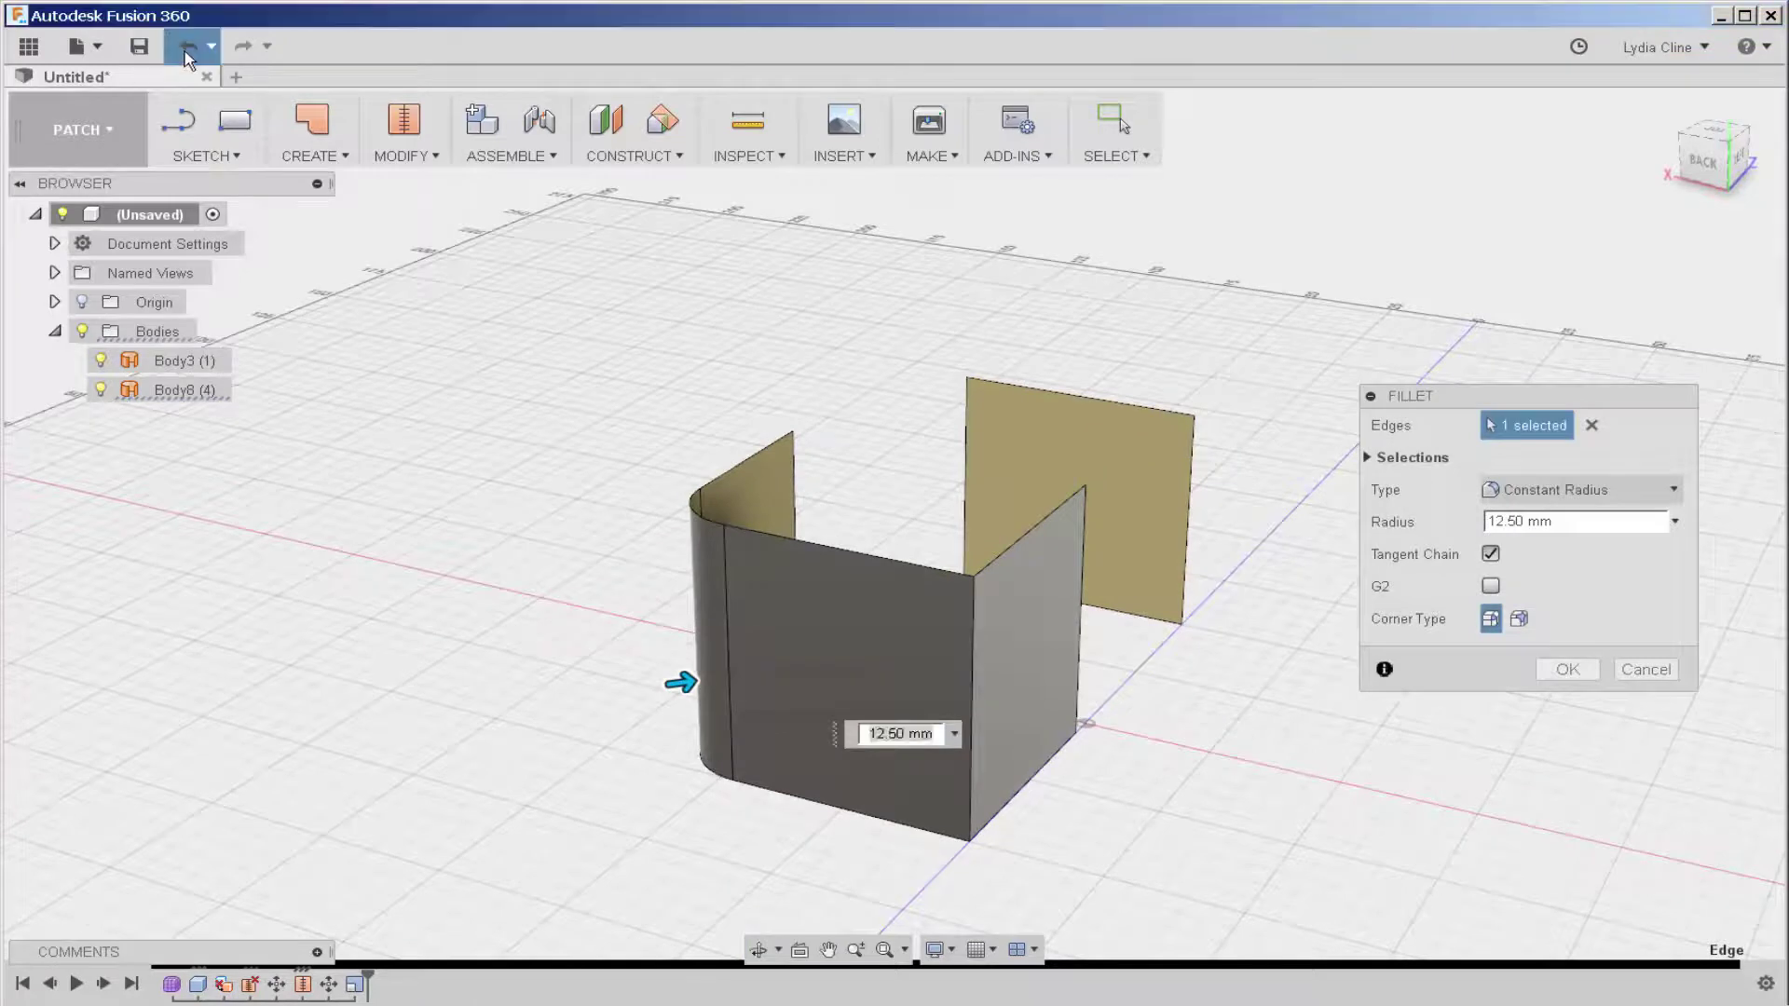
- Round the two vertical corner edges with 17.50 mm fillets, then select the box floor
{"action": "key", "text": "Escape"}
{"action": "left_click", "coordinate": [669, 618]}
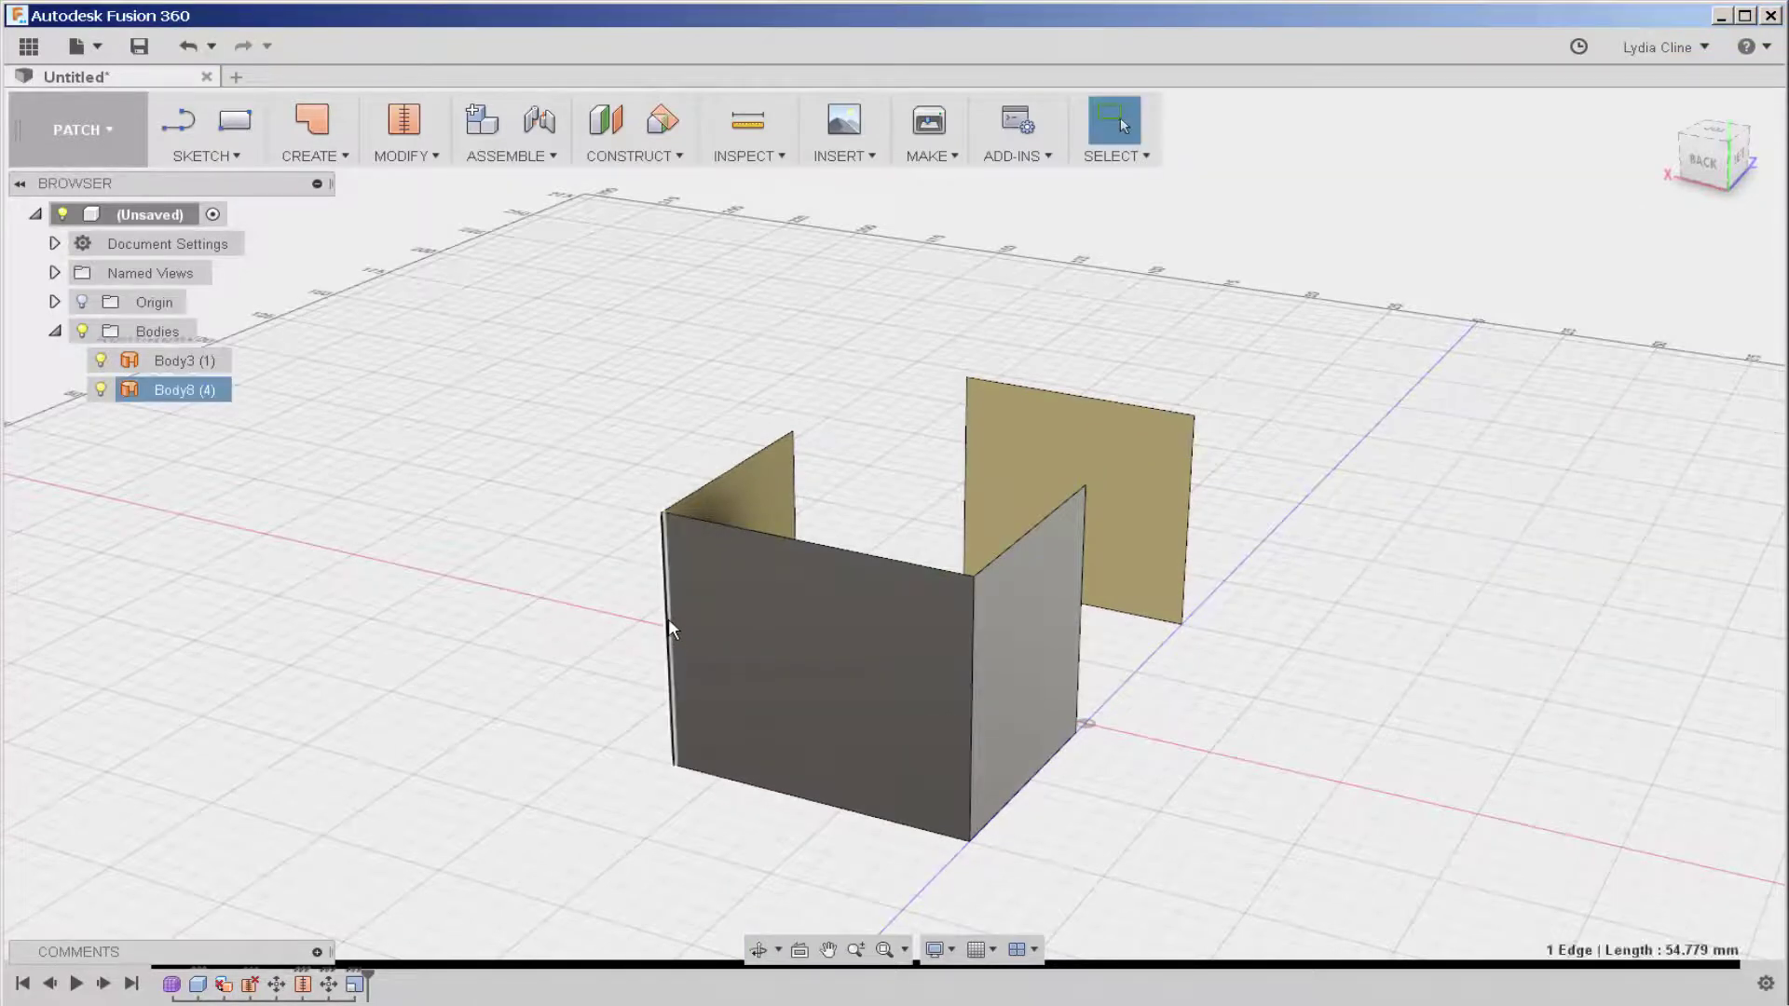
{"action": "left_click", "coordinate": [973, 687], "text": "ctrl"}
{"action": "right_click", "coordinate": [974, 687]}
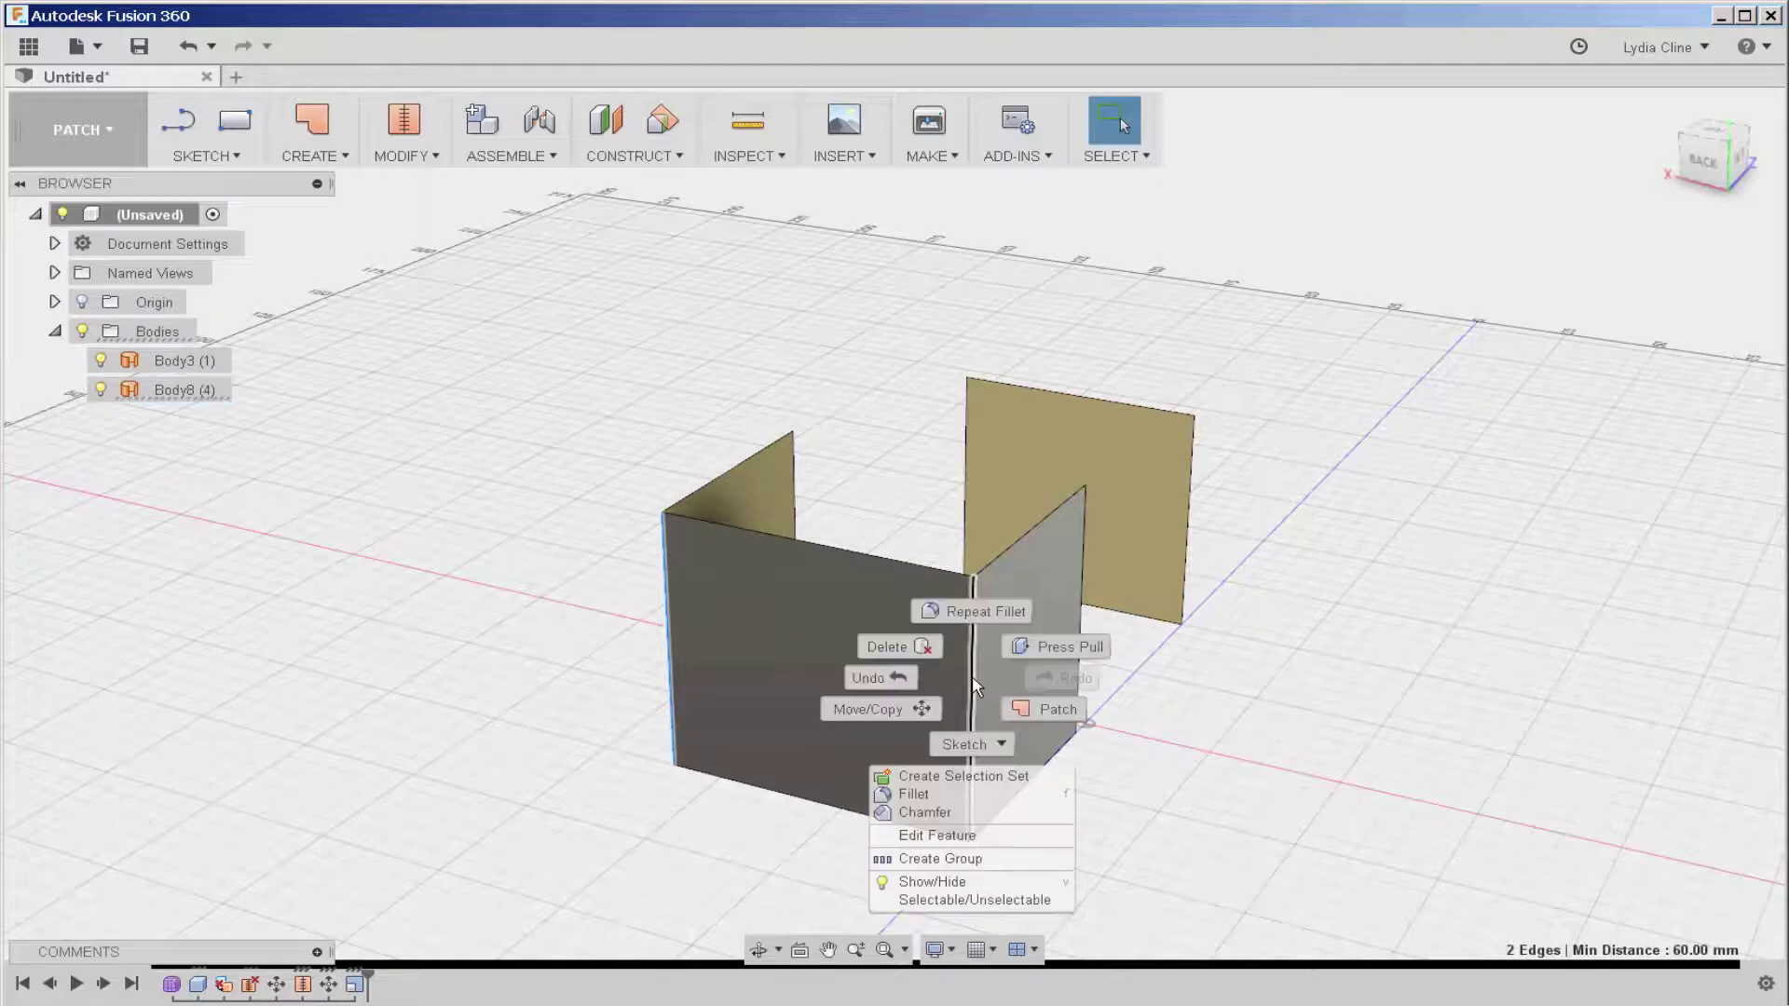
{"action": "left_click", "coordinate": [960, 608]}
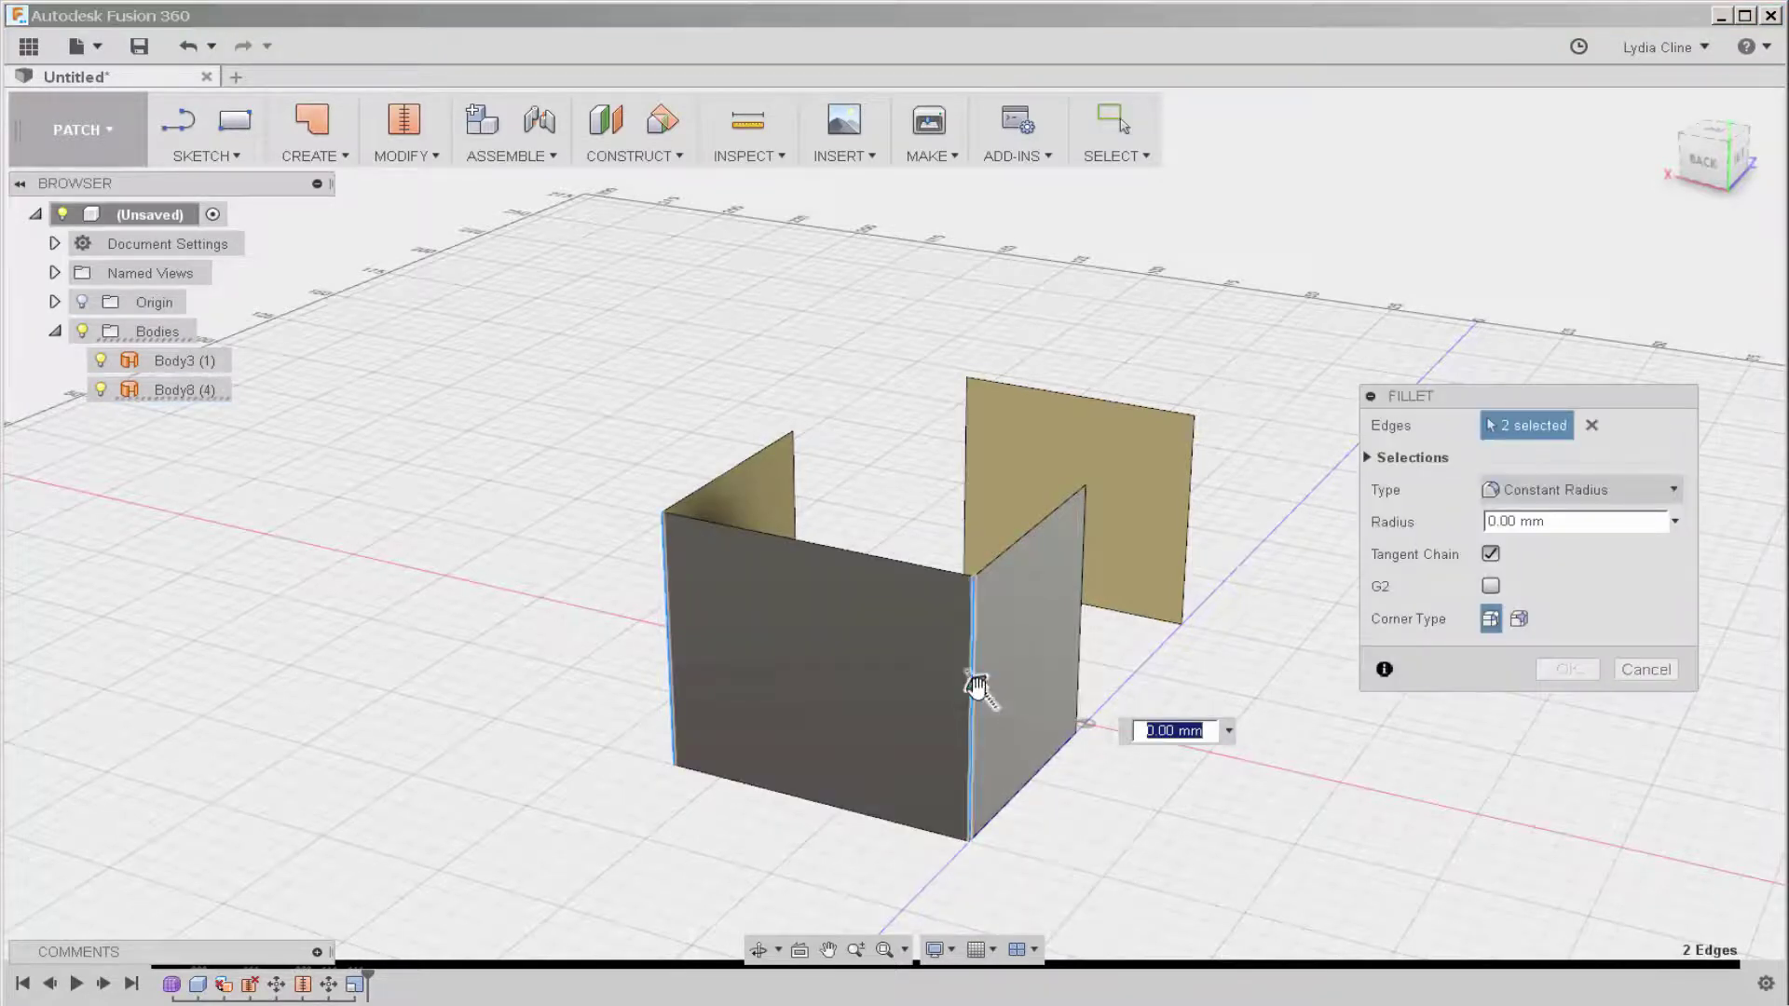
{"action": "left_click_drag", "start_coordinate": [976, 687], "coordinate": [962, 666]}
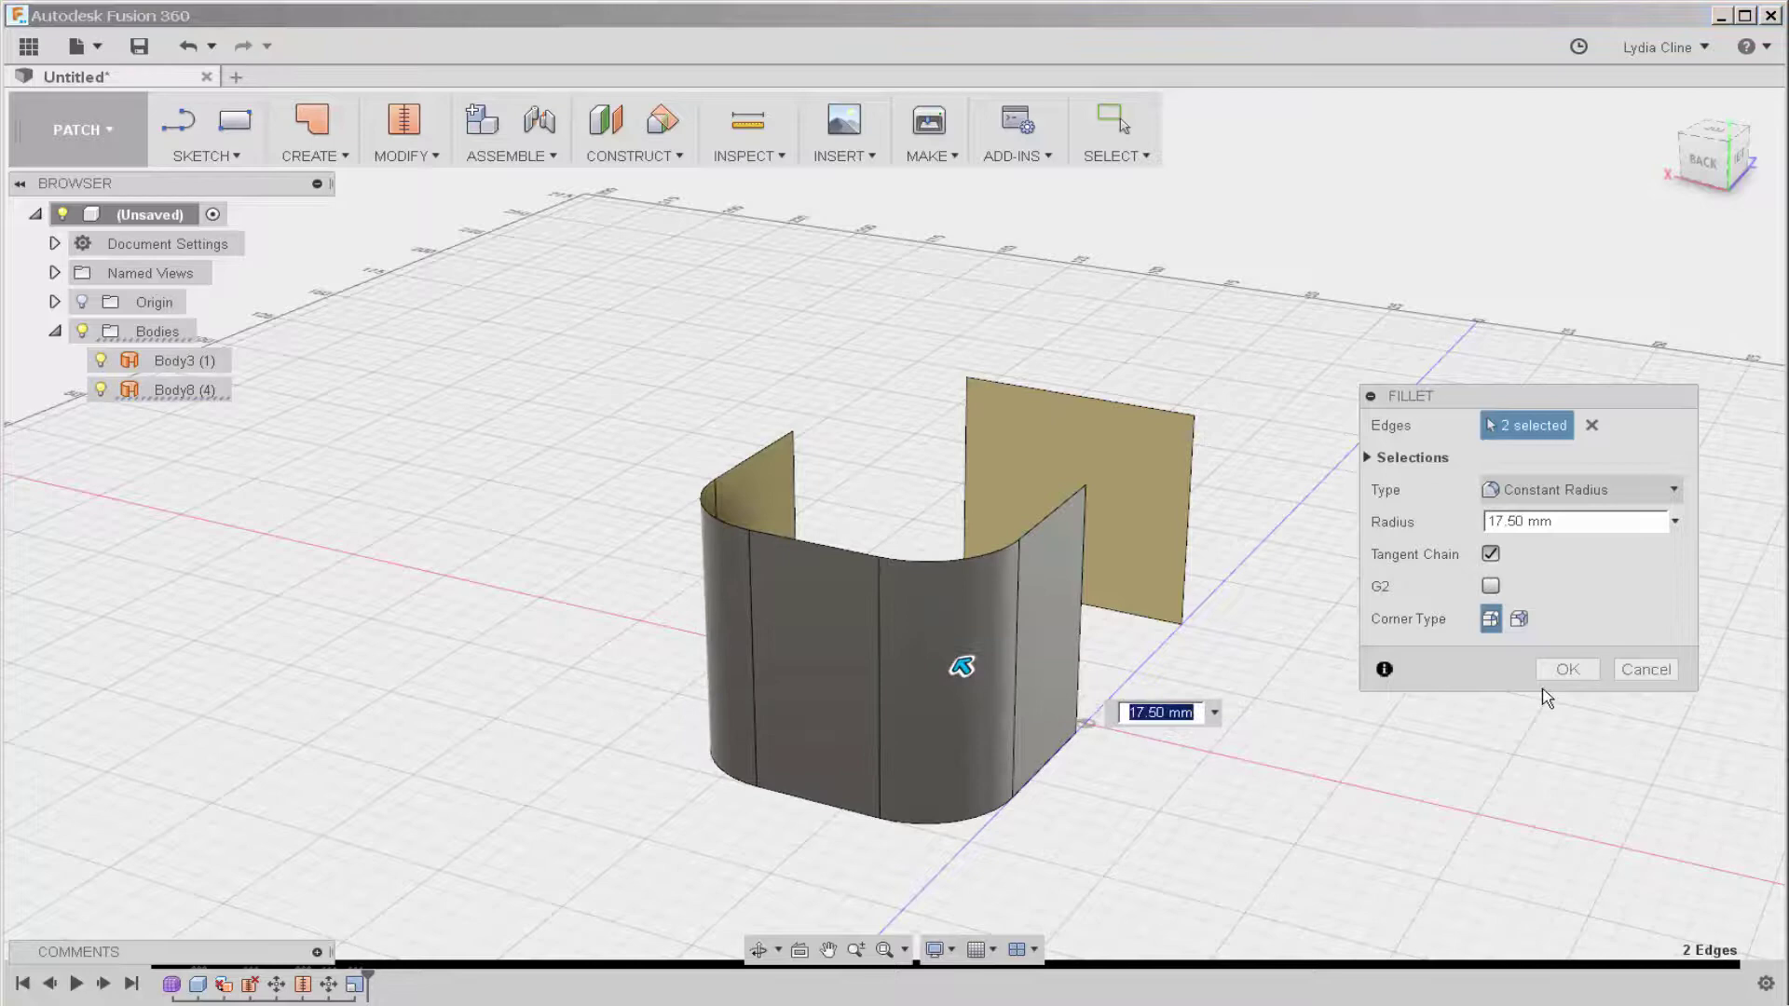
{"action": "left_click", "coordinate": [1568, 669]}
{"action": "middle_click_drag", "start_coordinate": [450, 675], "coordinate": [759, 711], "text": "shift"}
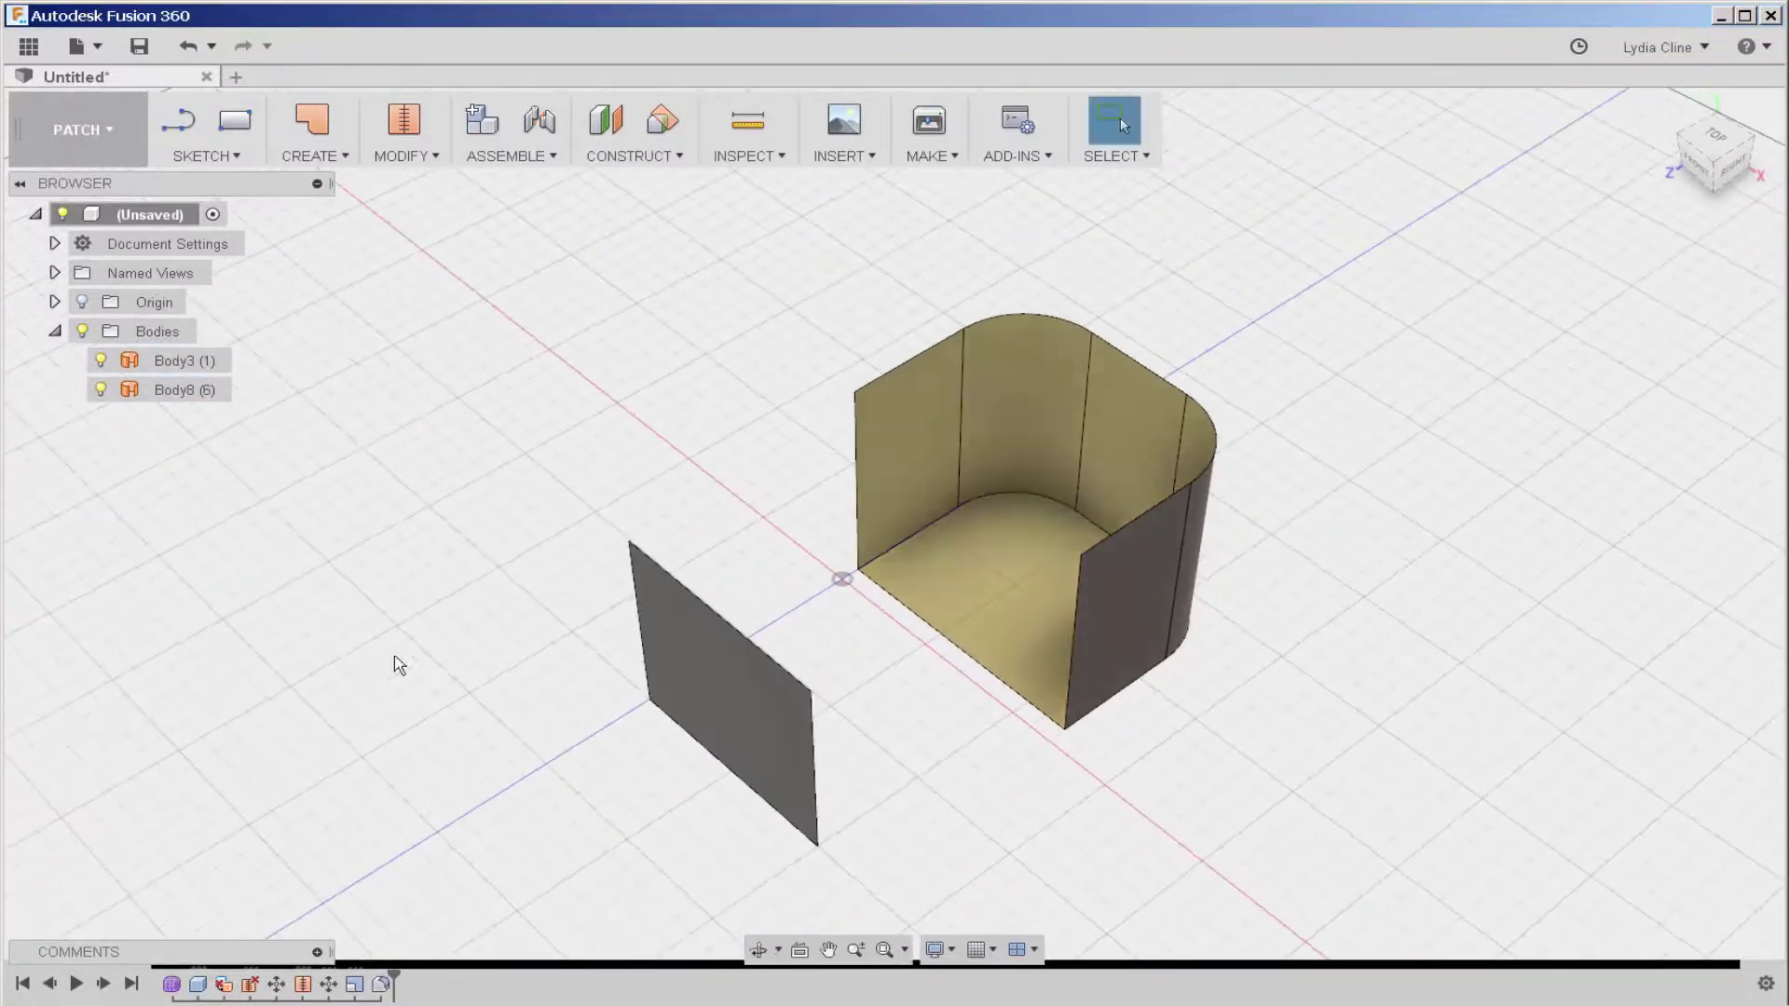
{"action": "left_click", "coordinate": [991, 591]}
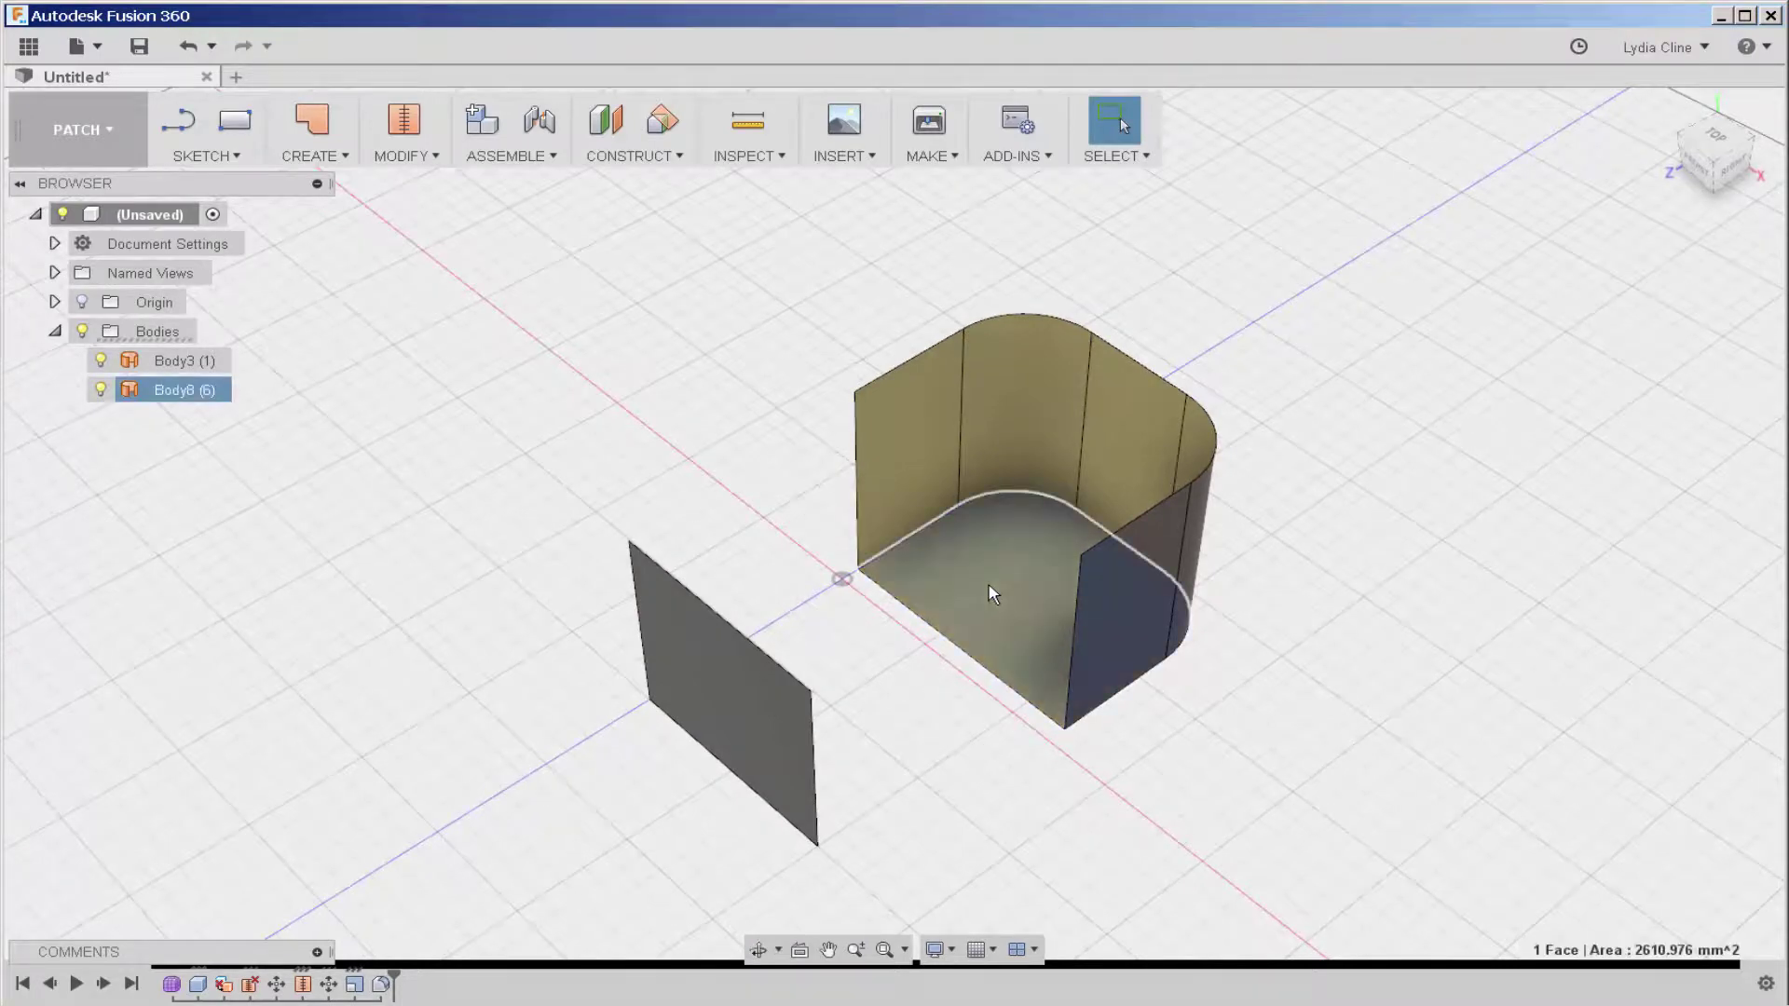
- Press Pull the box's floor face to a -25.00 mm offset to deepen the box
{"action": "right_click", "coordinate": [991, 593]}
{"action": "middle_click_drag", "start_coordinate": [914, 604], "coordinate": [667, 488], "text": "shift"}
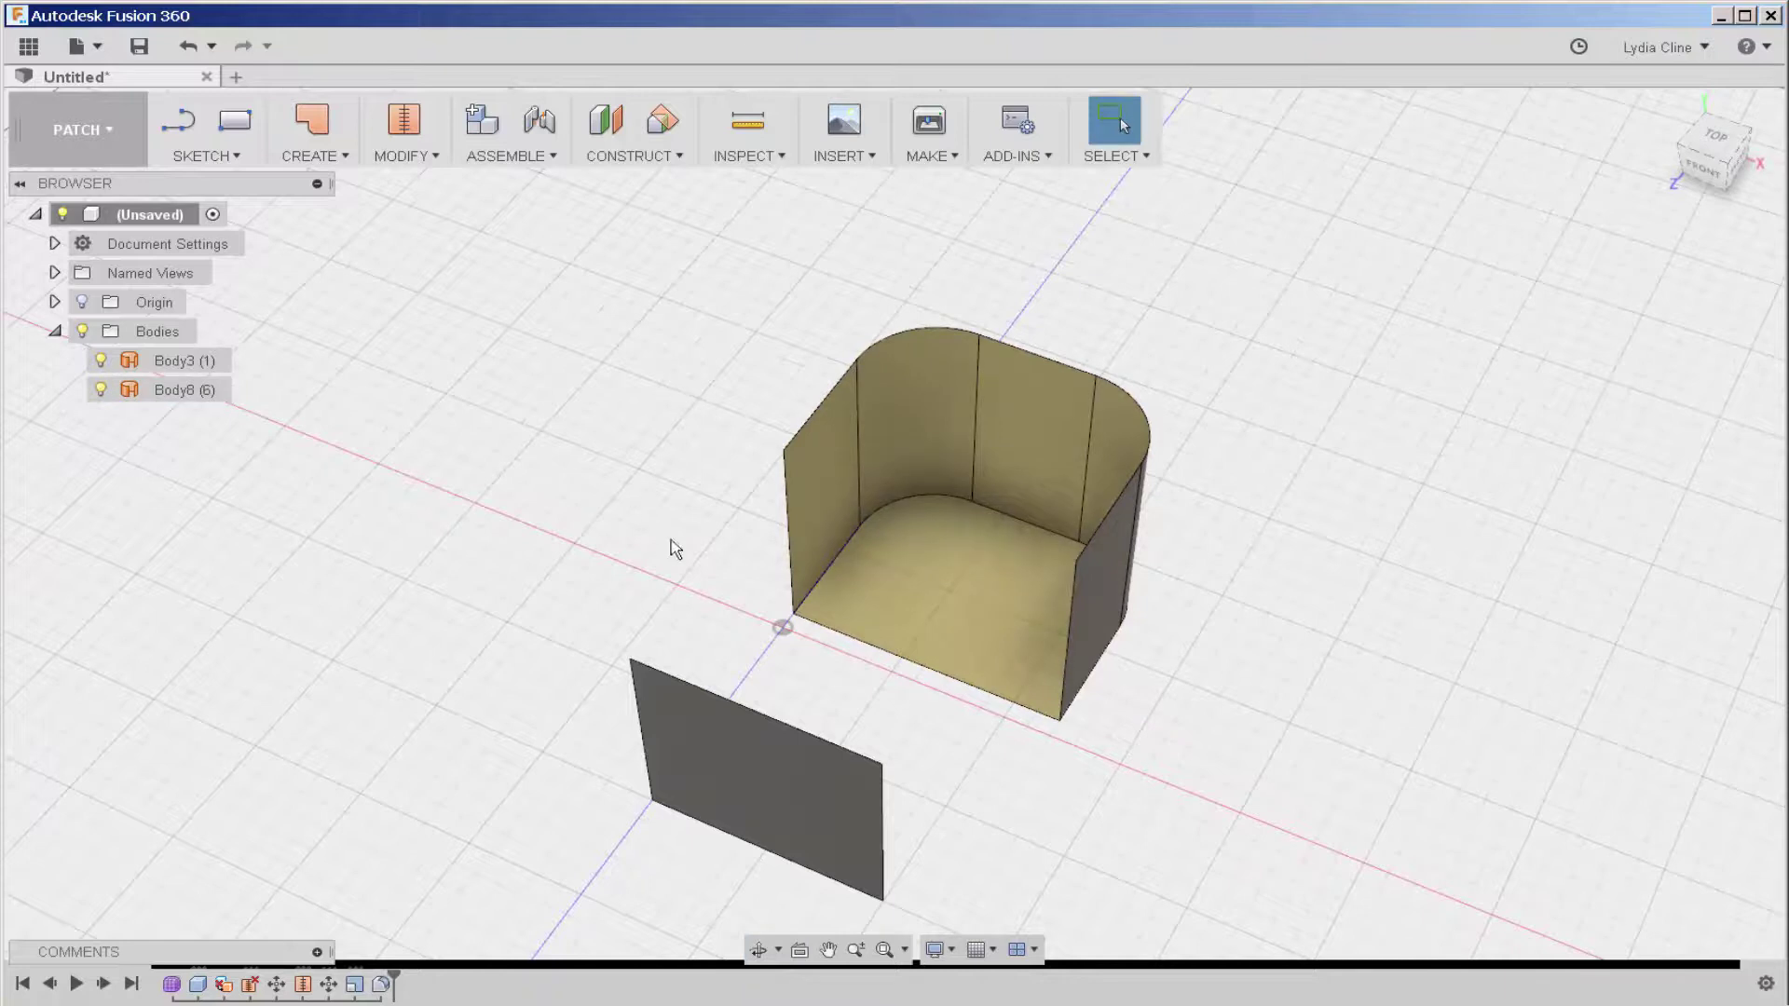
{"action": "left_click", "coordinate": [964, 570]}
{"action": "right_click", "coordinate": [965, 572]}
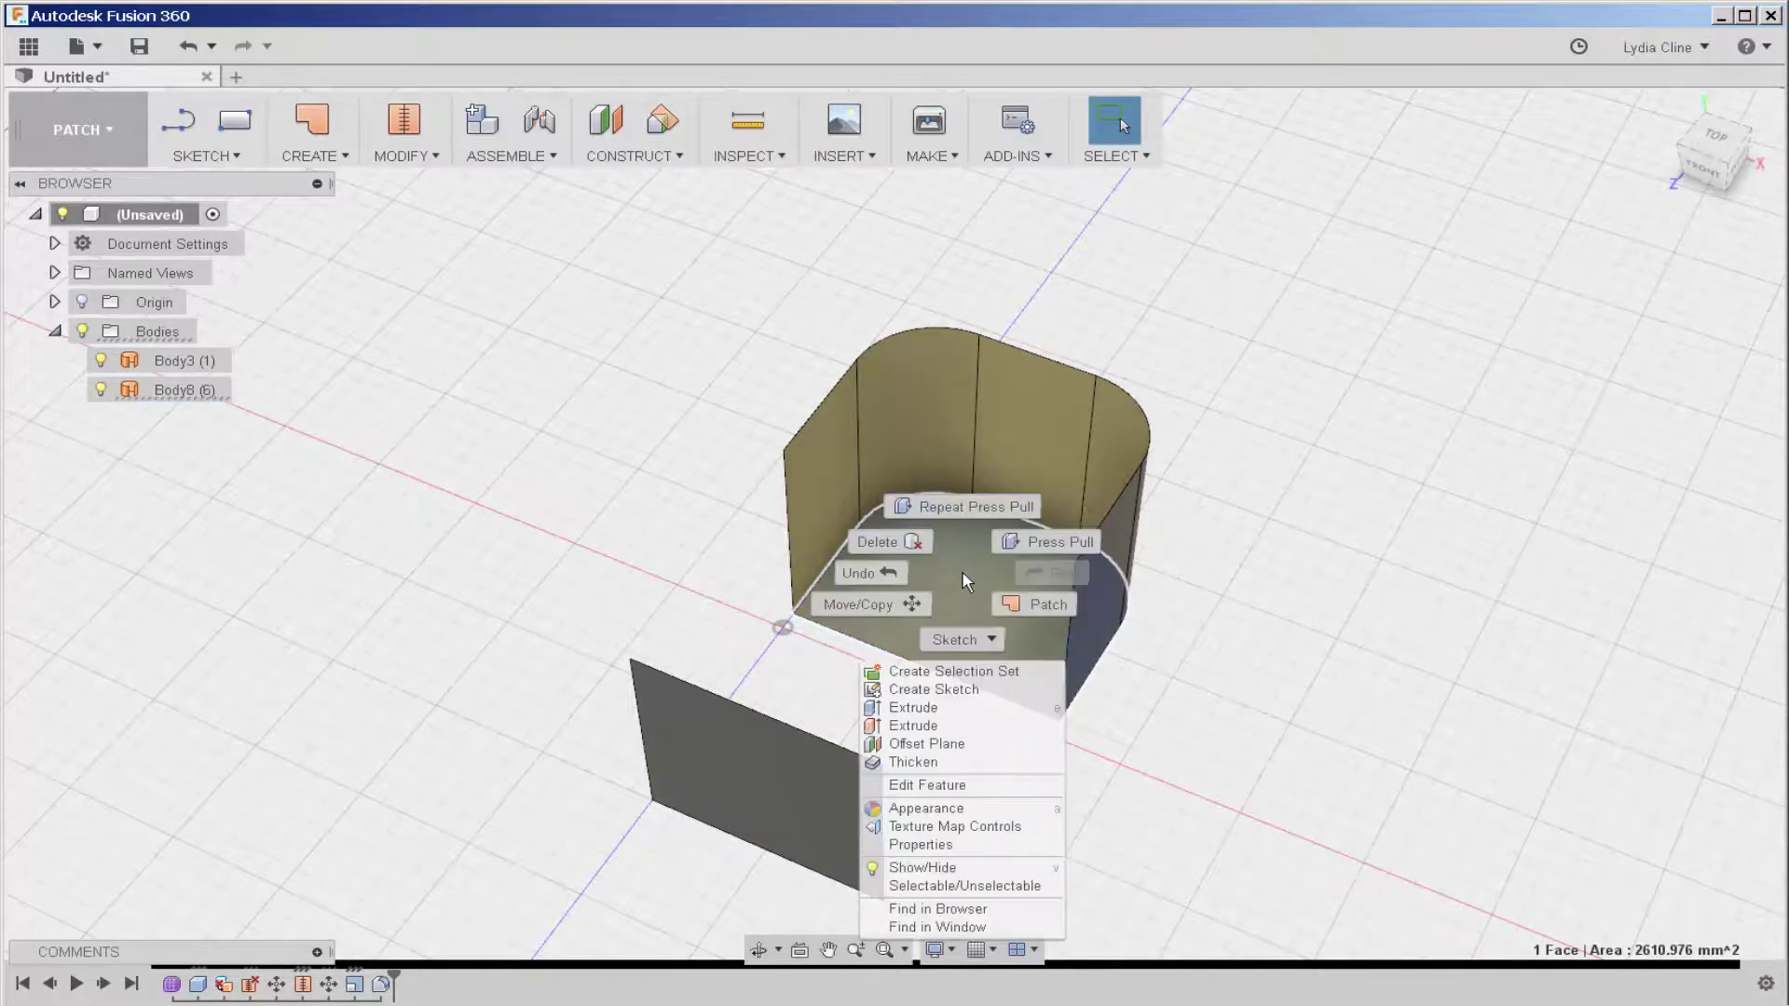
{"action": "left_click", "coordinate": [1025, 542]}
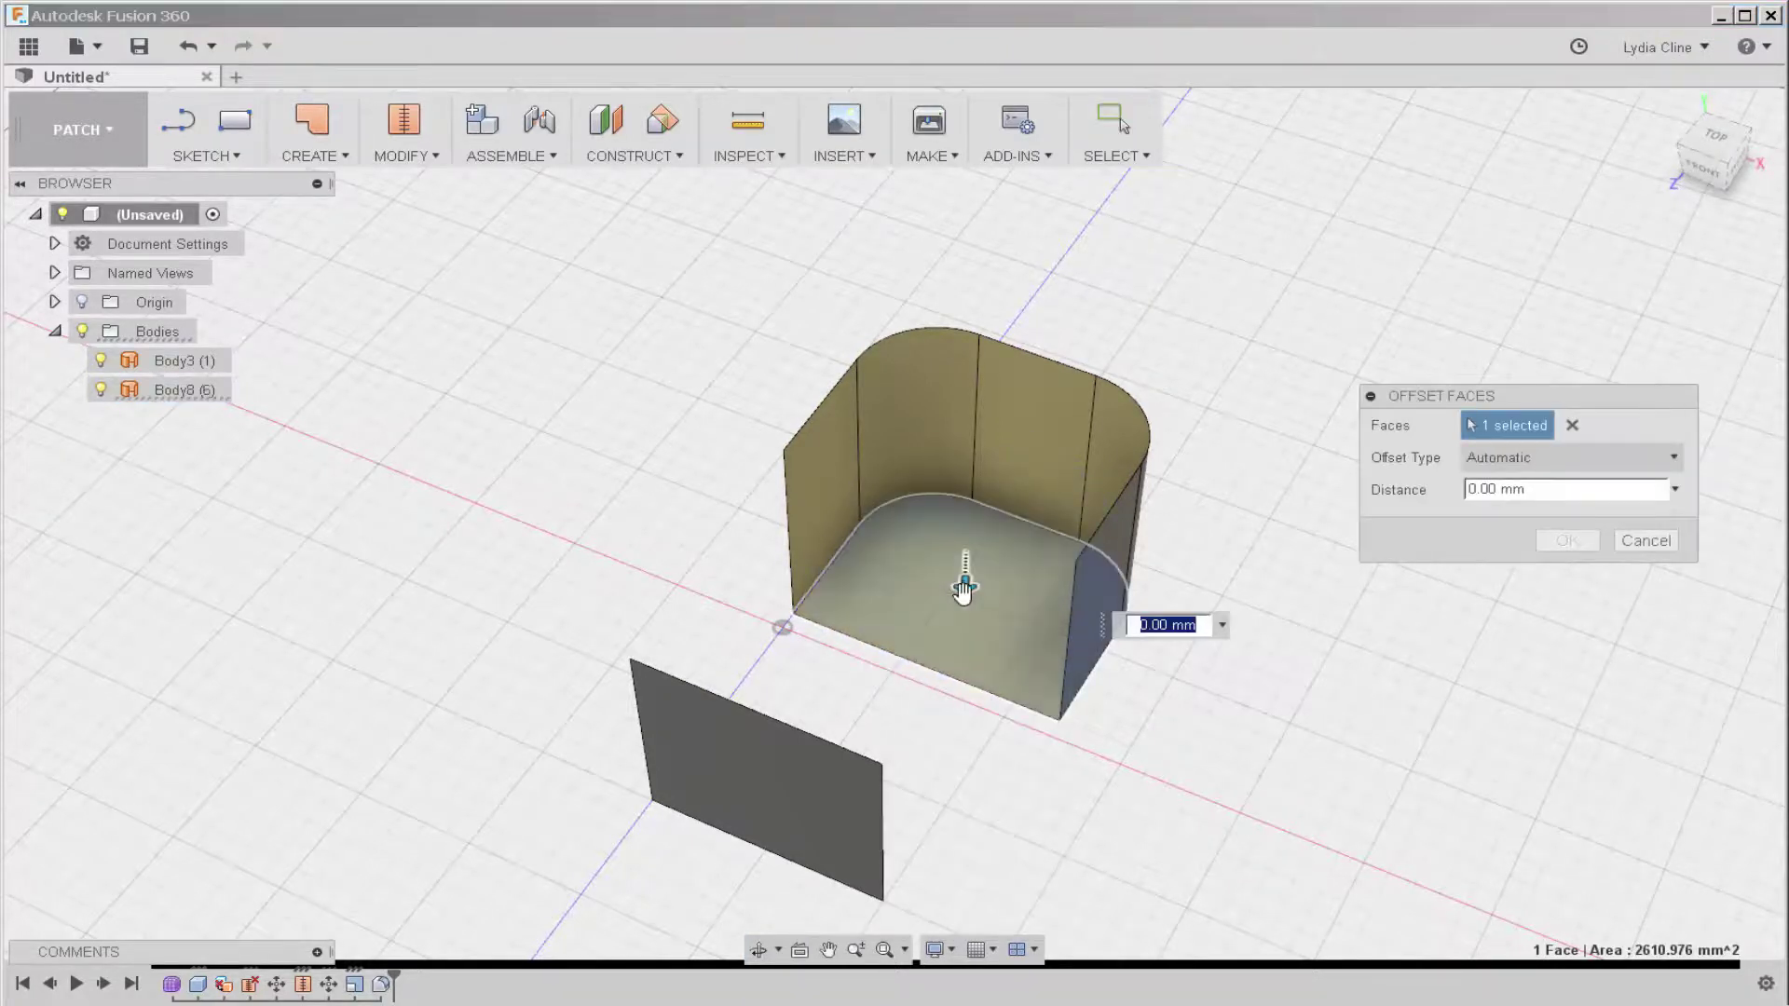
{"action": "left_click_drag", "start_coordinate": [963, 589], "coordinate": [910, 655]}
{"action": "left_click", "coordinate": [1567, 540]}
{"action": "middle_click_drag", "start_coordinate": [820, 736], "coordinate": [752, 758], "text": "shift"}
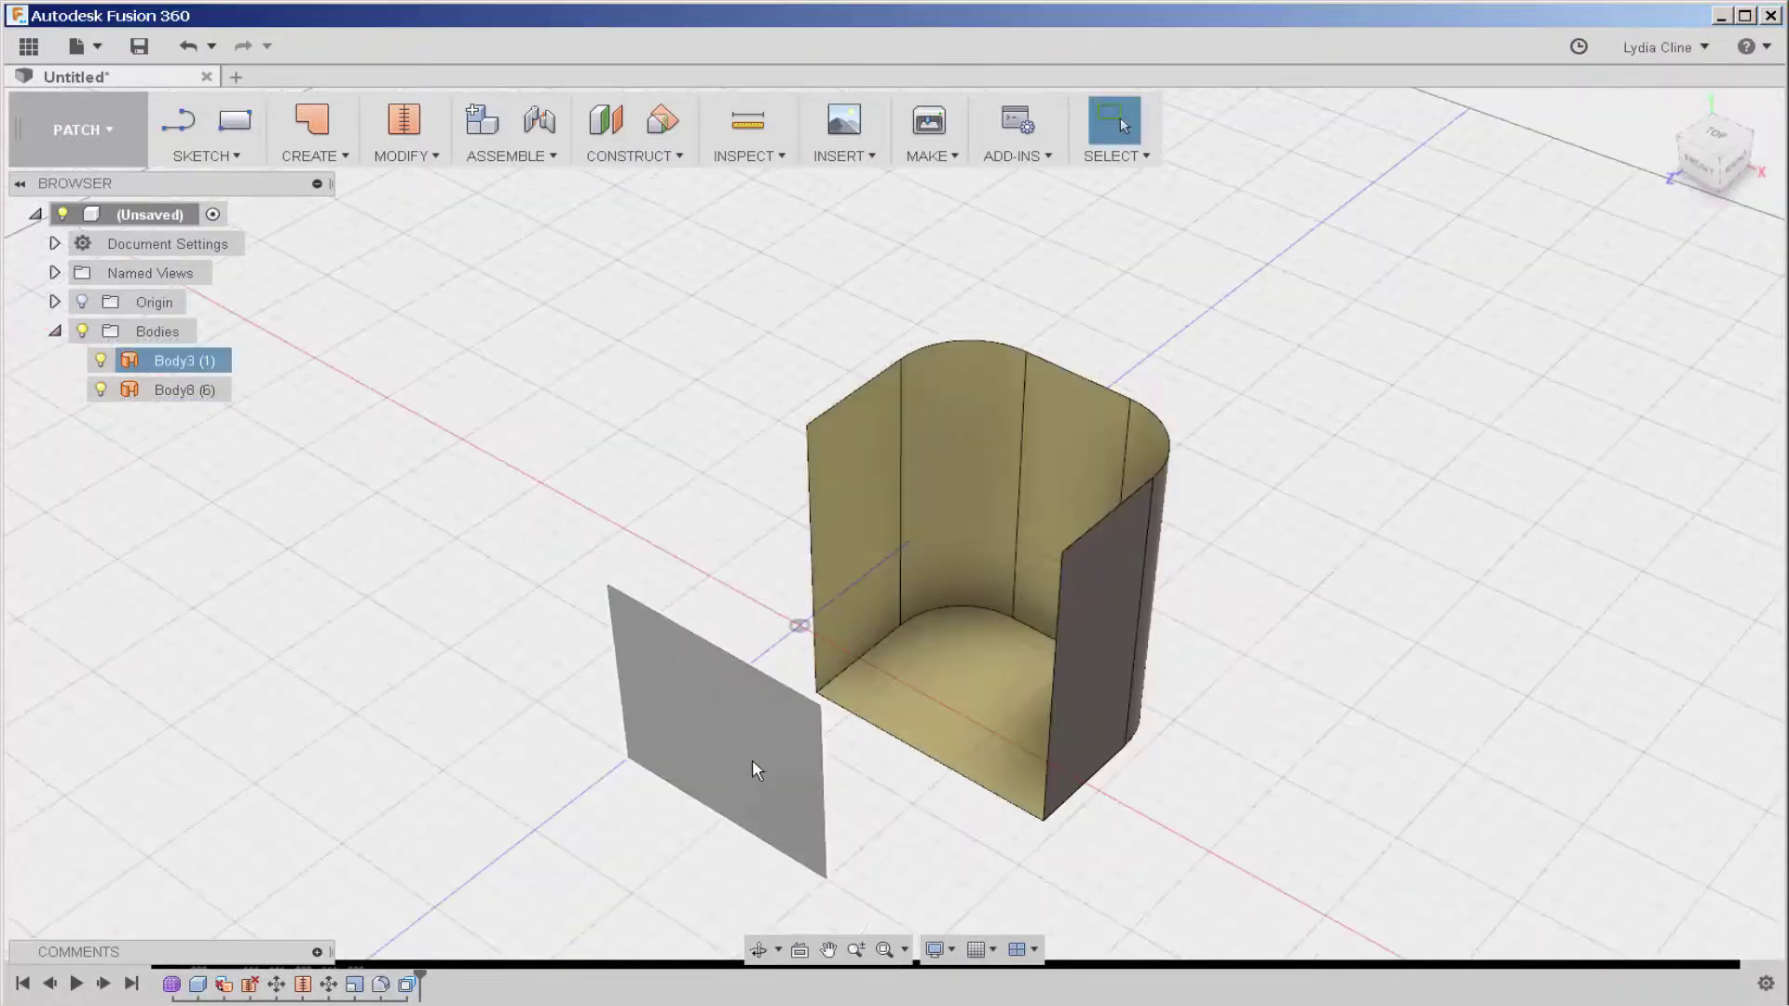
- Remove Body3 from the Browser, leaving the rounded box Body8 on its own
{"action": "left_click", "coordinate": [207, 363]}
{"action": "right_click", "coordinate": [209, 365]}
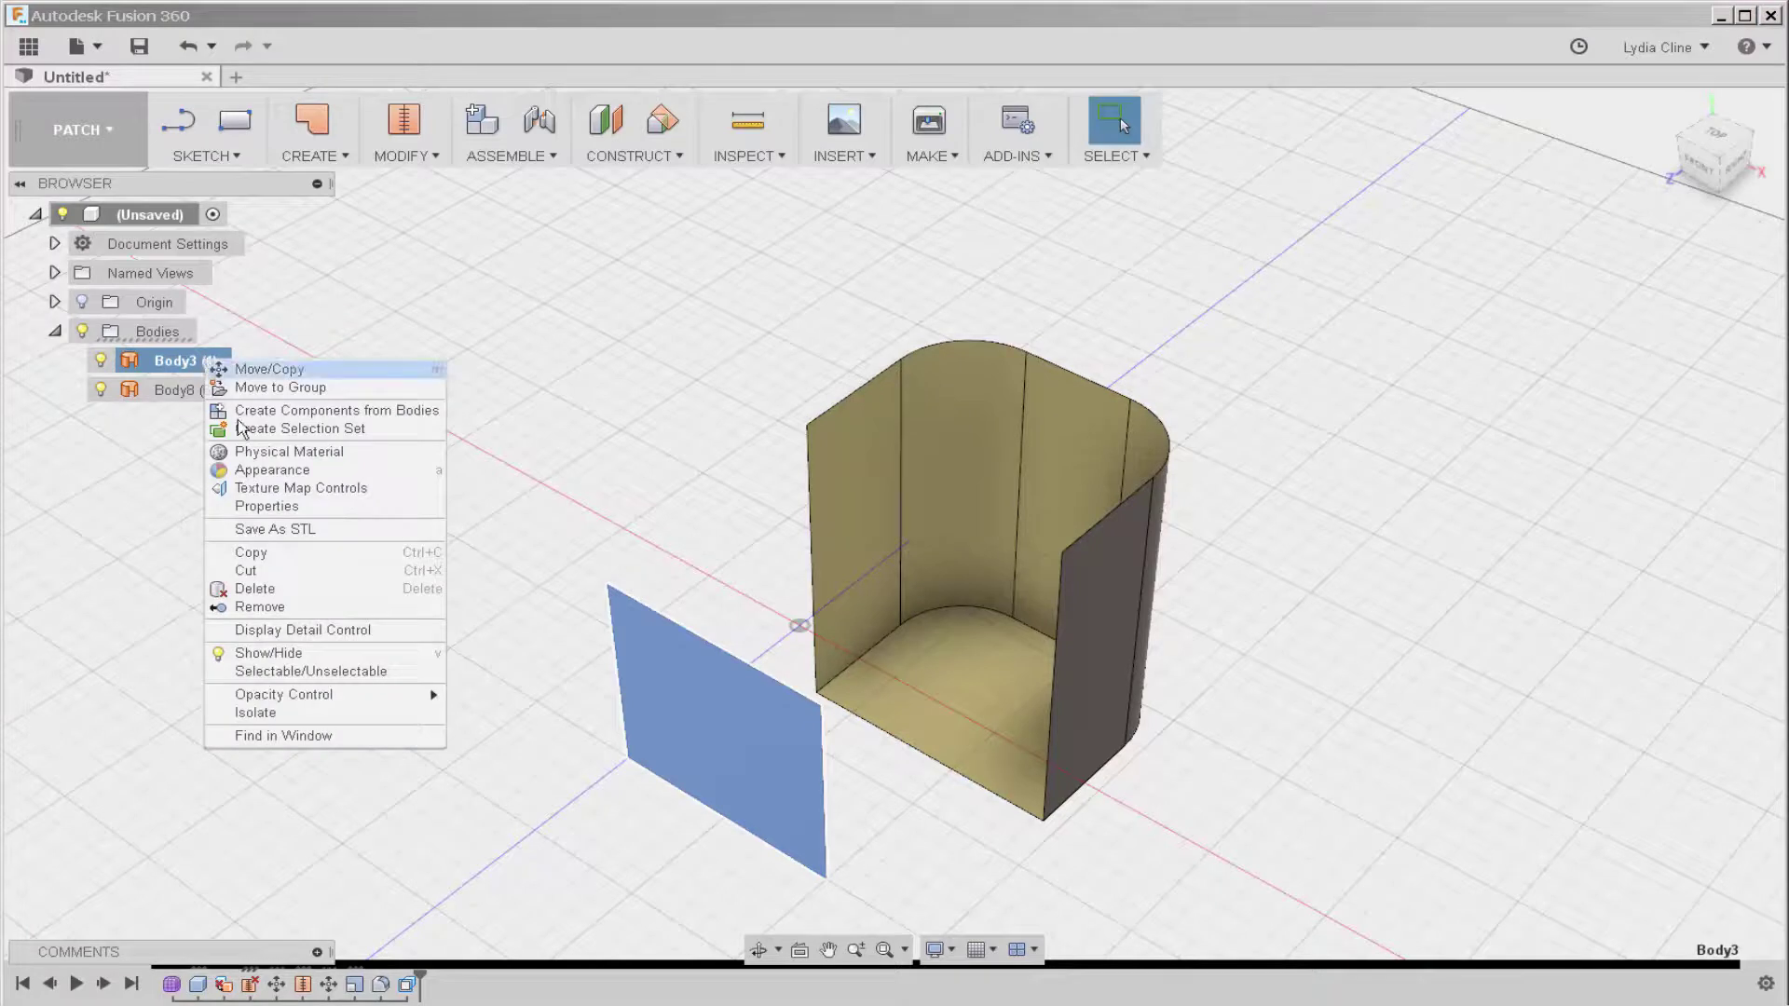
{"action": "left_click", "coordinate": [309, 605]}
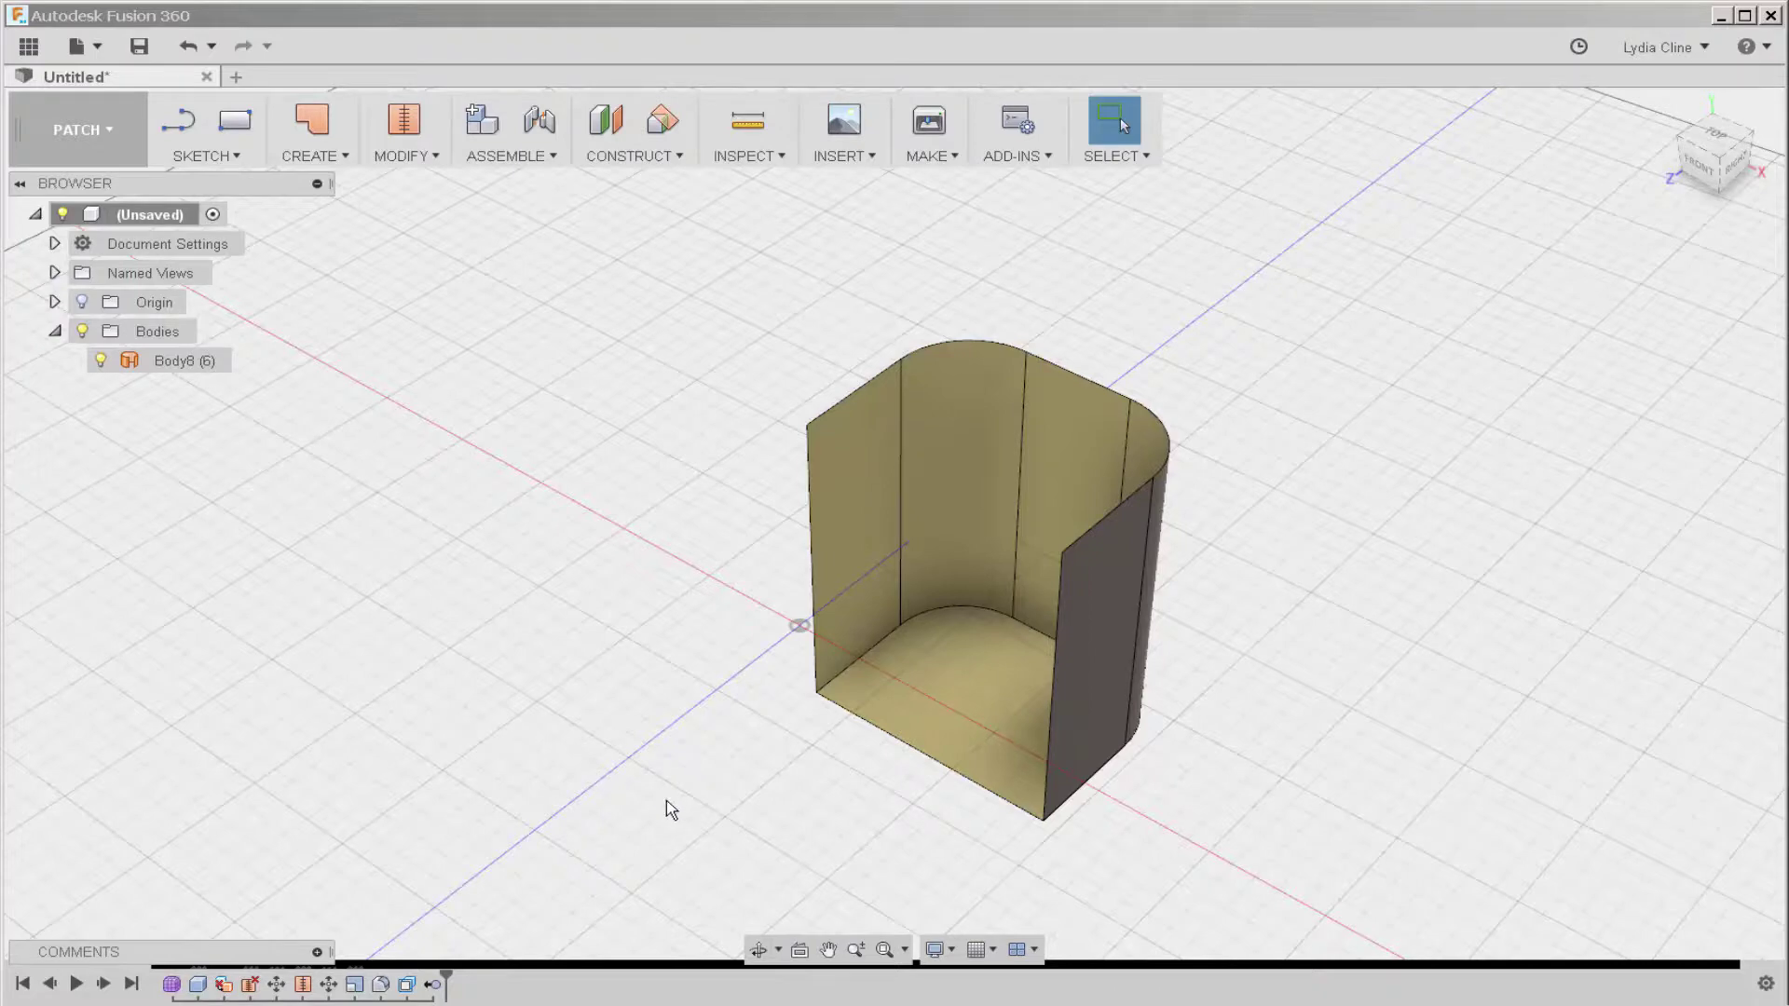
{"action": "middle_click_drag", "start_coordinate": [671, 804], "coordinate": [667, 691], "text": "shift"}
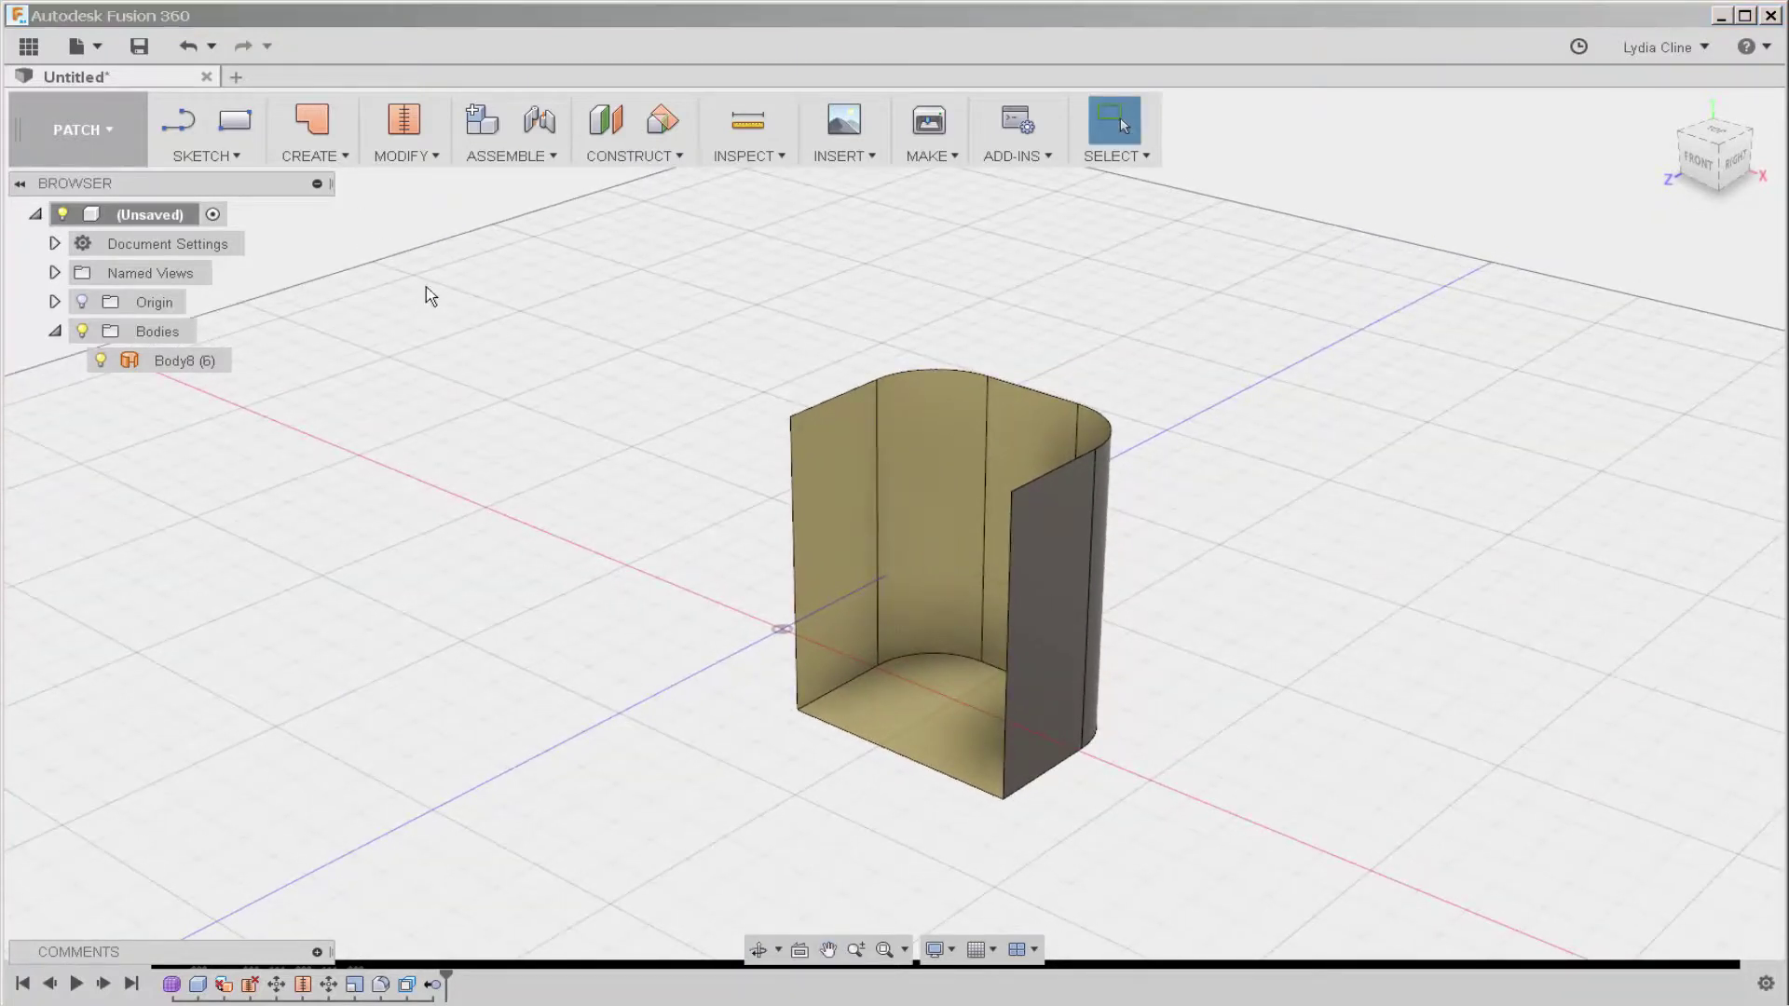
- Thicken the box's three faces, walls and floor, by -10.00 mm
{"action": "left_click", "coordinate": [345, 158]}
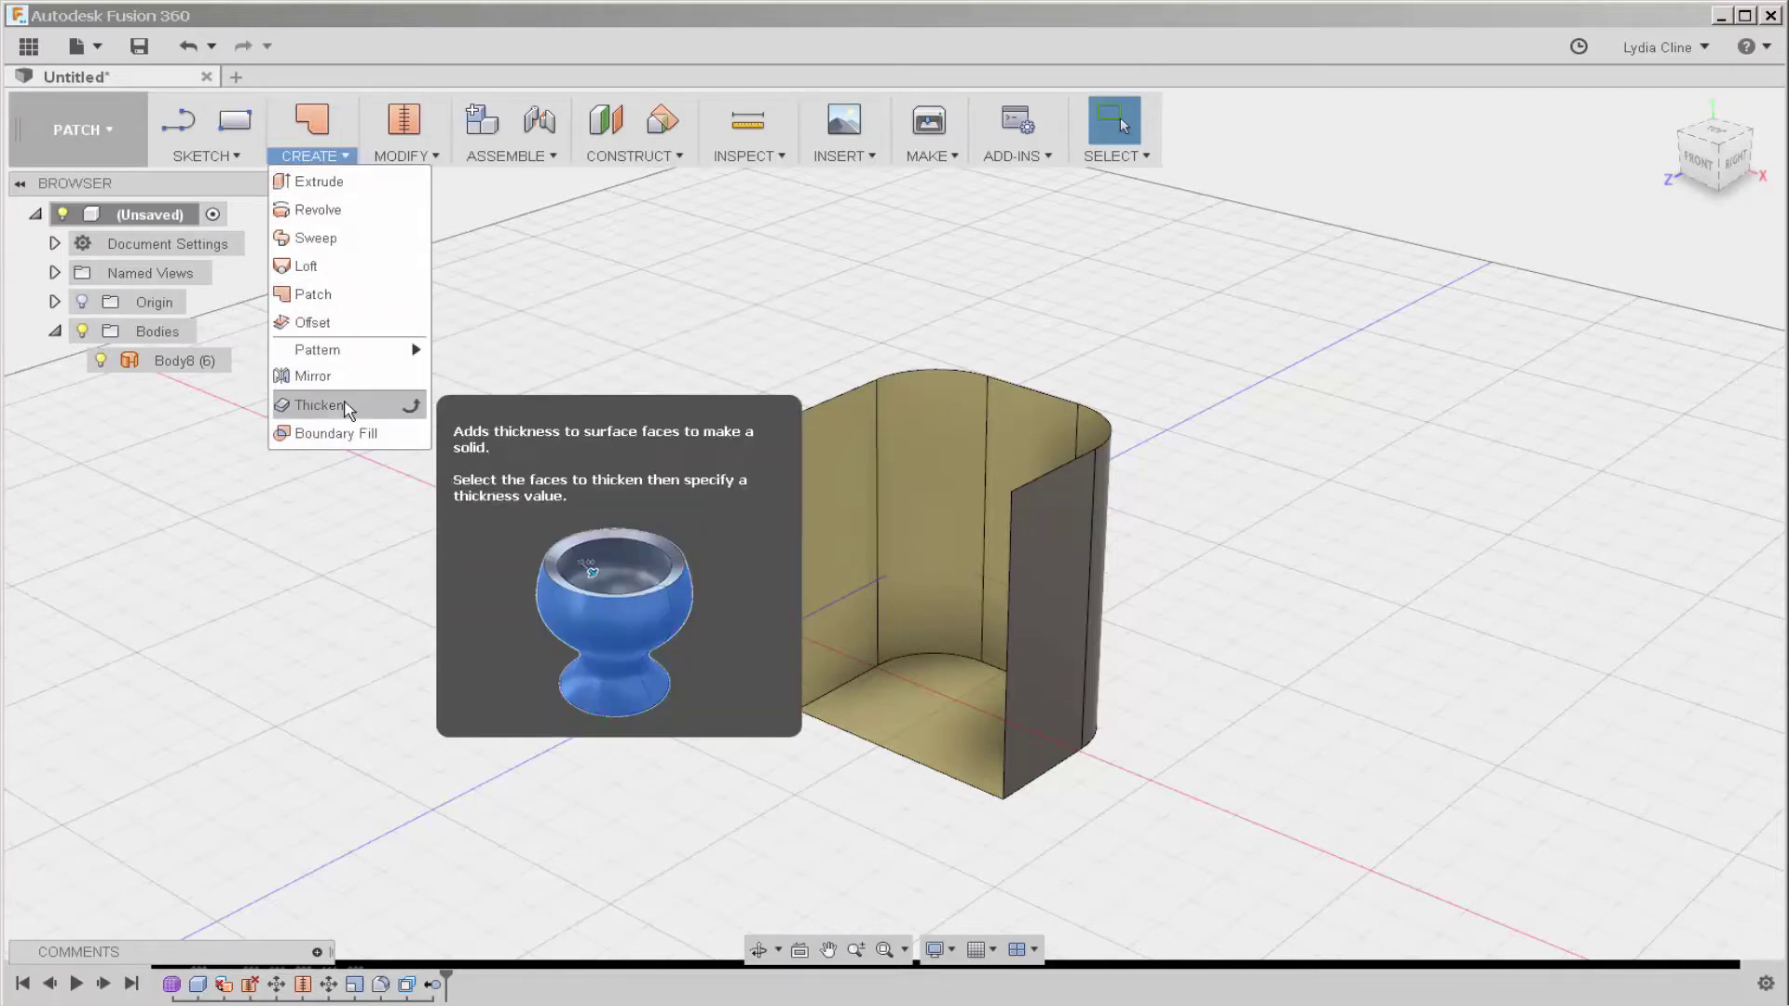
{"action": "left_click", "coordinate": [348, 407]}
{"action": "left_click_drag", "start_coordinate": [680, 325], "coordinate": [1137, 895]}
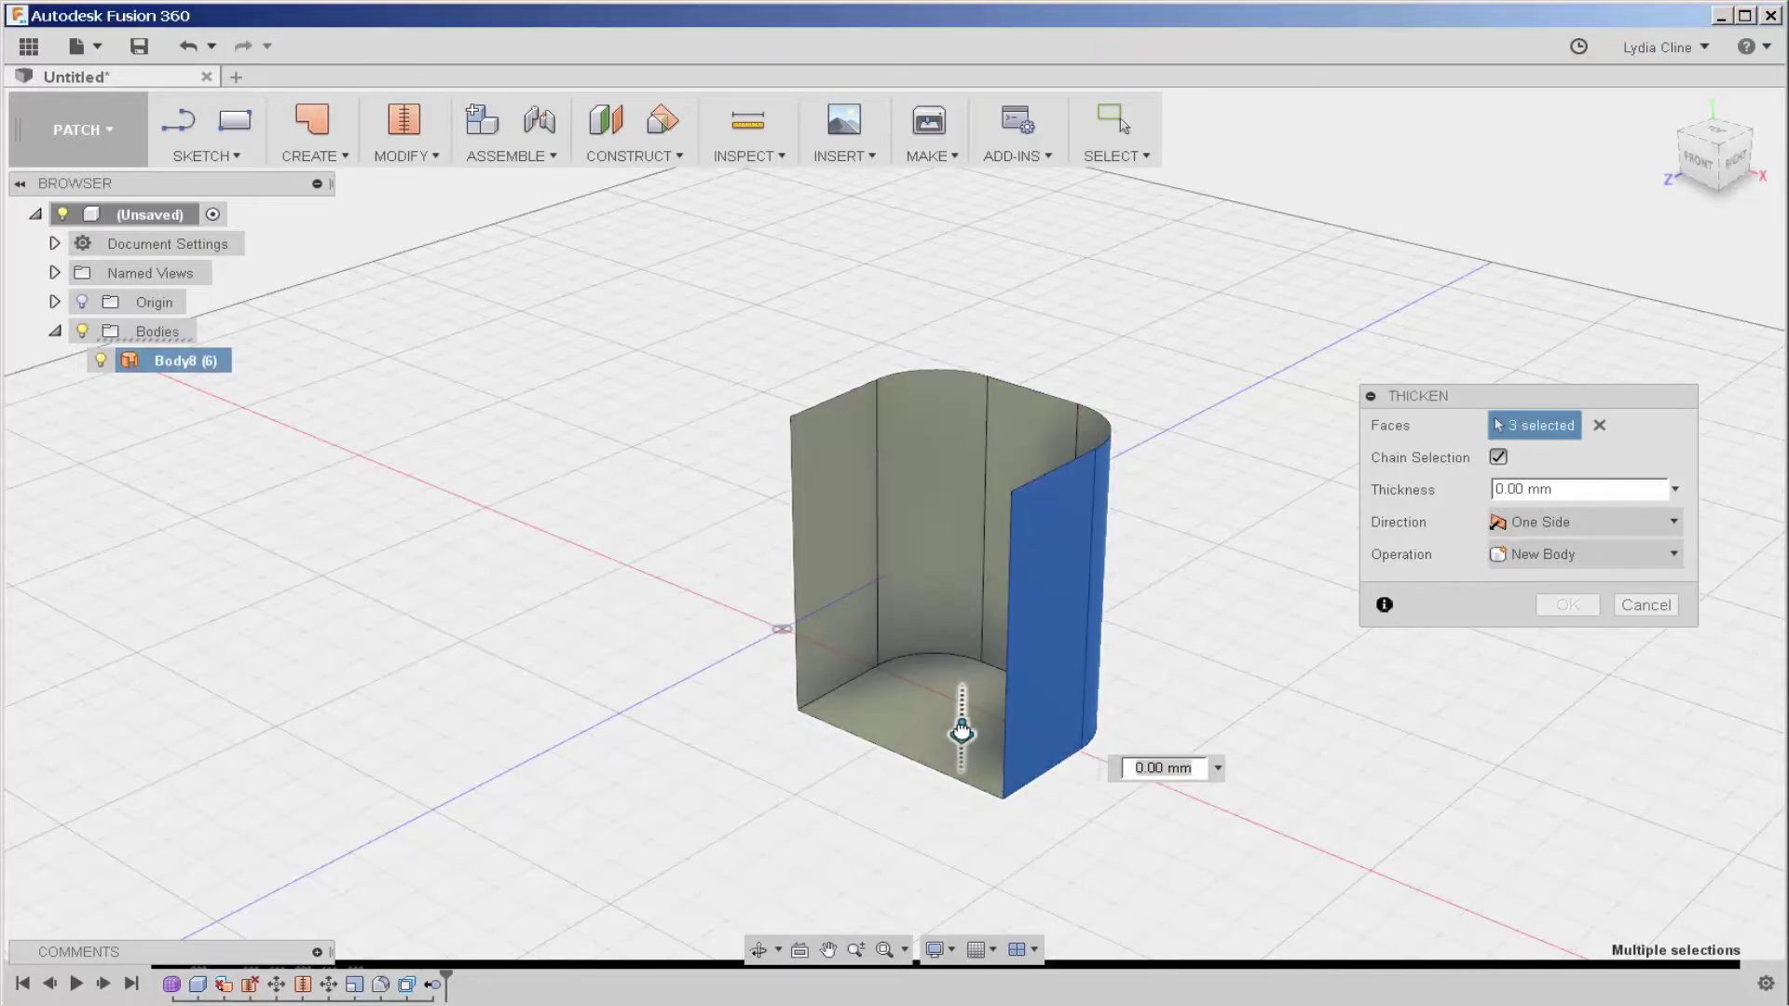
{"action": "left_click_drag", "start_coordinate": [959, 727], "coordinate": [961, 715]}
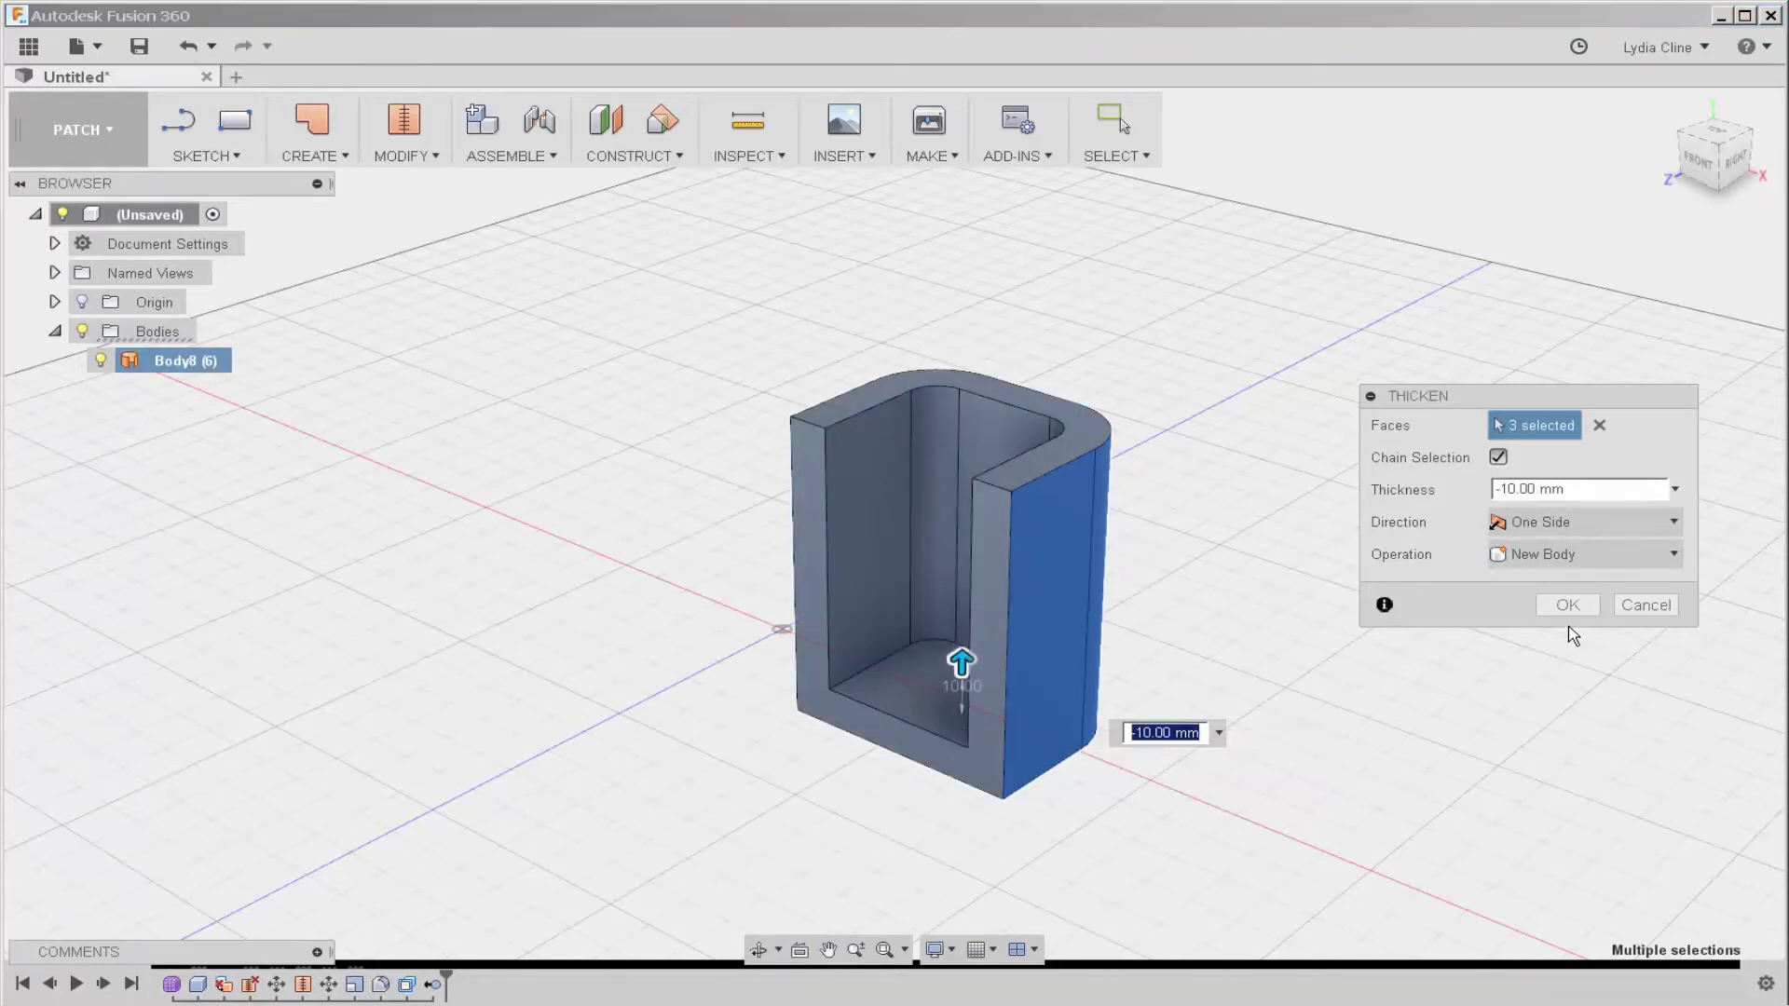